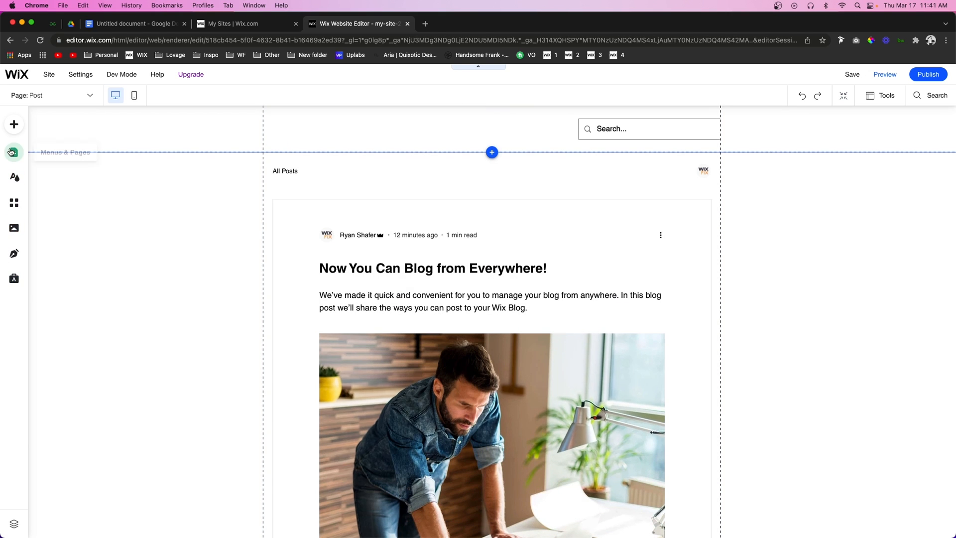
- Add the Content Manager to the site
left_click(14, 124)
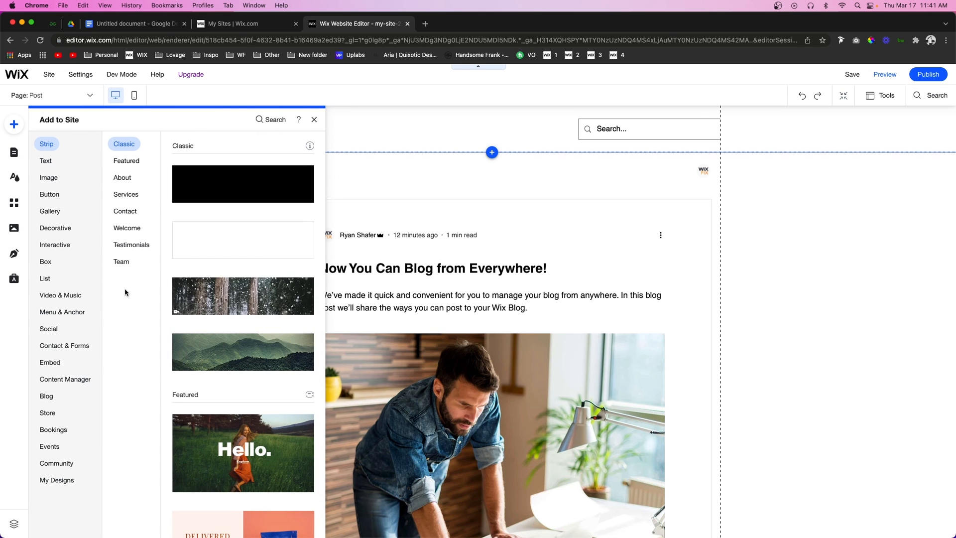
mouse_move(65, 381)
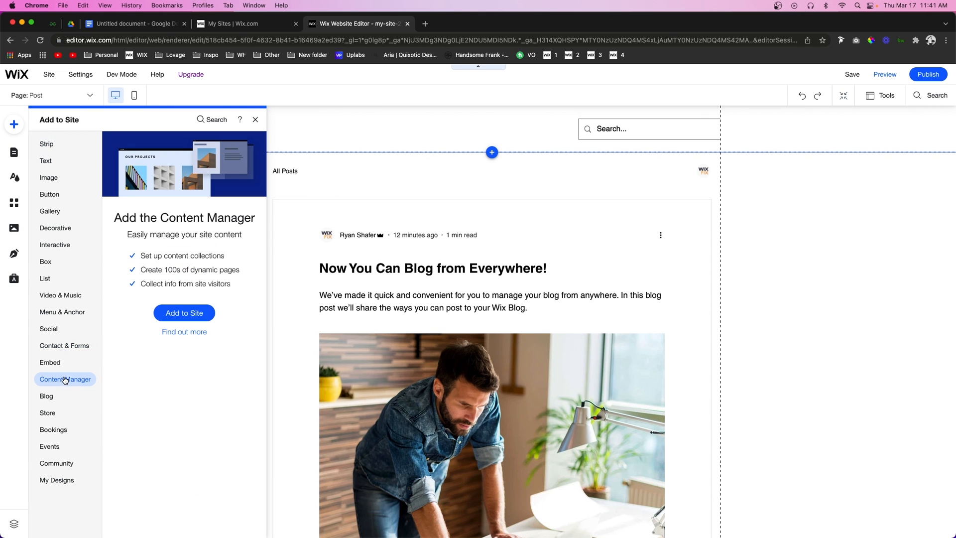
left_click(184, 313)
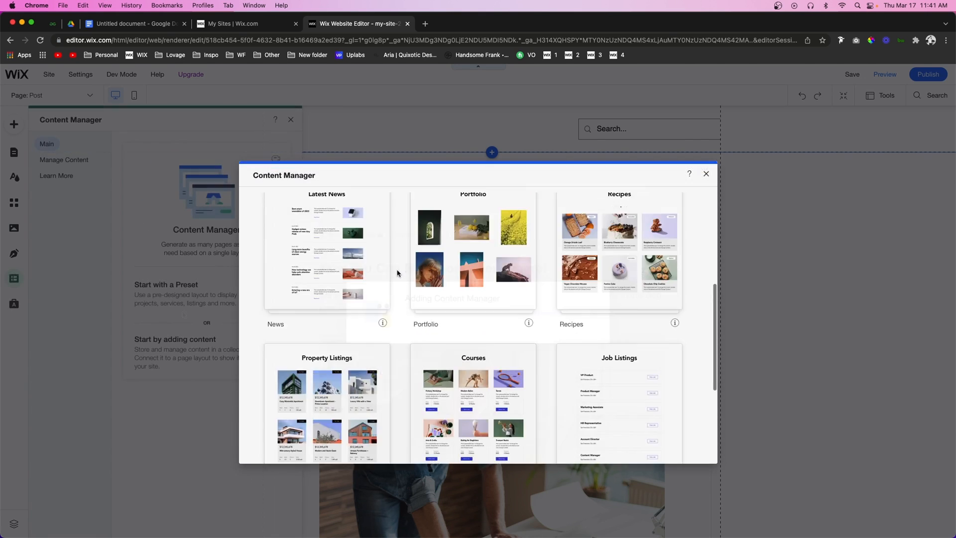
- Customize the Custom preset with the collection name Real Blog and add it to the site with its dynamic list and item pages
scroll(397, 272, "down", 10)
scroll(397, 272, "up", 10)
mouse_move(367, 313)
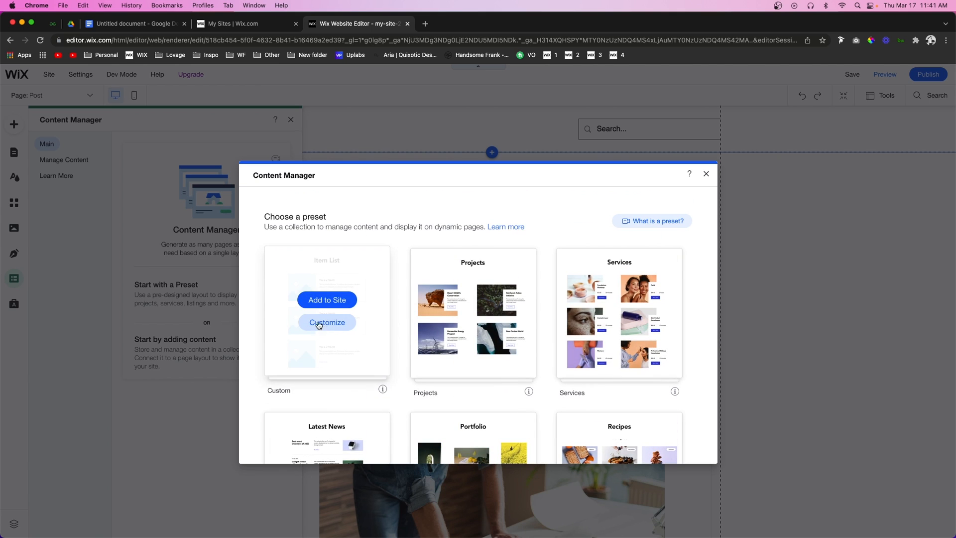
left_click(326, 323)
left_click(312, 405)
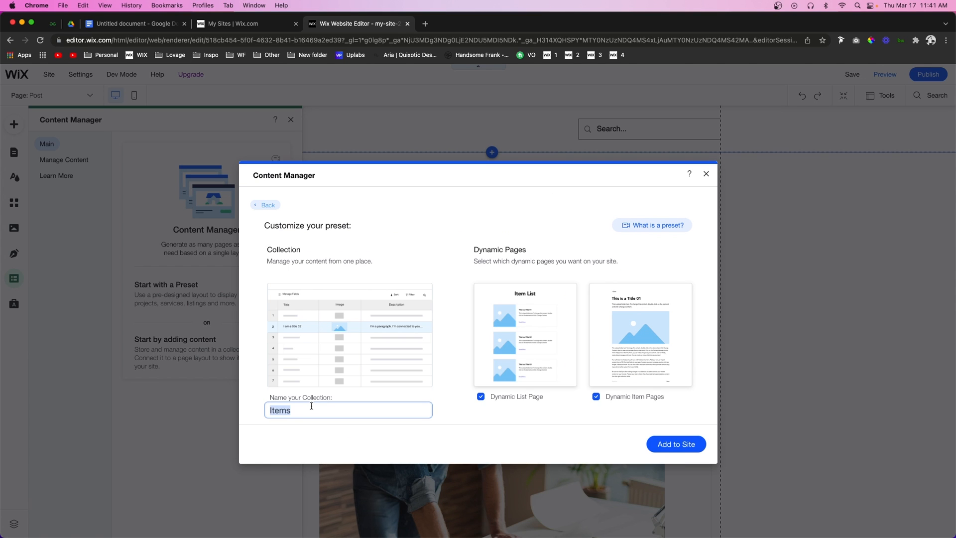
type("Real Blog")
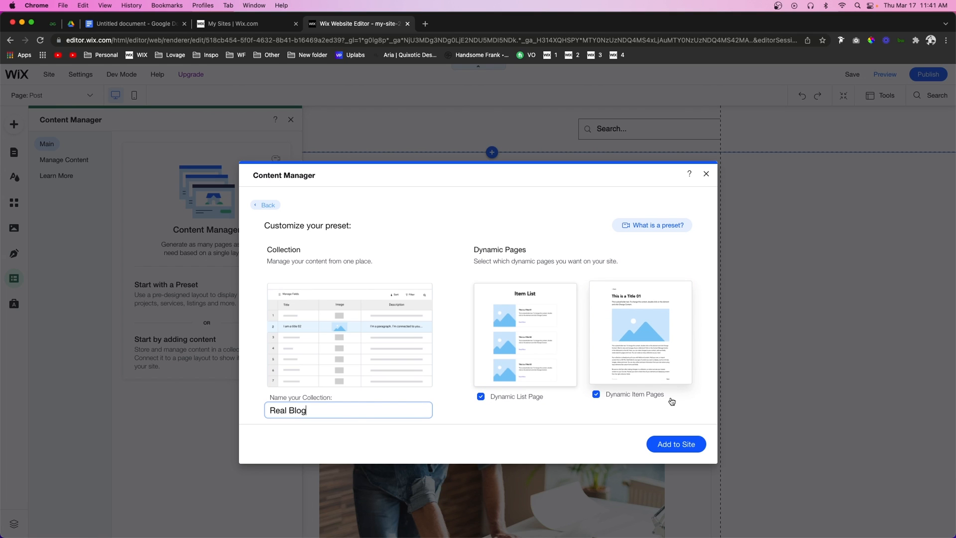
left_click(676, 444)
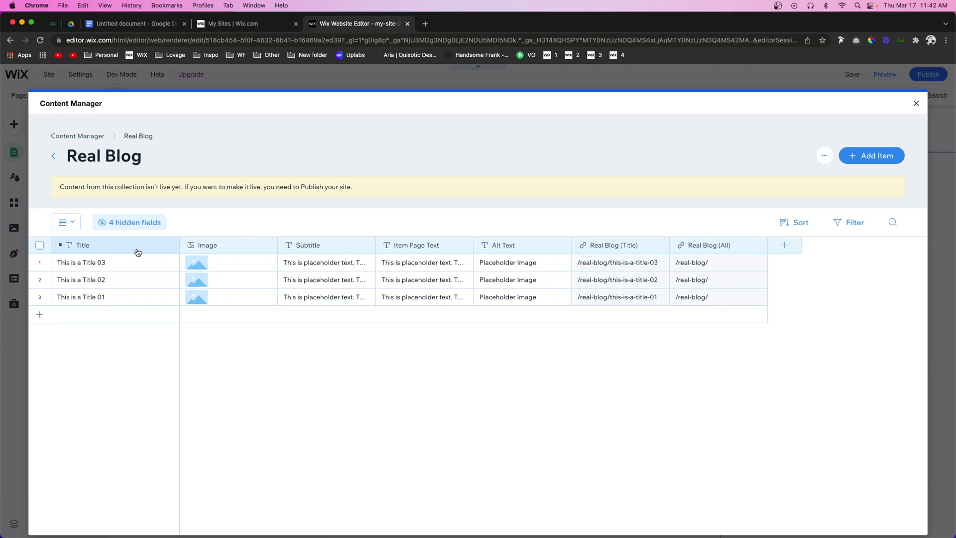
- Delete the Subtitle, Item Page Text and Alt Text fields from the Real Blog collection
left_click(340, 250)
left_click(313, 365)
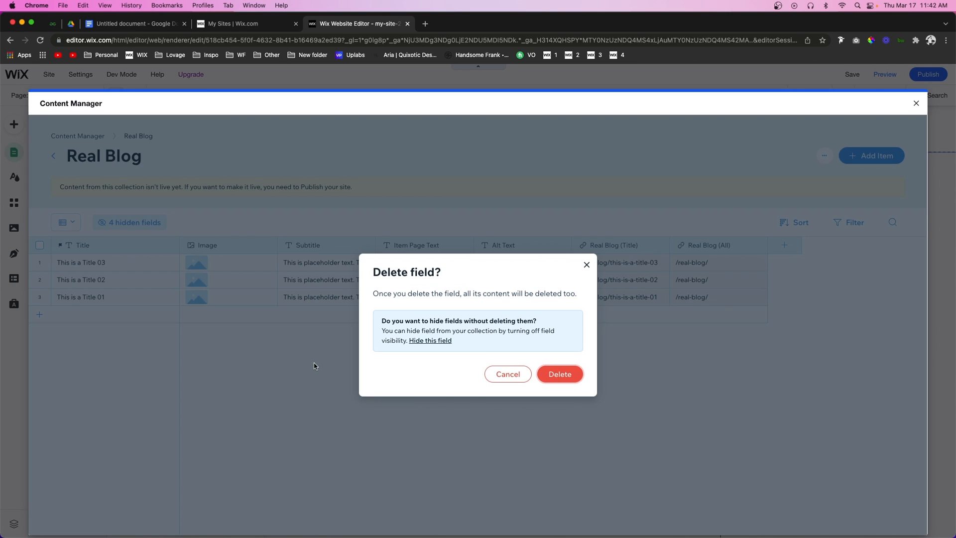
left_click(543, 382)
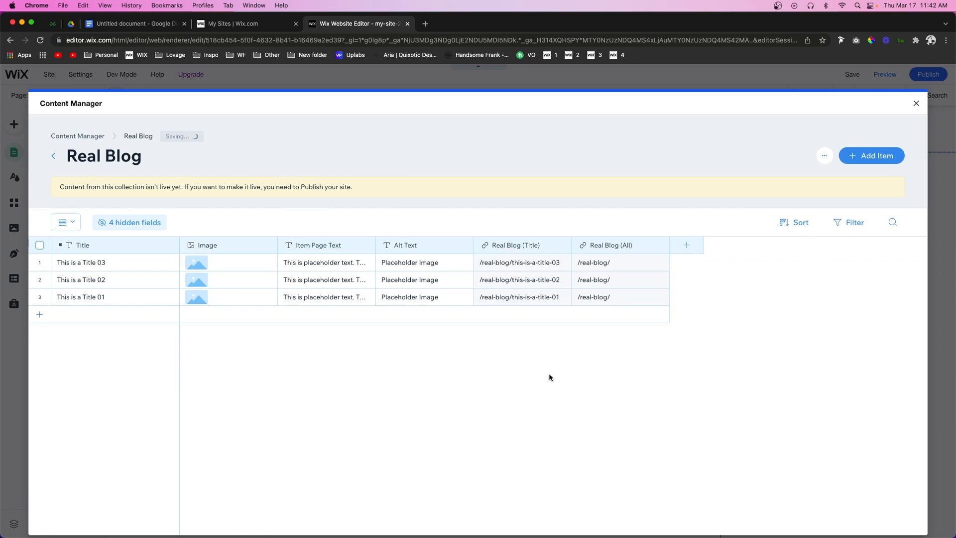
left_click(319, 249)
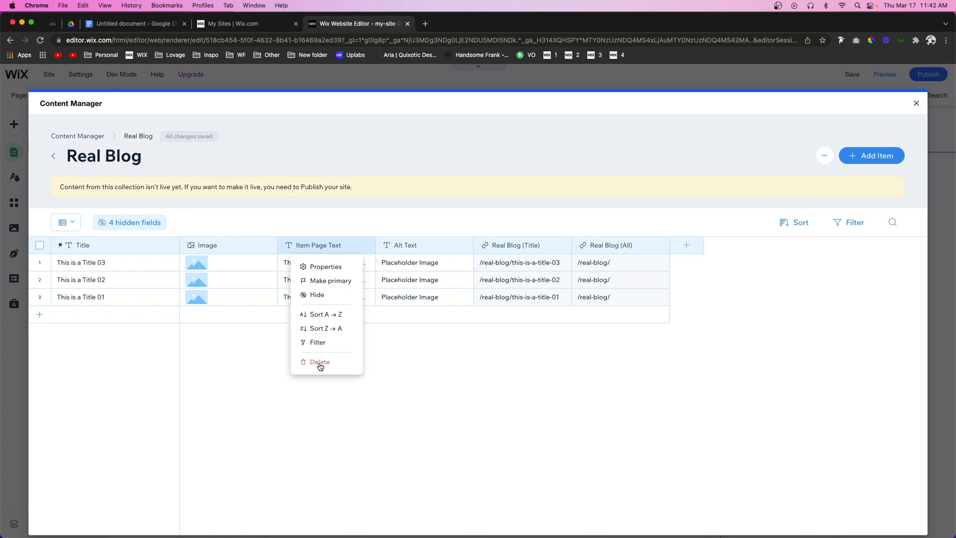
left_click(319, 364)
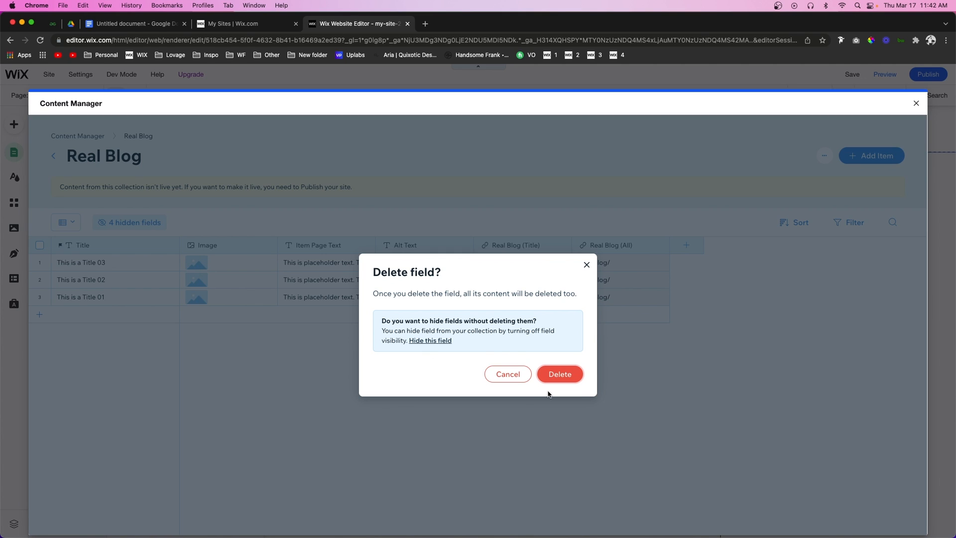
left_click(569, 383)
left_click(312, 246)
left_click(315, 363)
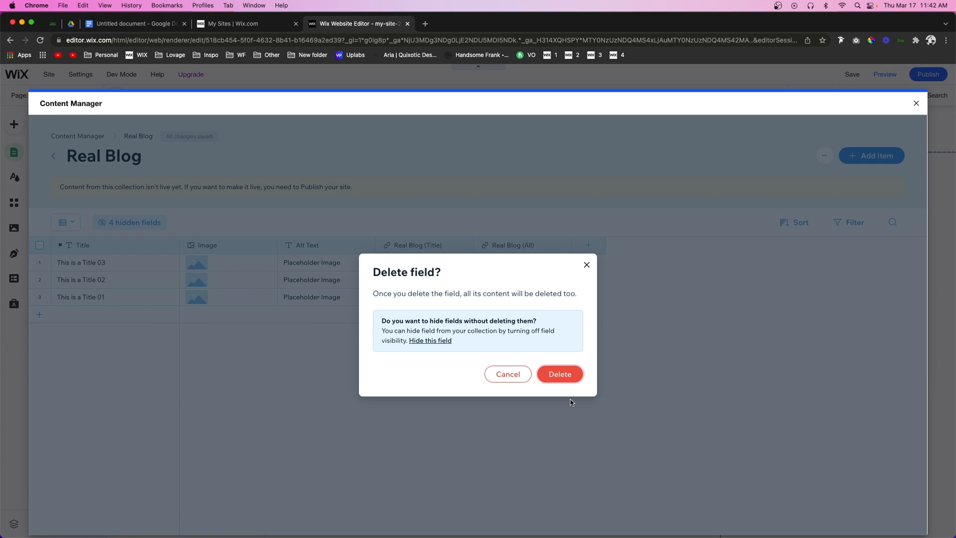
left_click(559, 374)
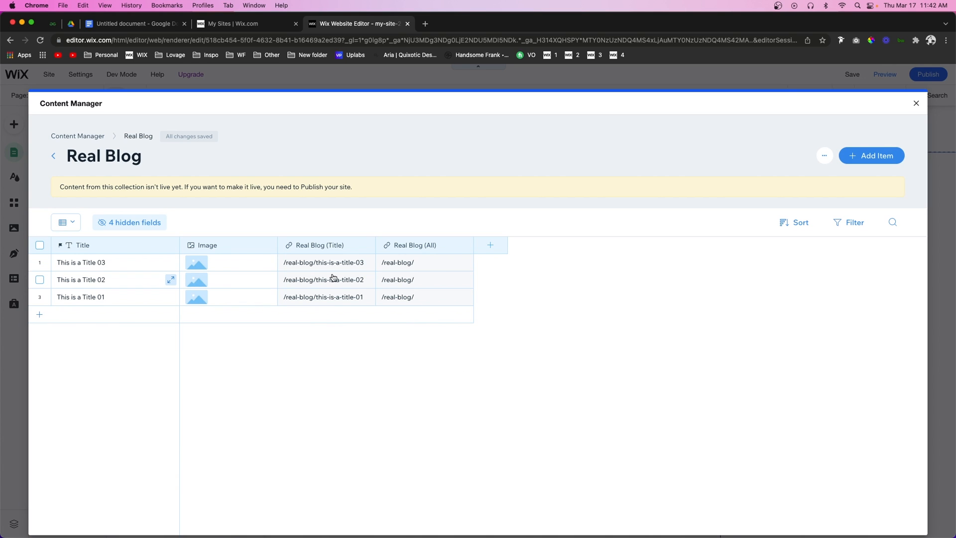
- Add a Rich Content field named Post to the Real Blog collection
left_click(490, 246)
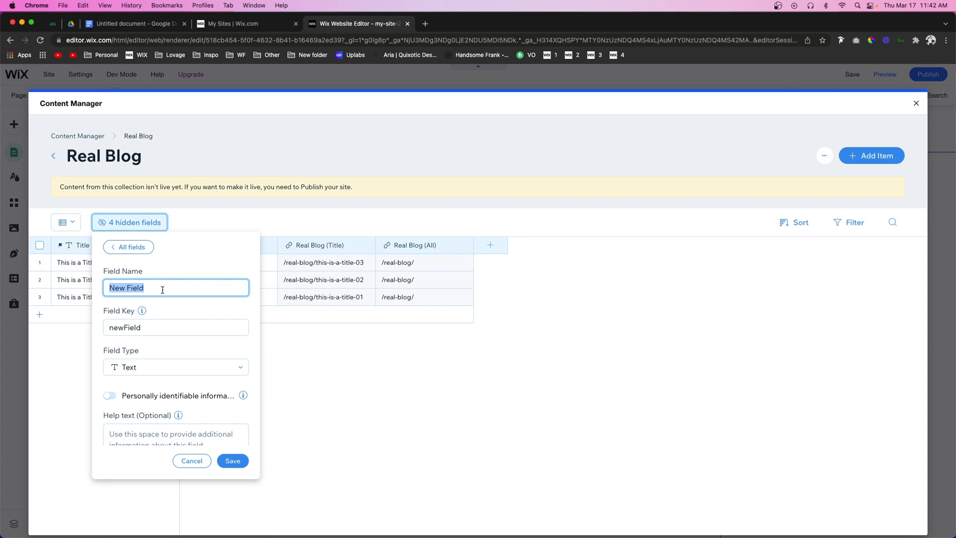
type("Post")
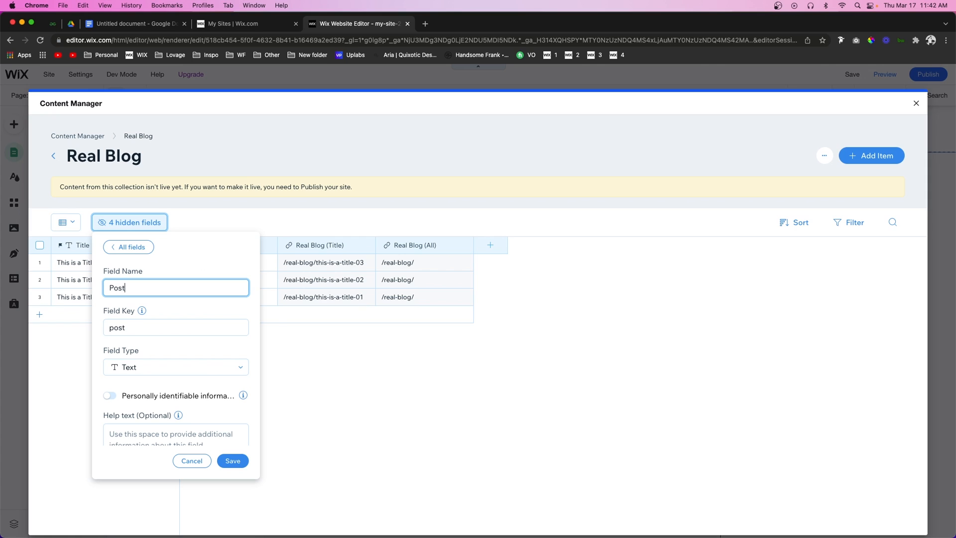
left_click(149, 372)
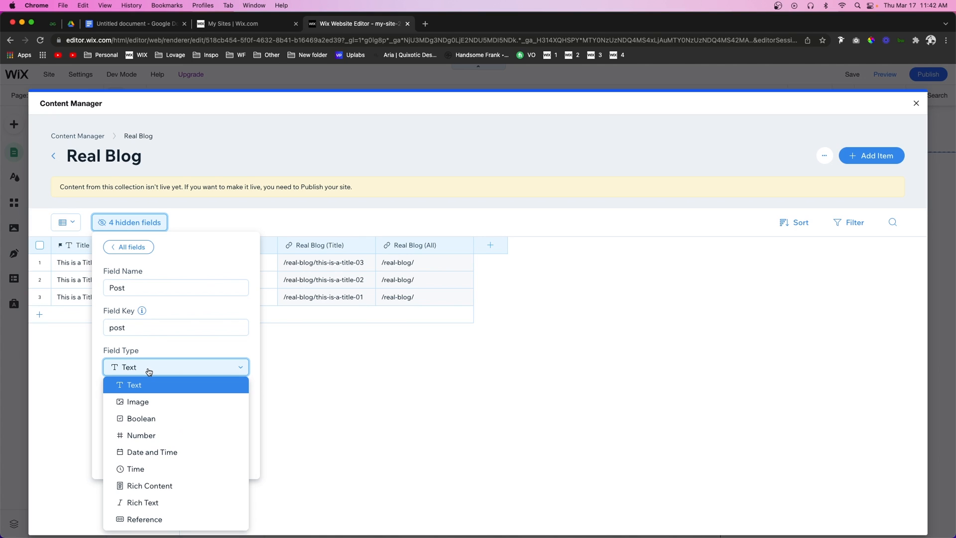
left_click(149, 486)
left_click(233, 459)
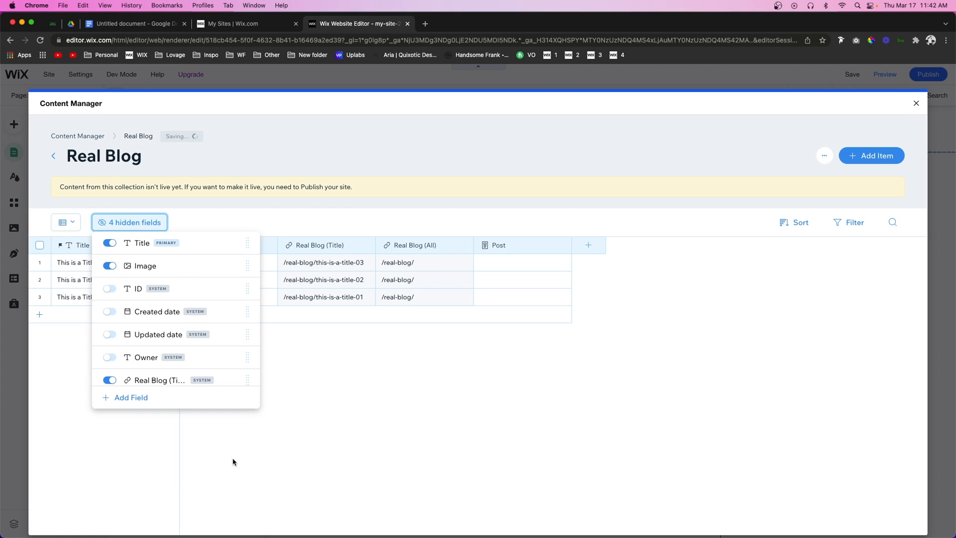
- Open the Post content of the item This is a Title 03 and write "asdasdasd" as a Heading 1
left_click(518, 266)
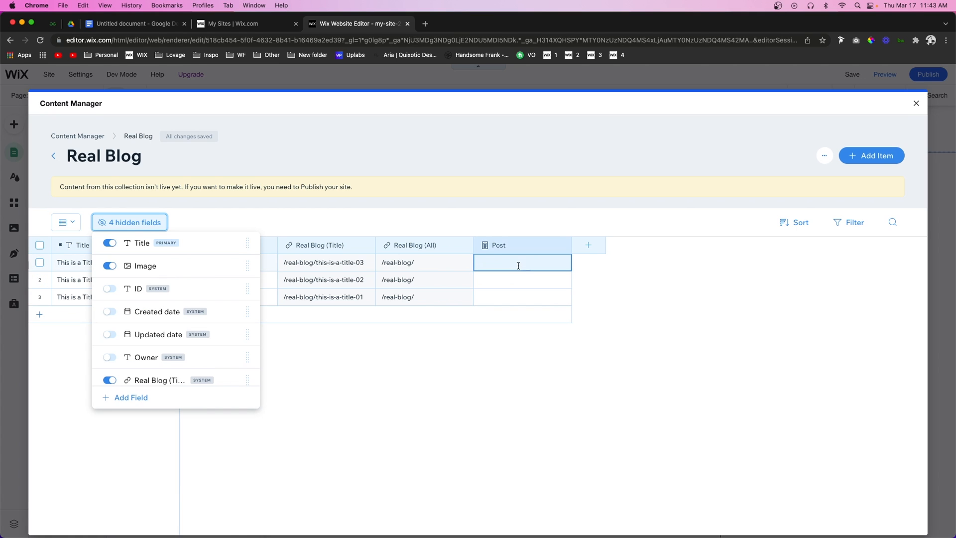
left_click(530, 264)
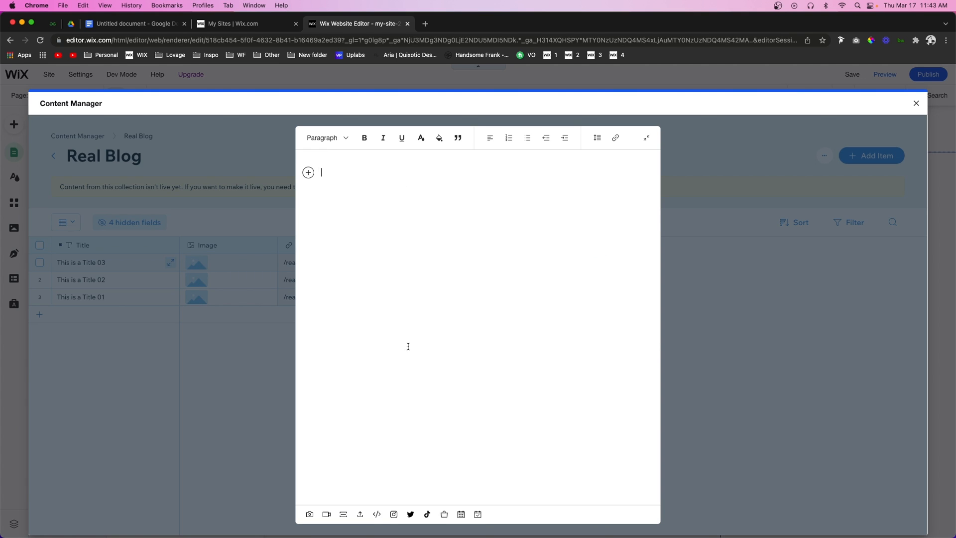
left_click(322, 145)
left_click(329, 177)
type("asdasdasd")
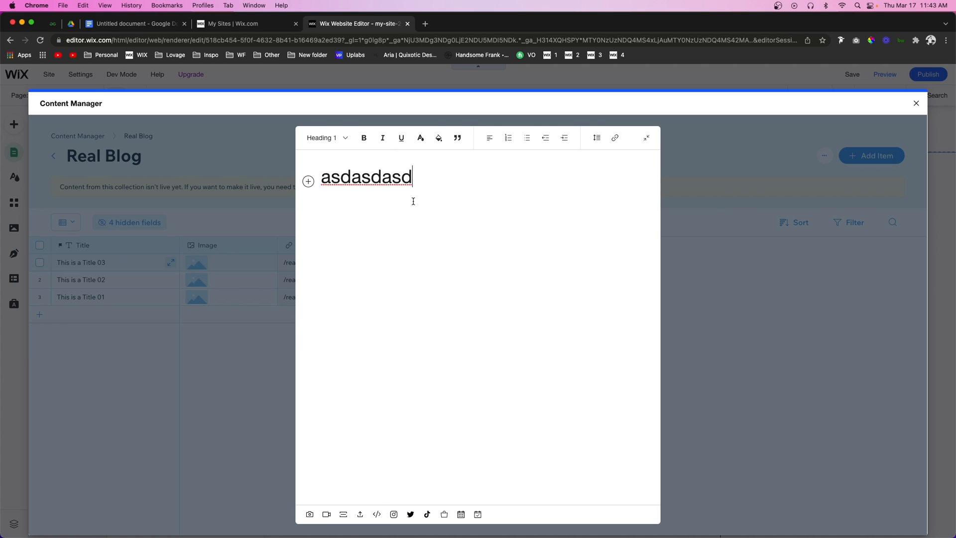
- Add a normal paragraph reading "asdasdasd" below the heading, followed by a divider line
key("Return")
left_click(322, 144)
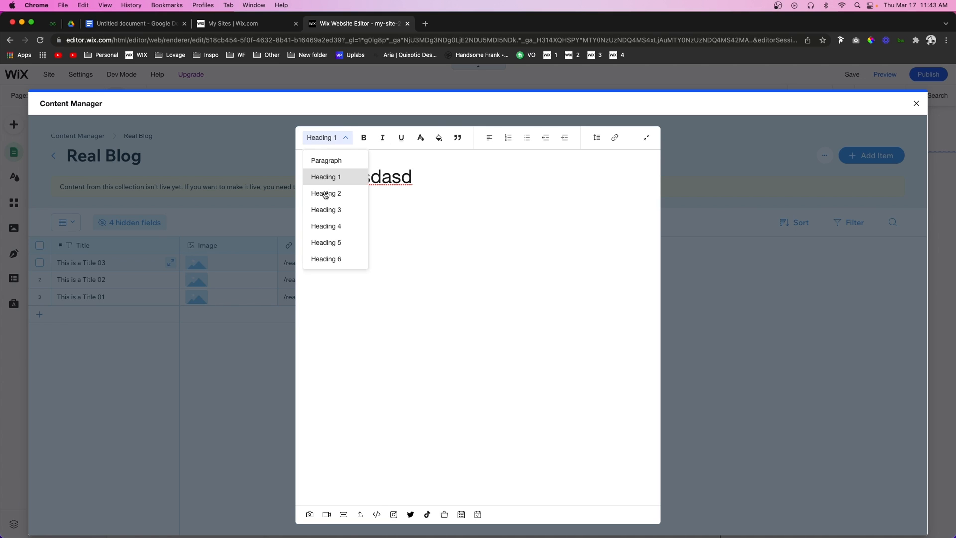
left_click(326, 161)
type("asdasdasd")
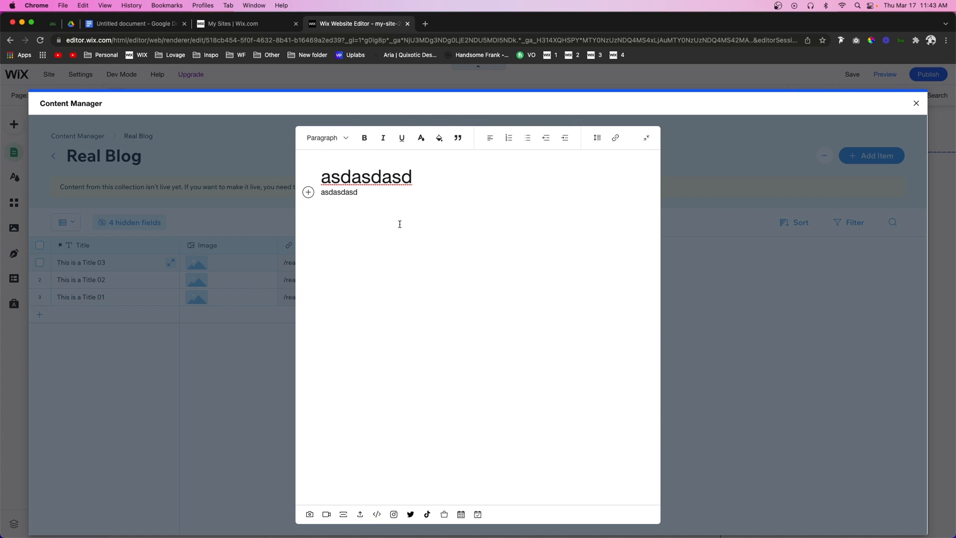
key("Return")
left_click(308, 204)
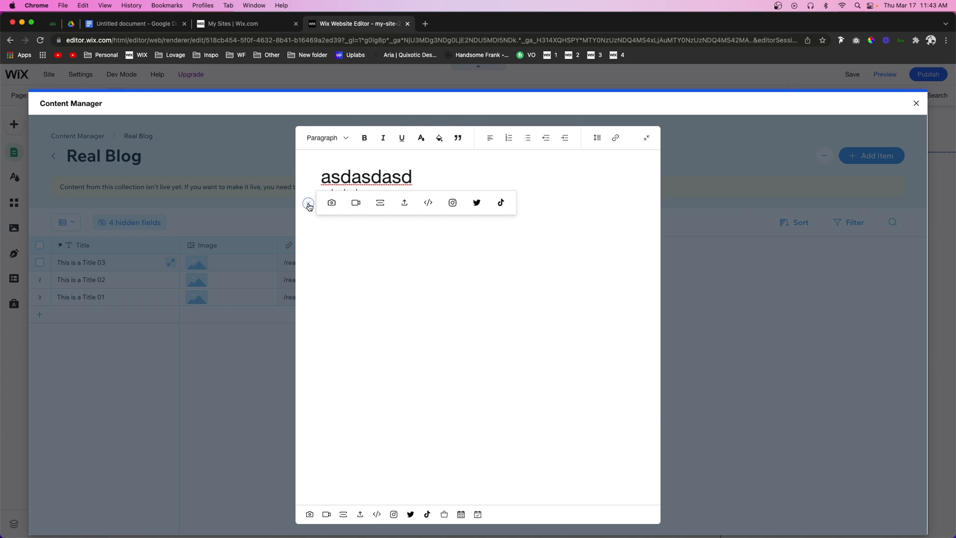
left_click(380, 203)
- Insert the Spring Fashion image from Media from Wix below the divider and close the post editor
left_click(308, 231)
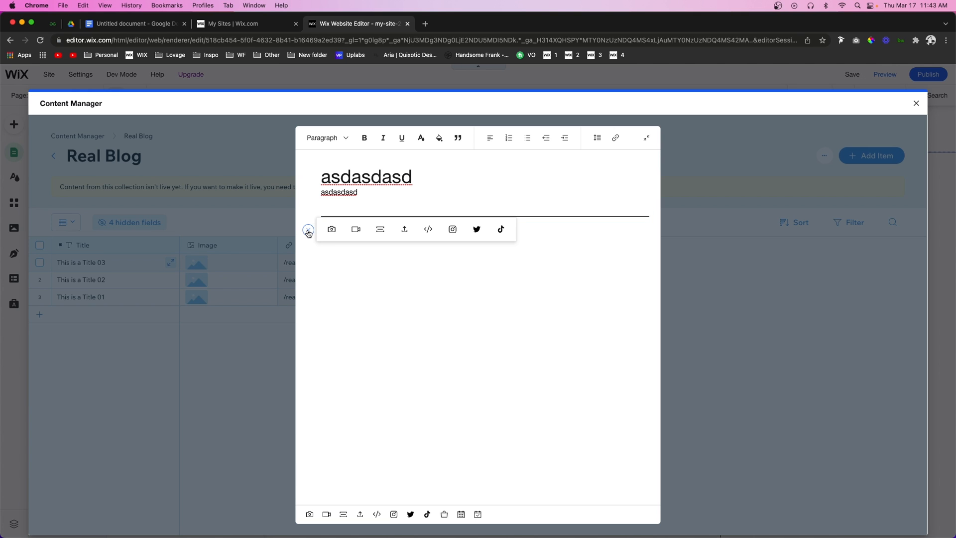
left_click(333, 230)
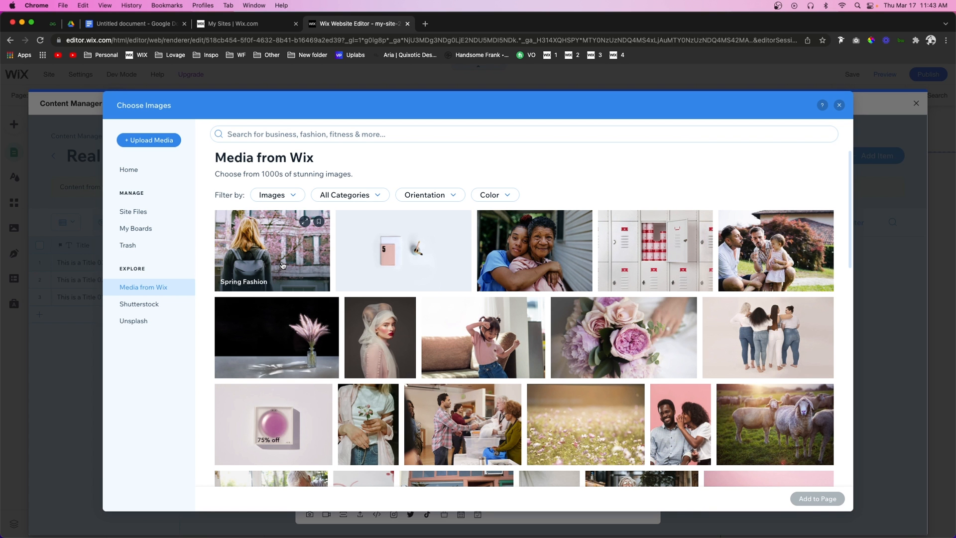
left_click(282, 265)
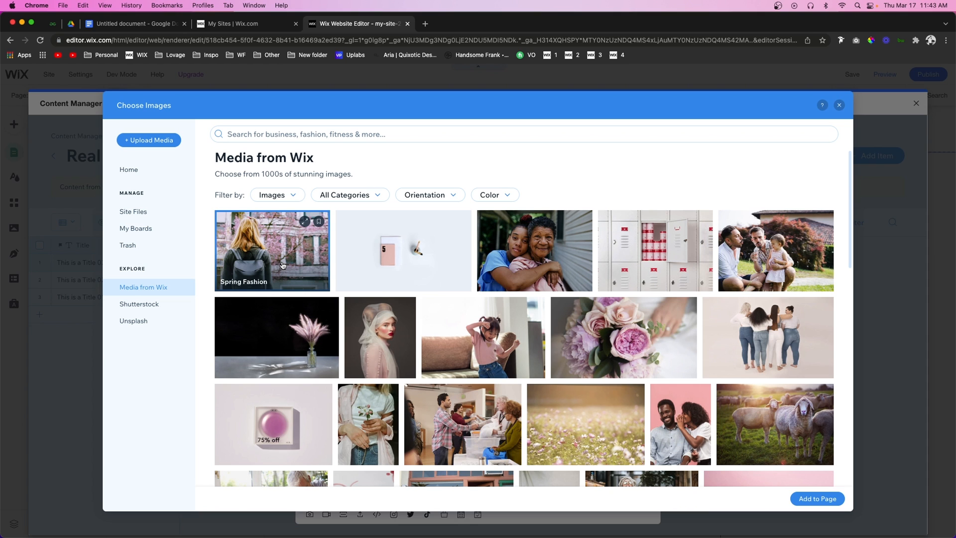
double_click(282, 265)
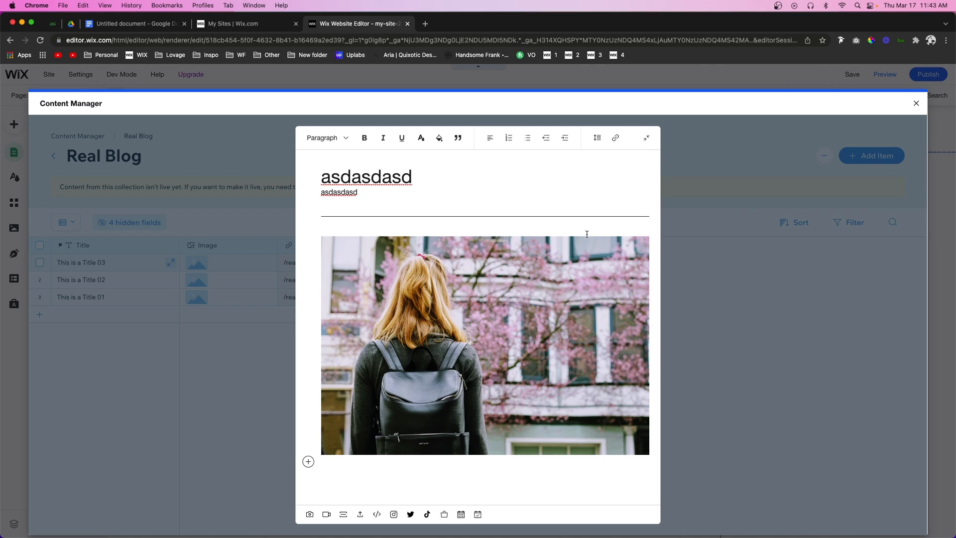
left_click(646, 141)
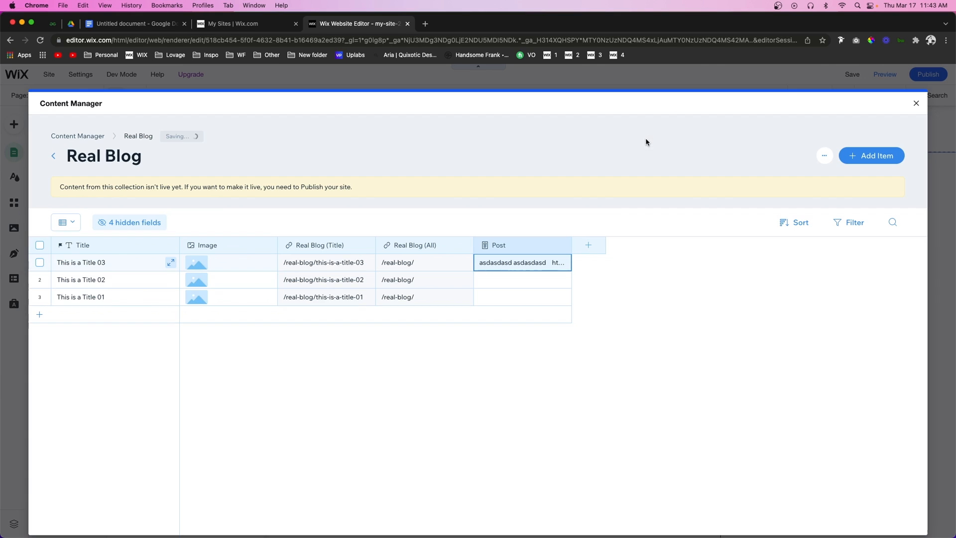
- Replace the Image of the item This is a Title 03 with the Spring Fashion picture from Media from Wix
left_click(196, 264)
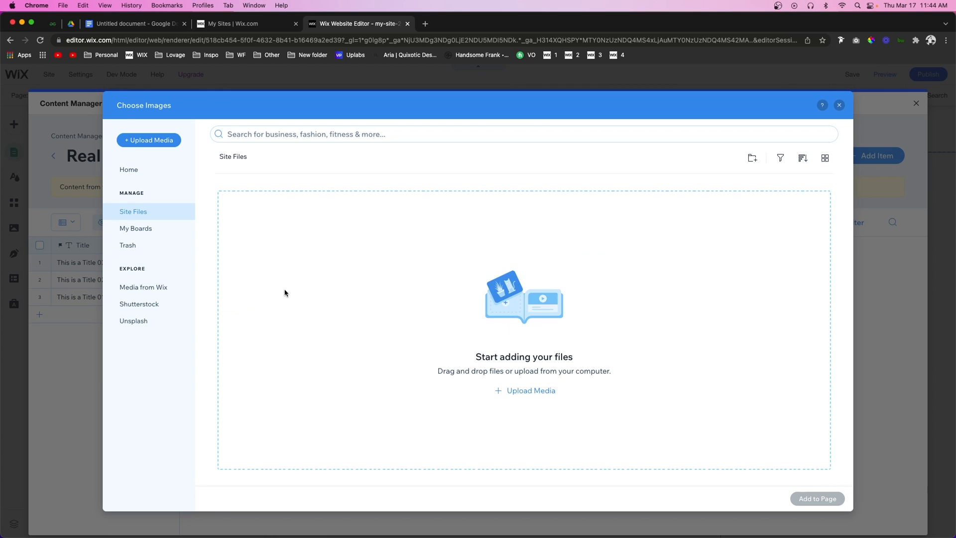
left_click(145, 288)
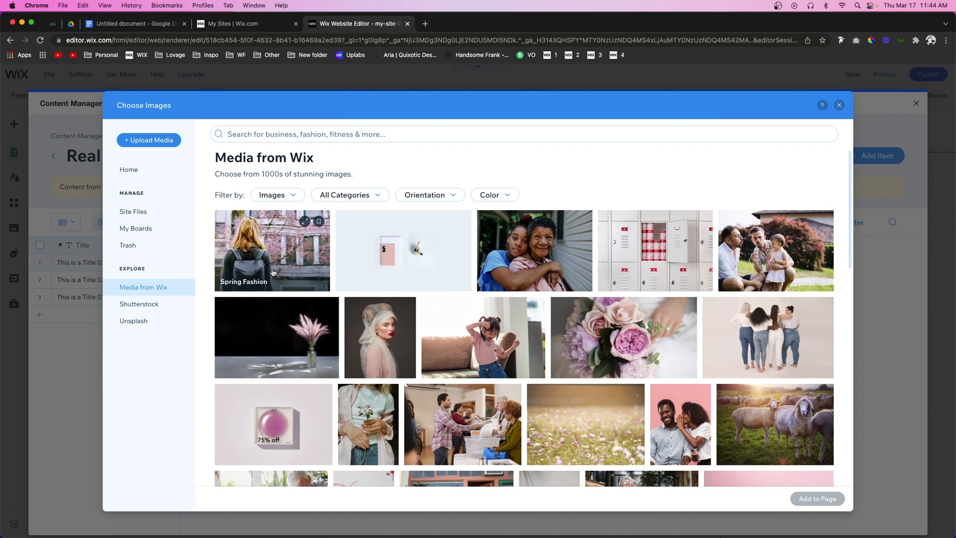
left_click(273, 277)
left_click(832, 501)
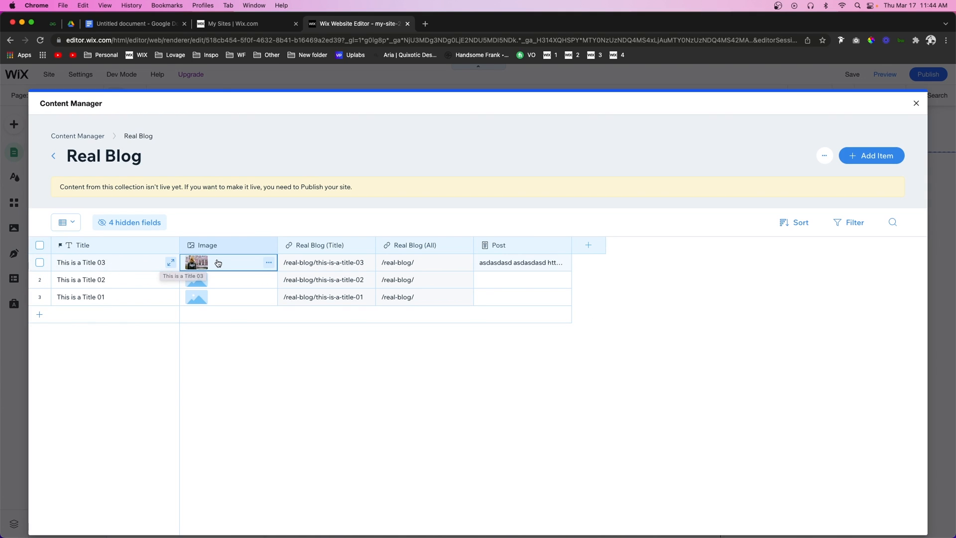
- Move the Post field beside Image, hide the Real Blog (Title) and Real Blog (All) fields, and close the collection
left_click_drag(503, 248, 319, 247)
left_click(427, 247)
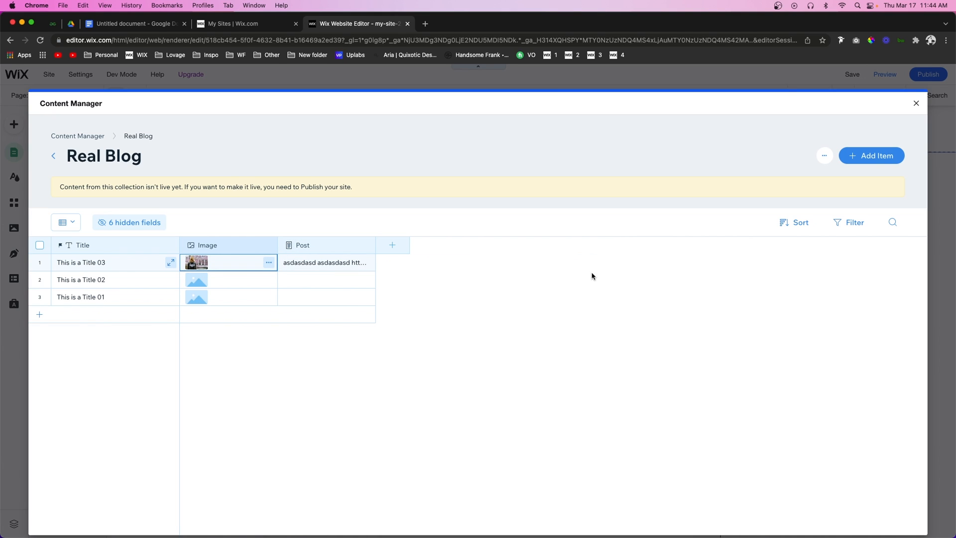
left_click(916, 104)
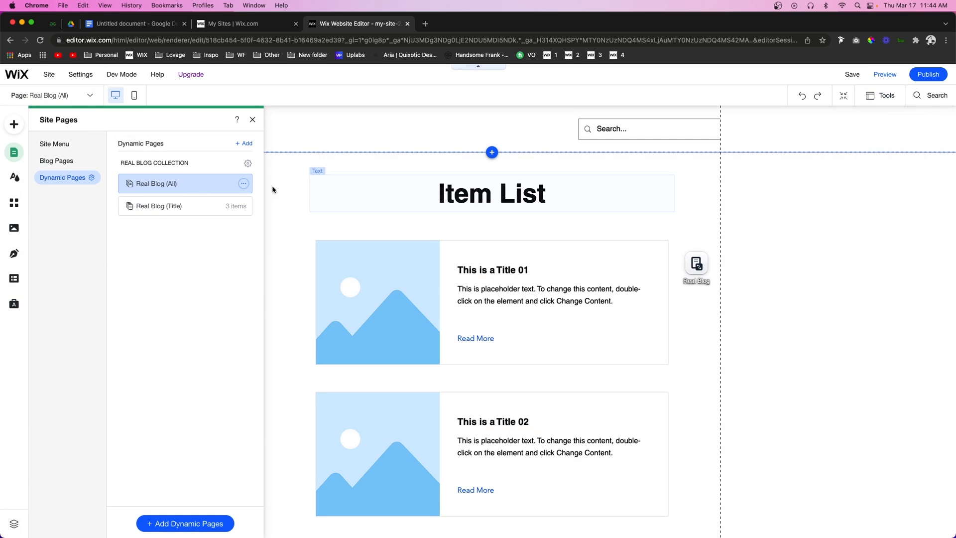
- Create a multiple-item collection named Blog Writers in the Content Manager
left_click(13, 279)
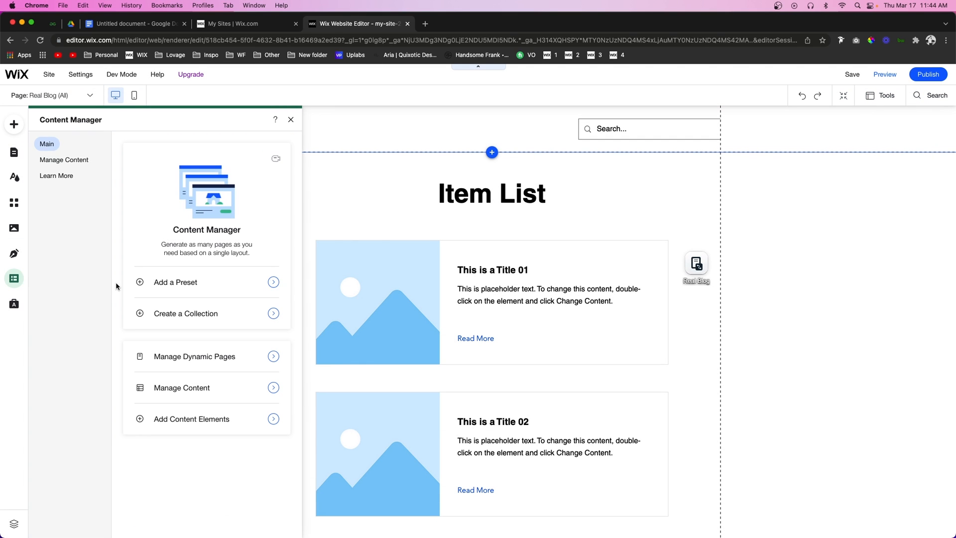
left_click(184, 314)
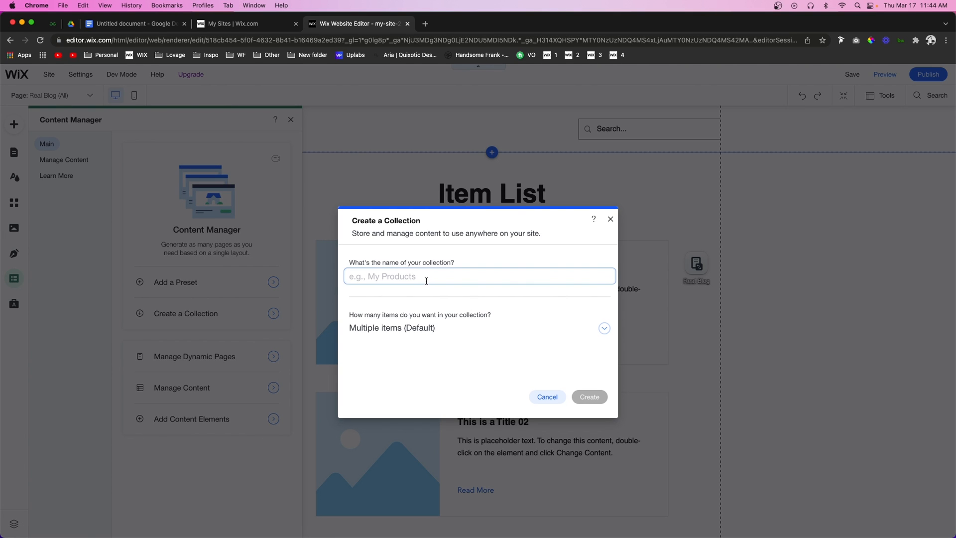
type("Blog Writers")
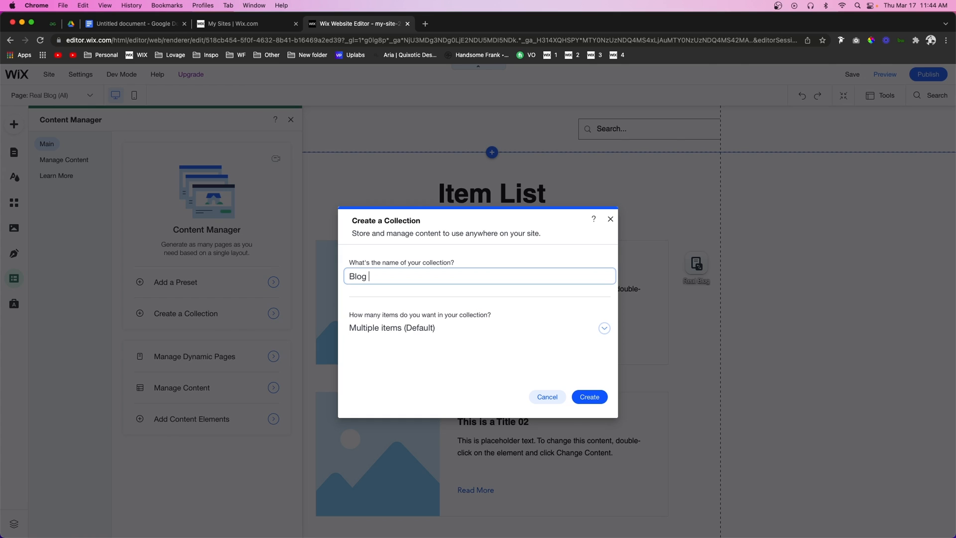
left_click(599, 398)
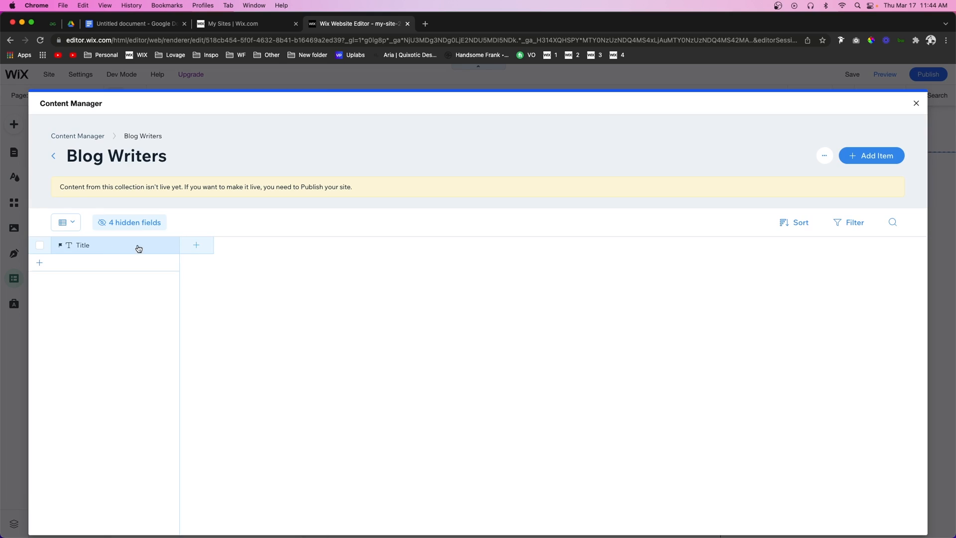
- Add a text field called Name to the Blog Writers collection and make it the primary field
left_click(194, 246)
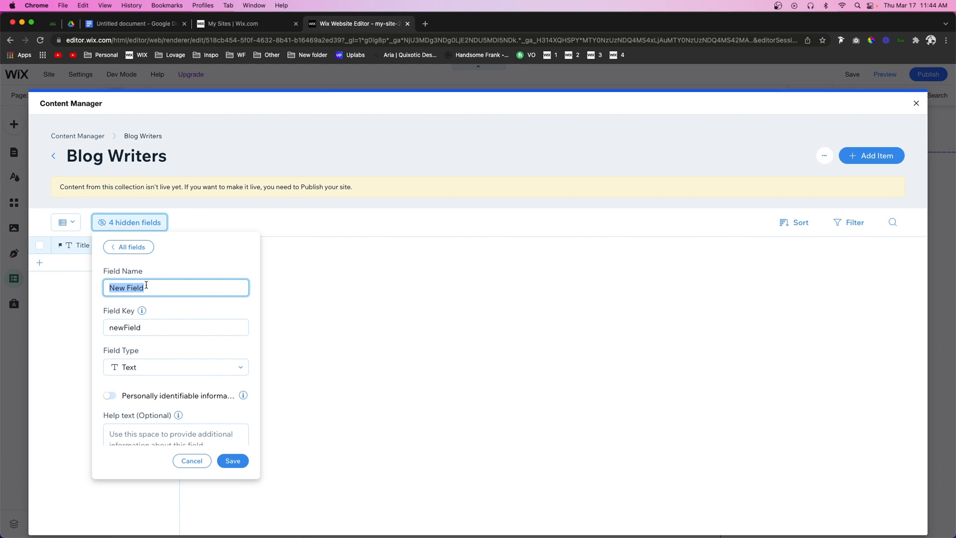
type("Name")
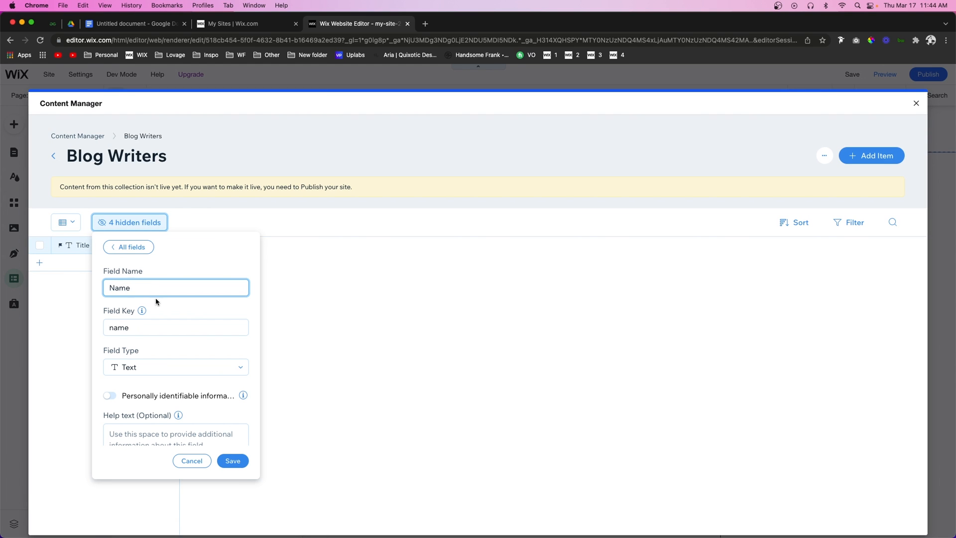
left_click(233, 461)
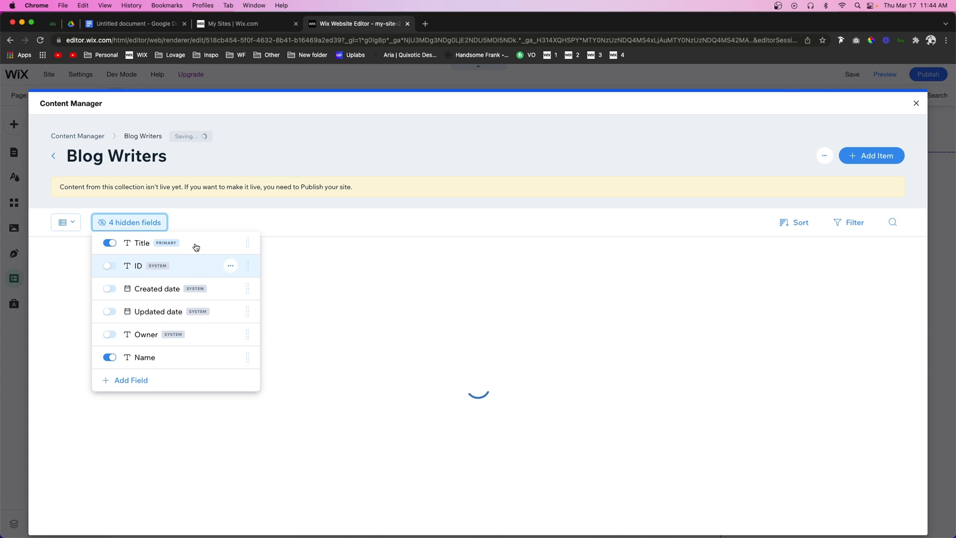
left_click(267, 246)
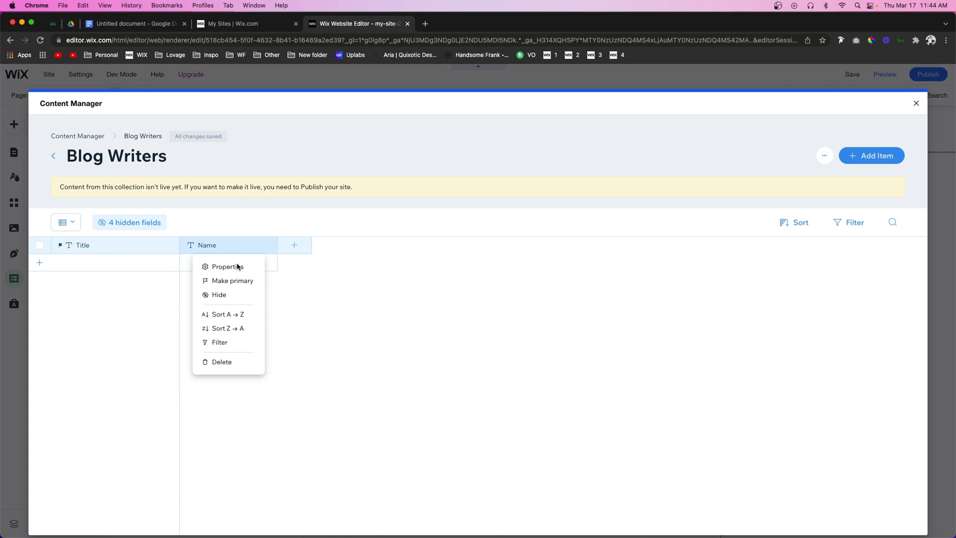
left_click(231, 280)
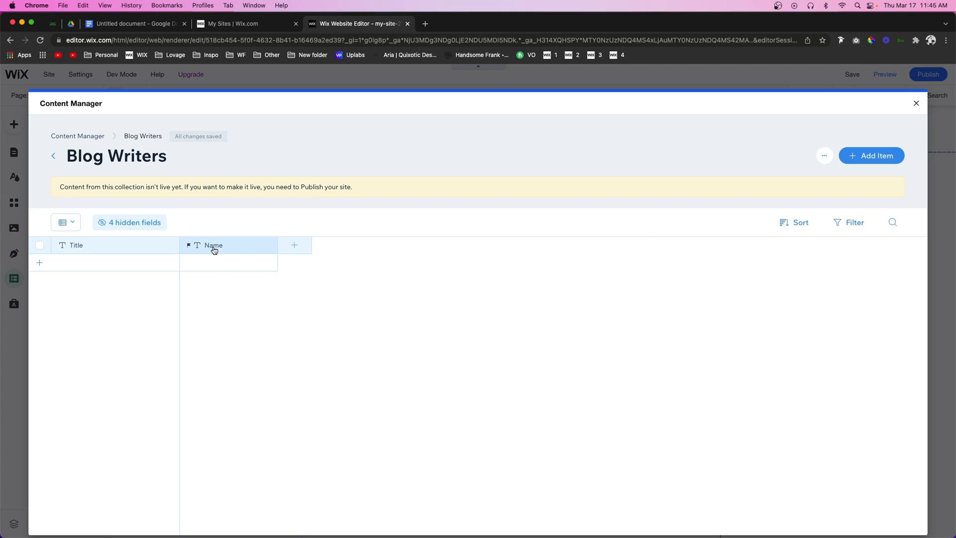
- Delete the Title field from the Blog Writers collection
left_click(109, 249)
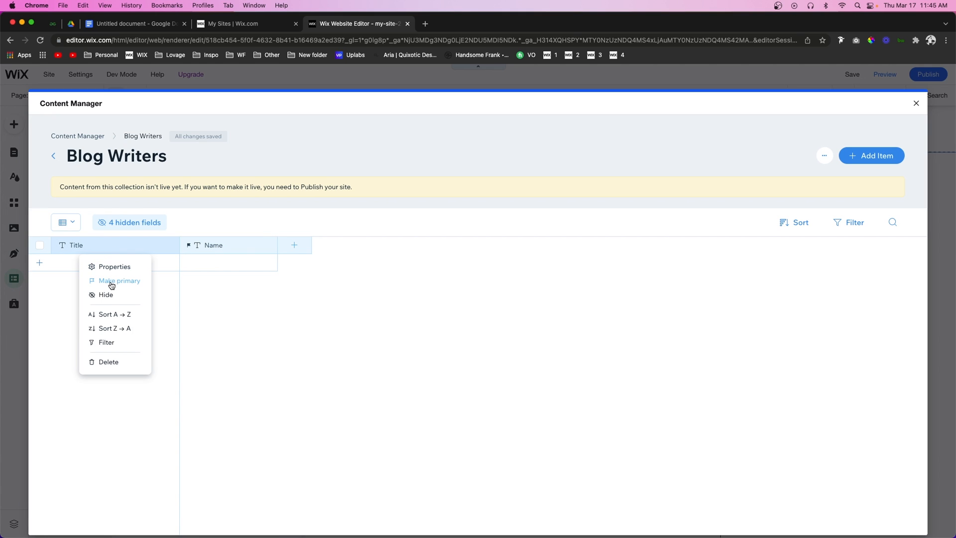
left_click(106, 362)
left_click(568, 374)
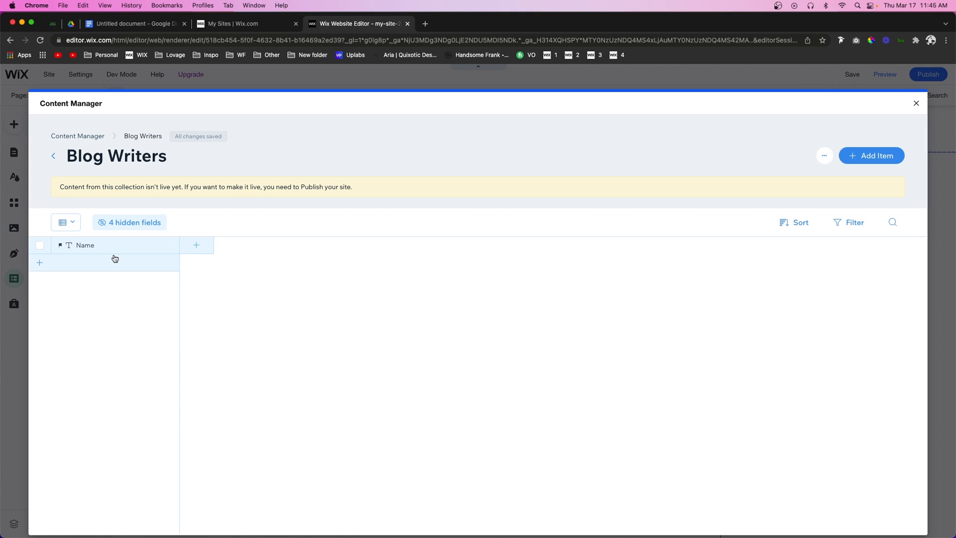
- Add a field called Image with the Image field type to the Blog Writers collection
left_click(199, 251)
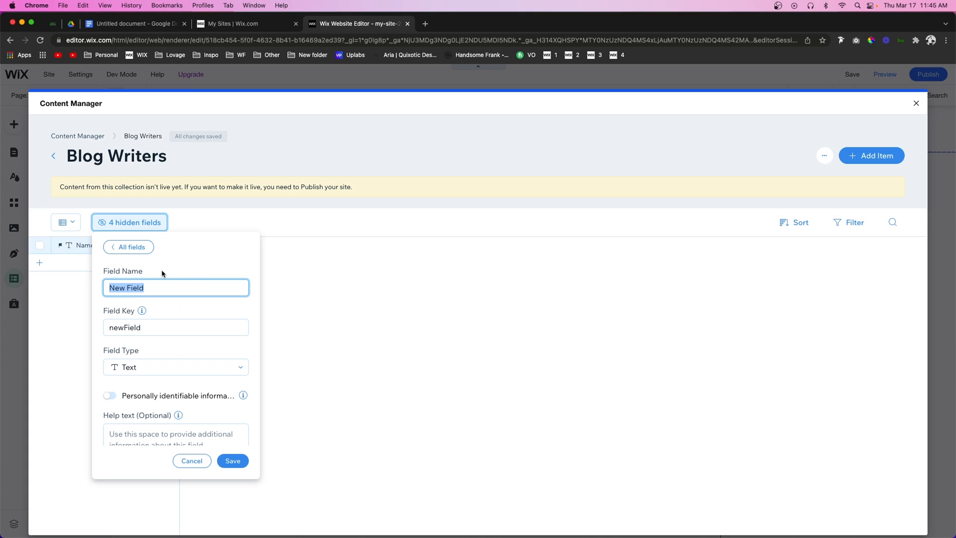
type("Image")
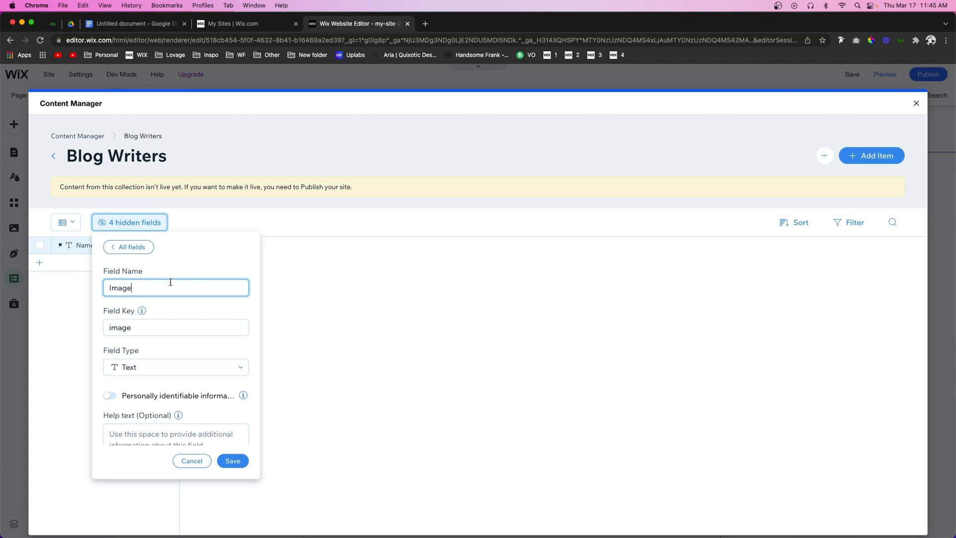
left_click(186, 368)
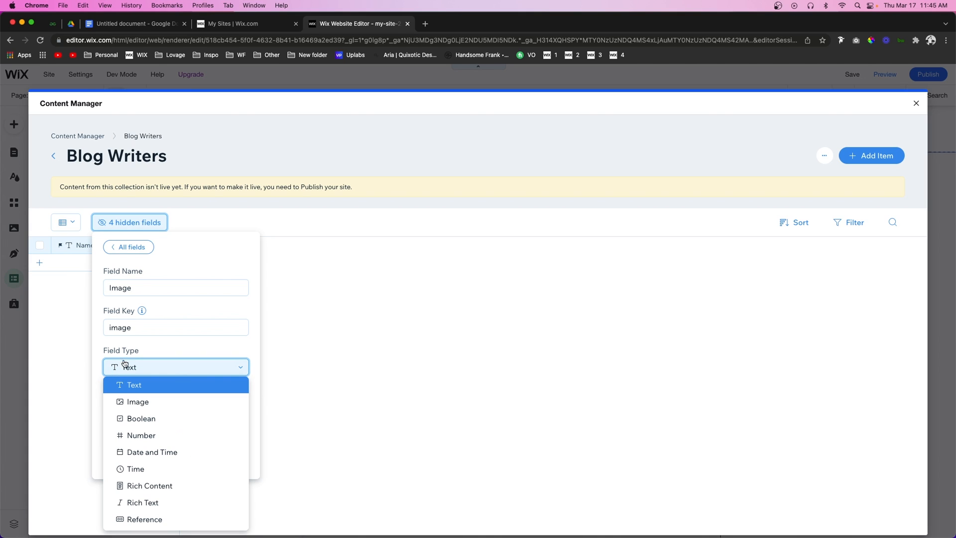
left_click(129, 401)
left_click(228, 460)
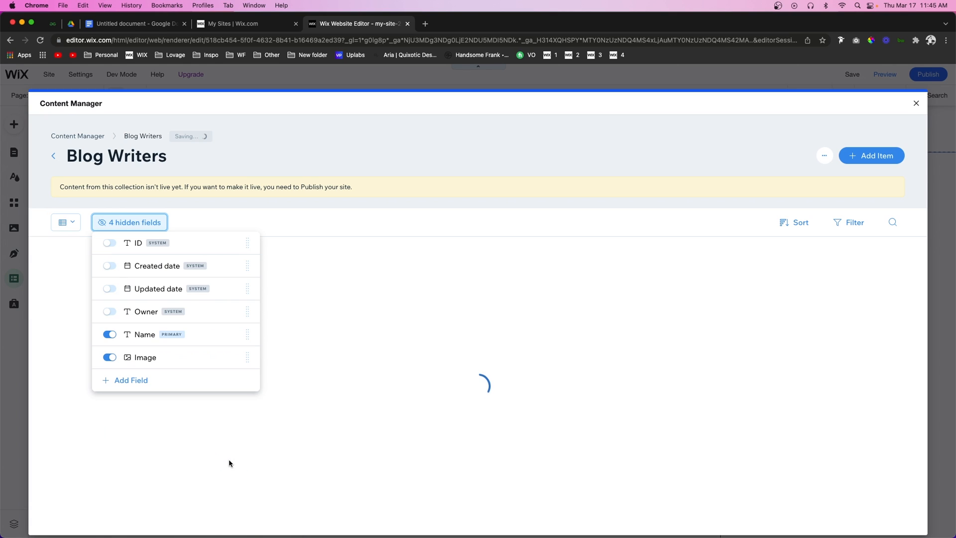
left_click(386, 363)
- Add a Blog Writers item with the writer's first name and upload WF - Profile 2021 V2.png as its Image
left_click(91, 263)
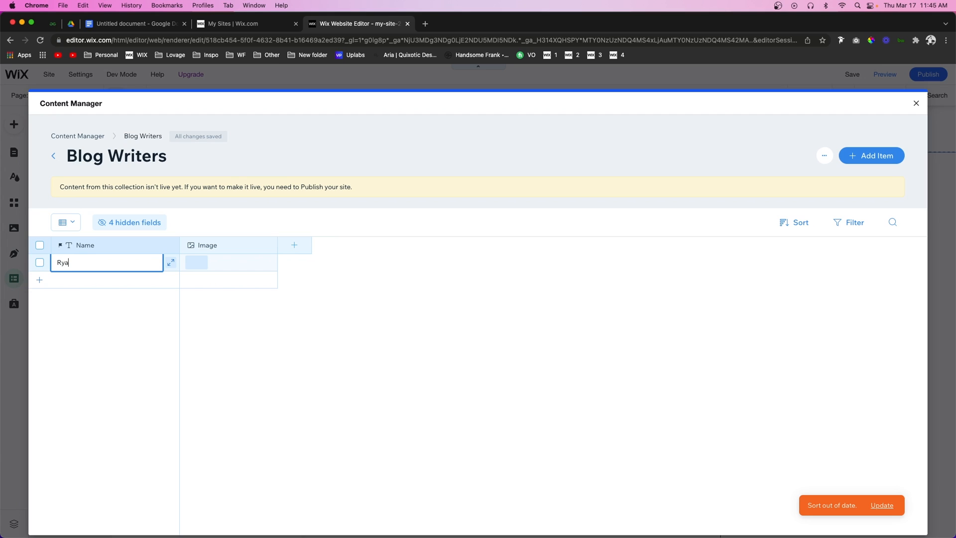
left_click(197, 269)
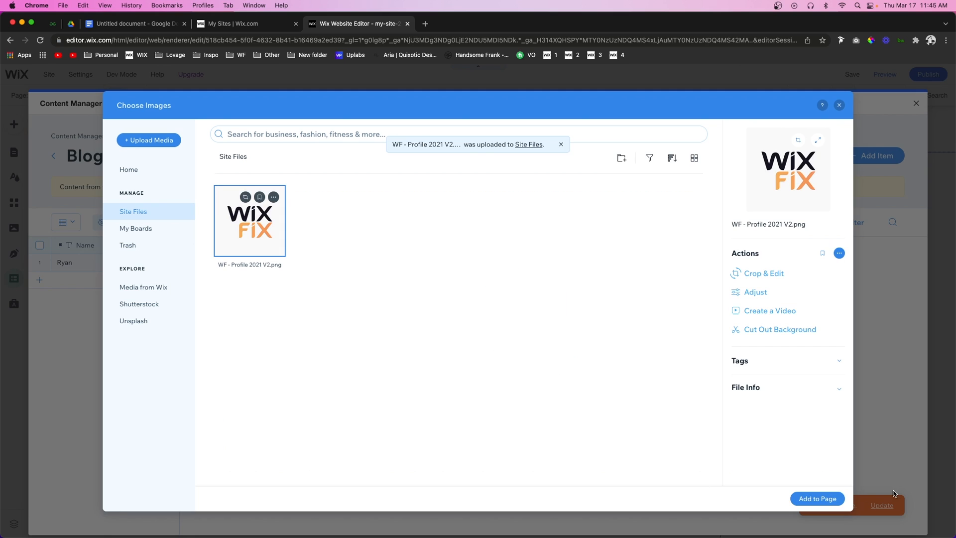
left_click(818, 498)
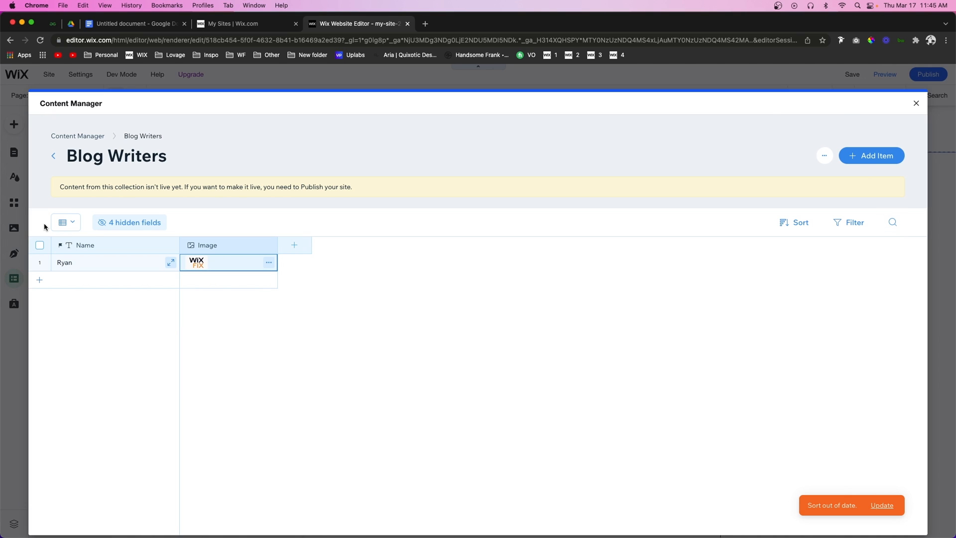
- Add an Author field of type Reference to the Real Blog collection, referencing the Blog Writers collection
left_click(79, 136)
left_click(181, 230)
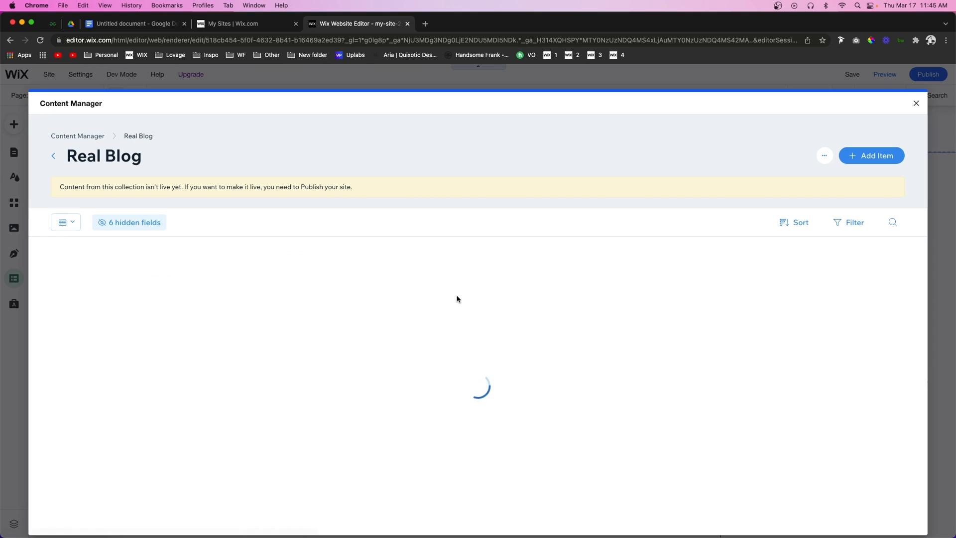
left_click(390, 248)
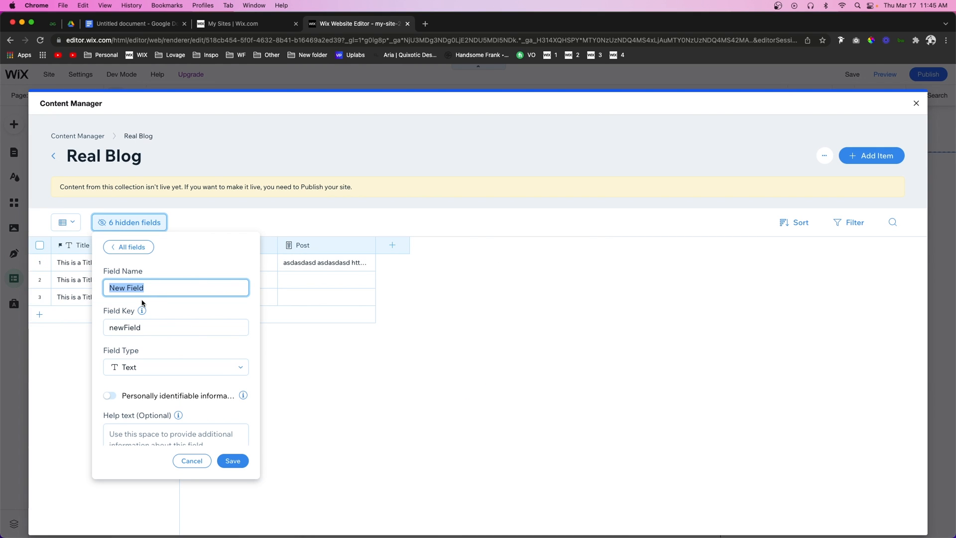
type("W")
key("BackSpace")
type("A")
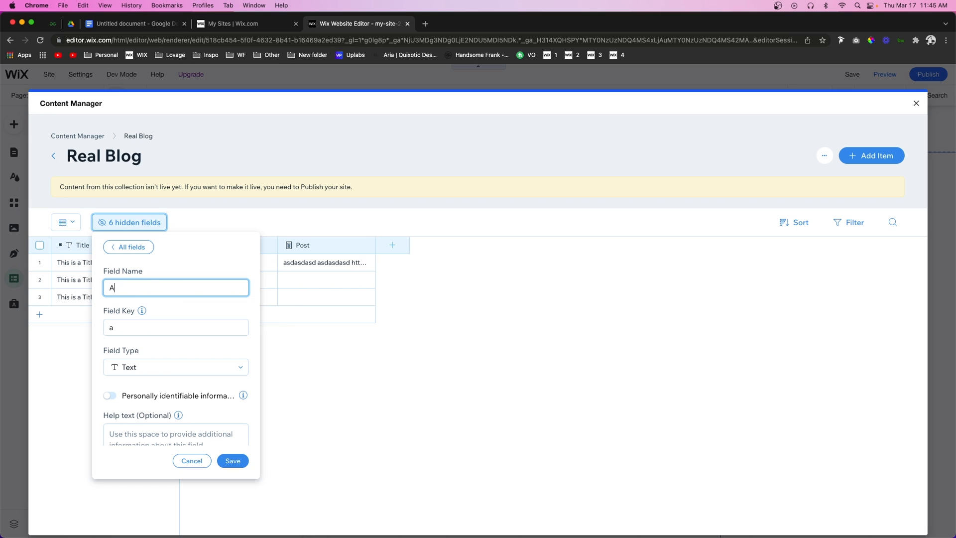
type("uthor")
left_click(156, 369)
scroll(165, 423, "down", 5)
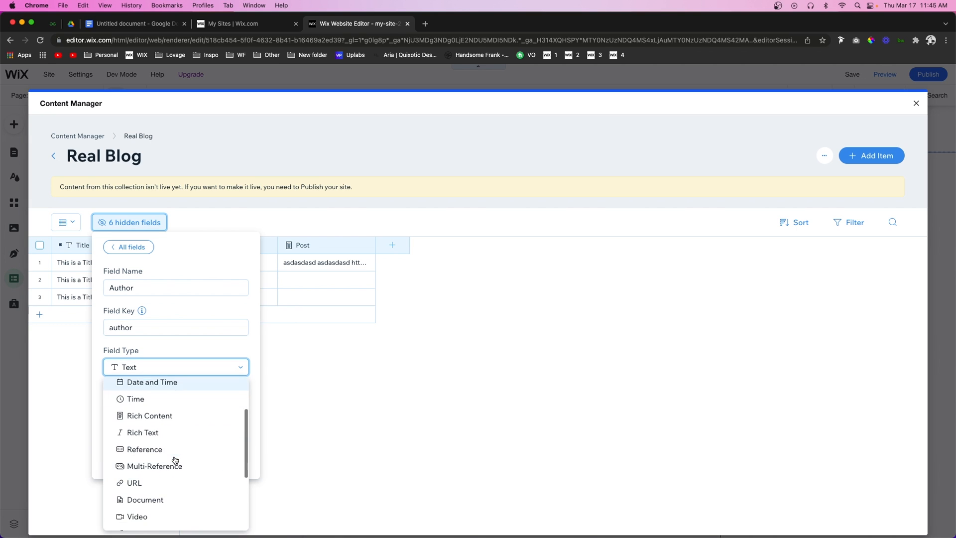
left_click(127, 414)
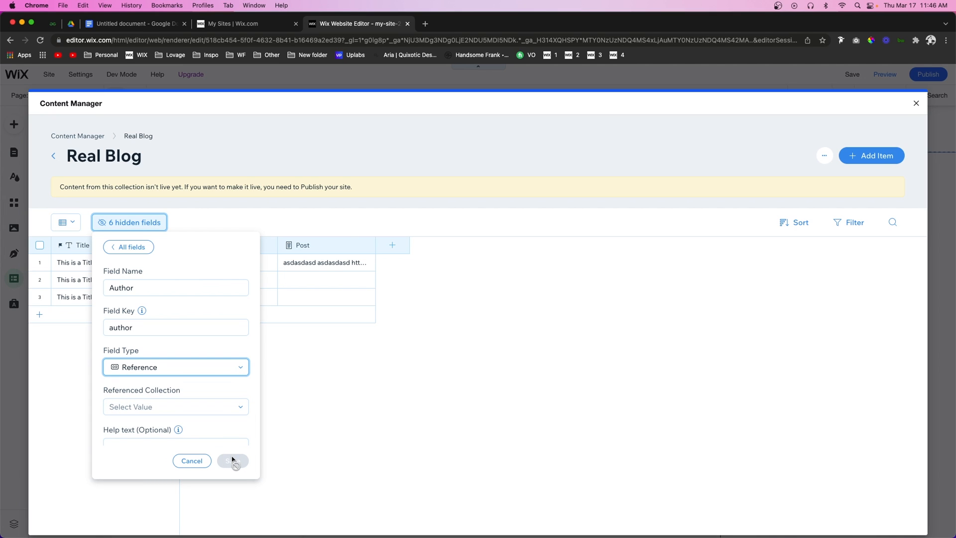
left_click(158, 406)
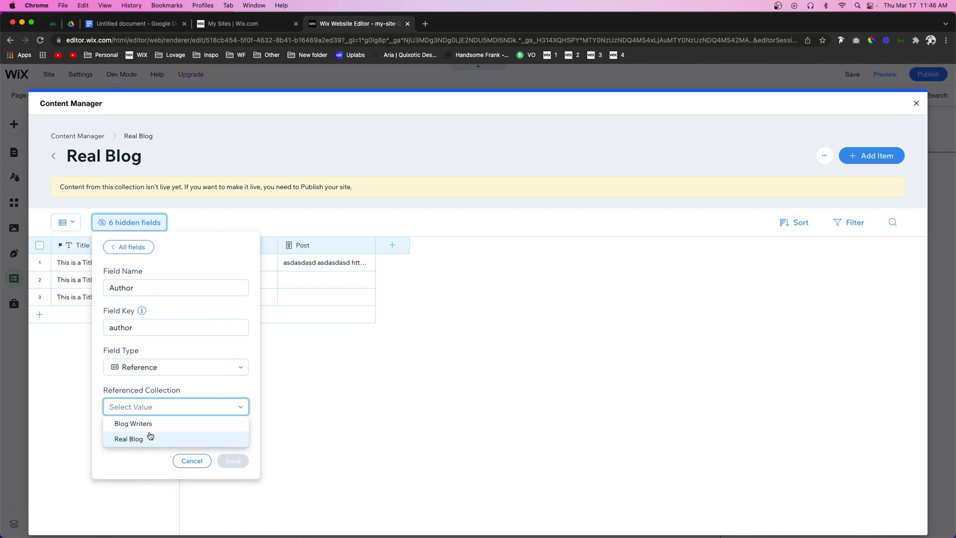
left_click(144, 424)
left_click(232, 459)
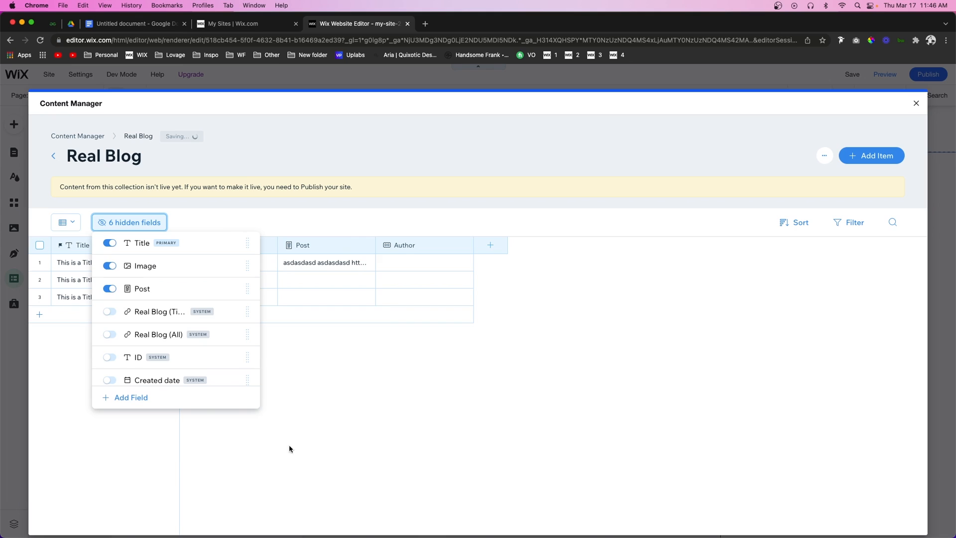
- Set the Author of the item This is a Title 03 to the writer from Blog Writers and close the collection
left_click(430, 264)
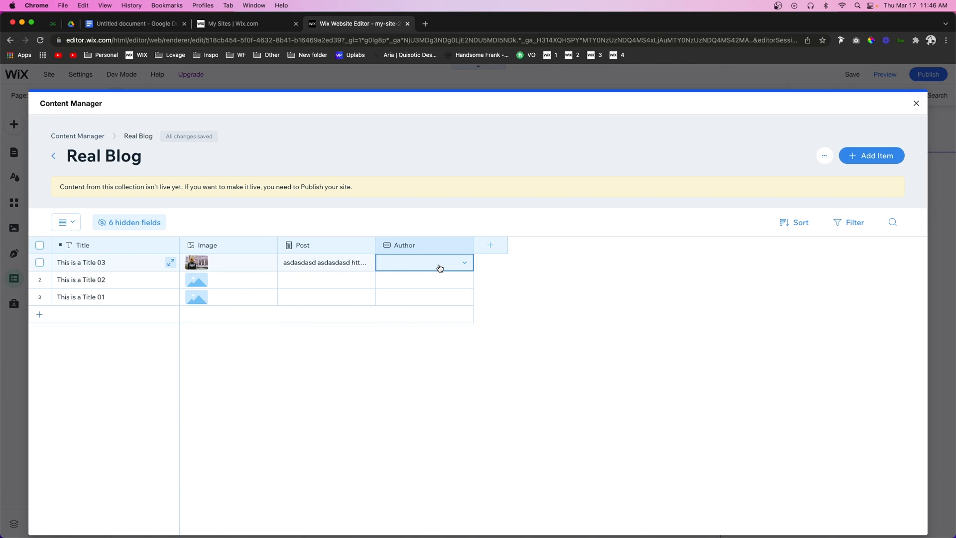
left_click(438, 265)
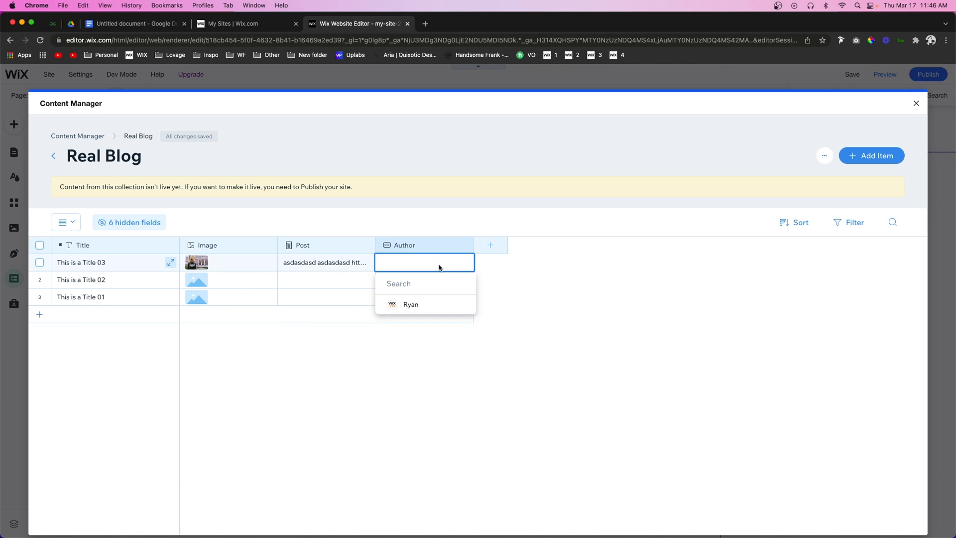
left_click(411, 305)
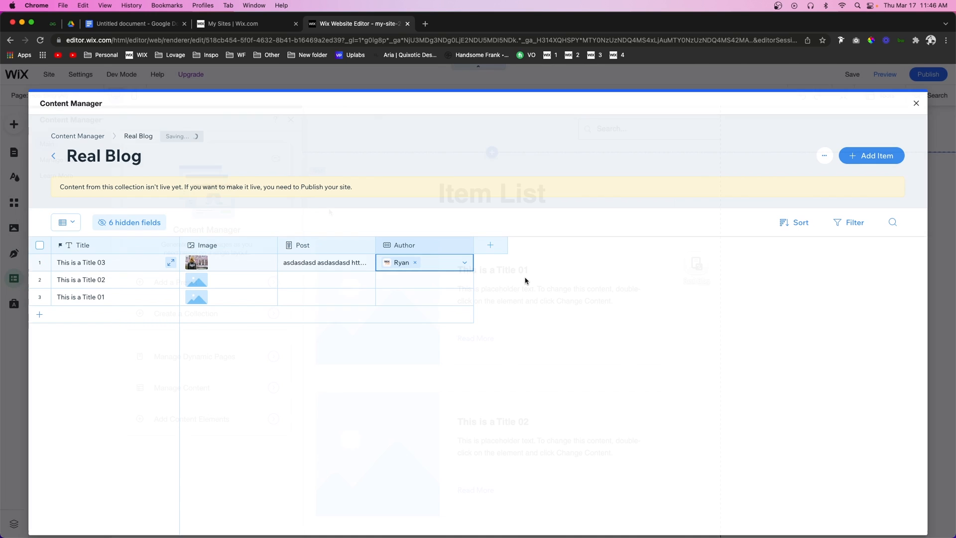
key("Escape")
- Go to the built-in Blog page and open the post Now You Can Blog from Everywhere! in the post editor
left_click(14, 151)
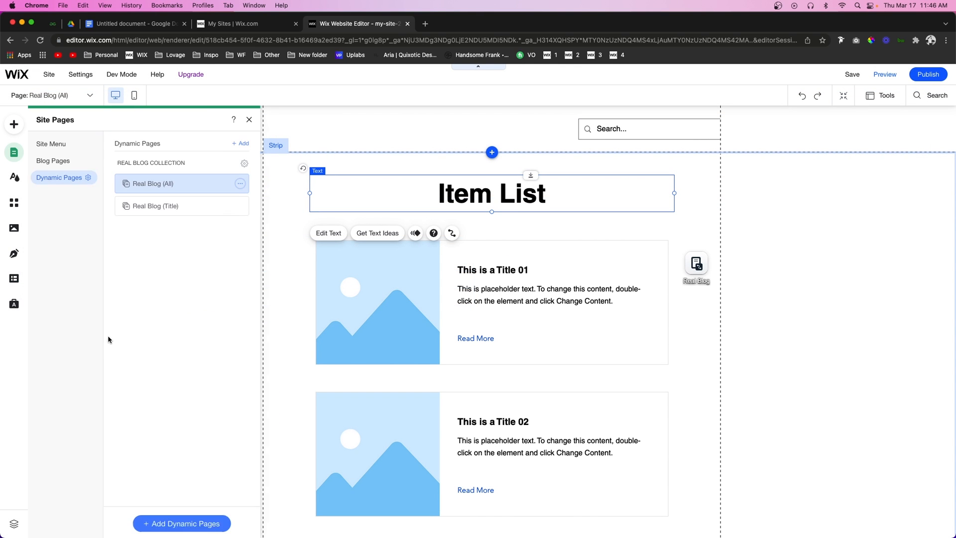
left_click(67, 160)
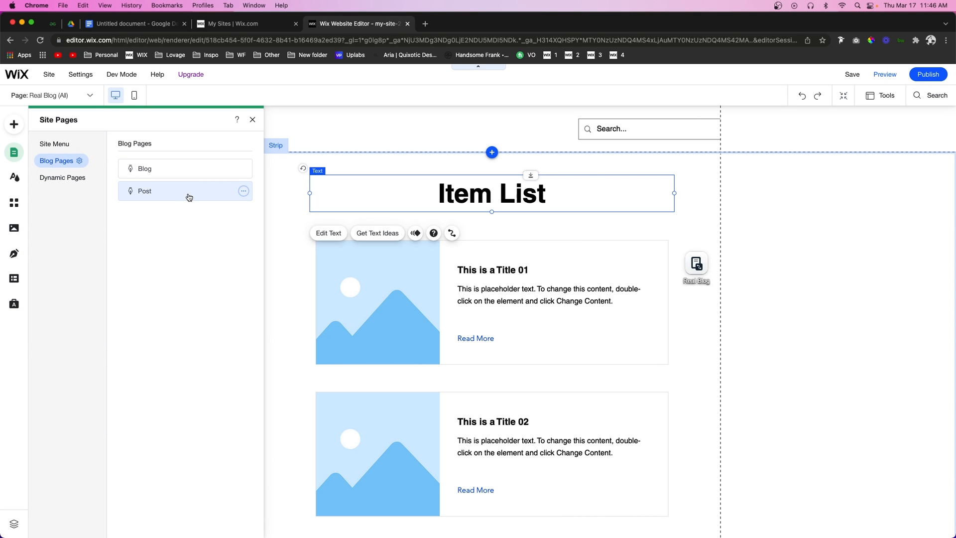
left_click(175, 171)
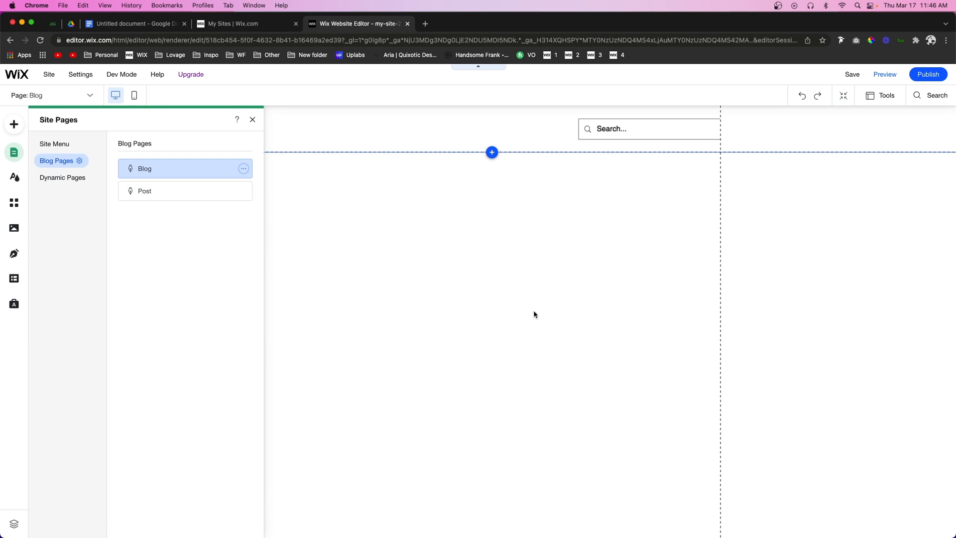
left_click(458, 285)
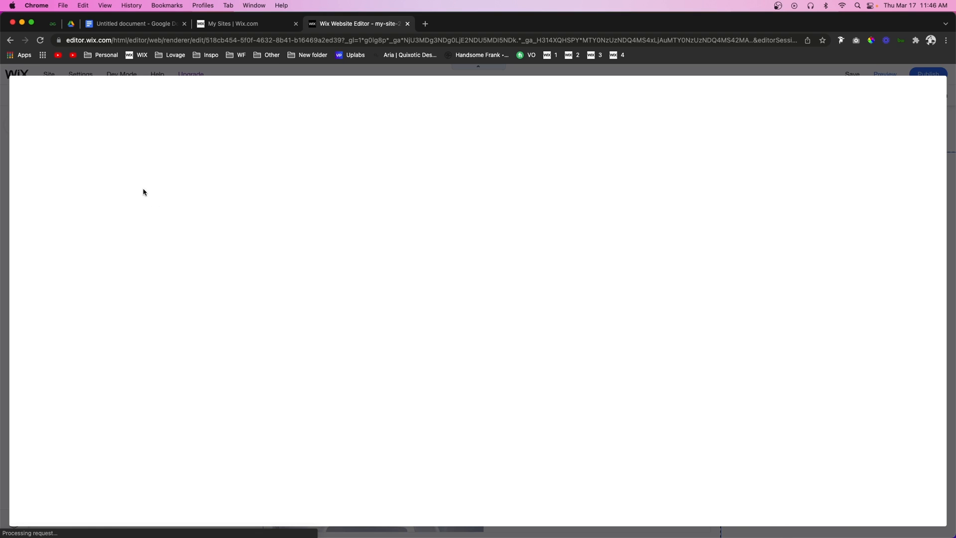
left_click(743, 375)
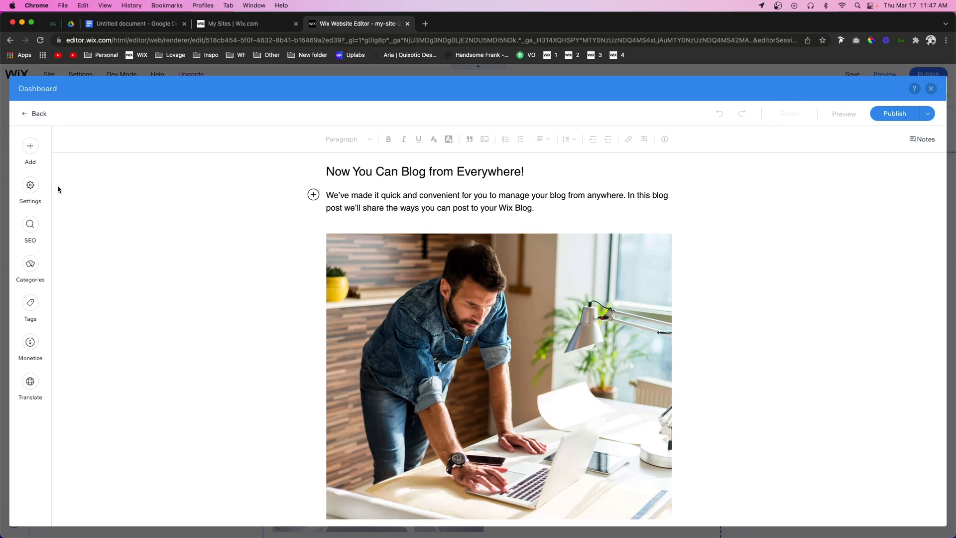
- Examine the post's General and Advanced settings, including cover image, publish date, author and description, as a reference for the custom blog
left_click(30, 189)
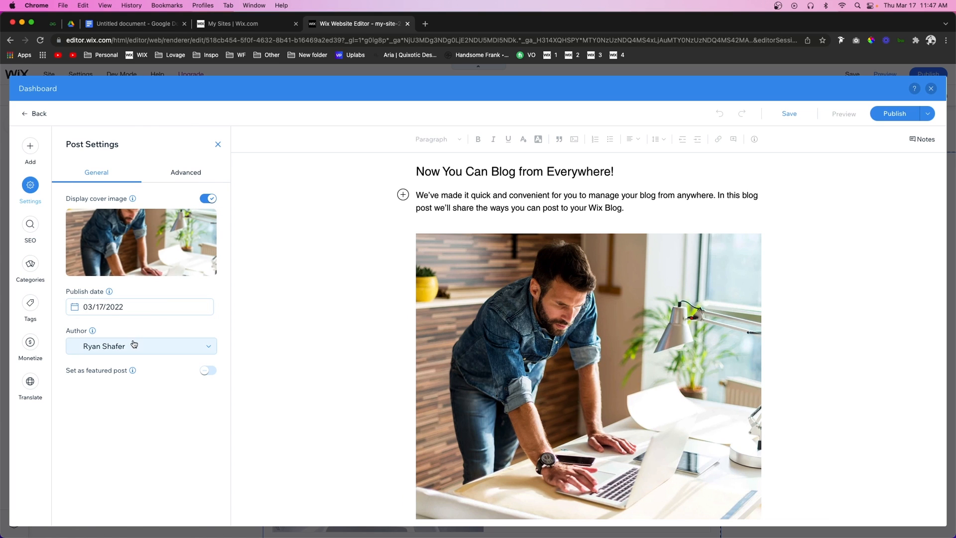
left_click(177, 178)
left_click_drag(68, 197, 128, 198)
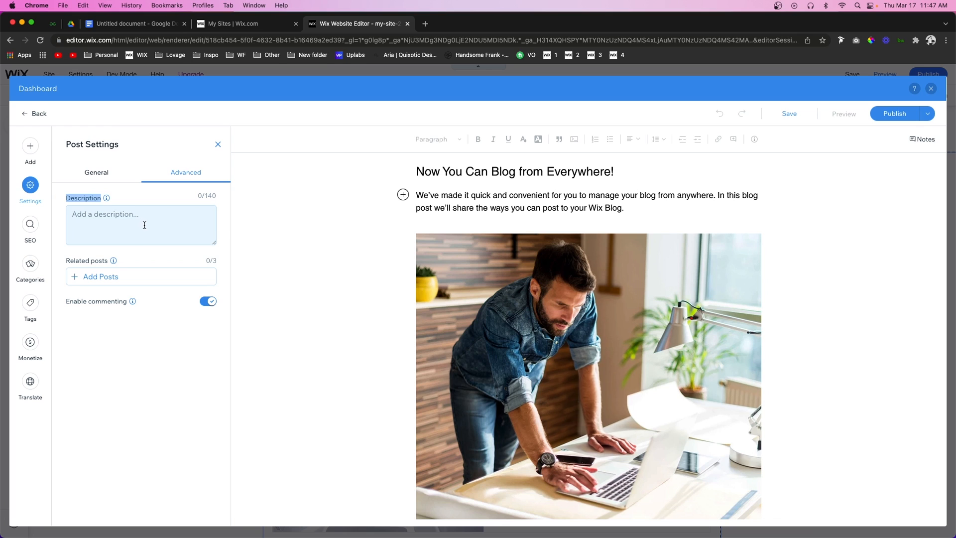
- Review the post's related posts option and its SEO, Categories and Tags settings, and close the dashboard
left_click_drag(68, 263, 128, 264)
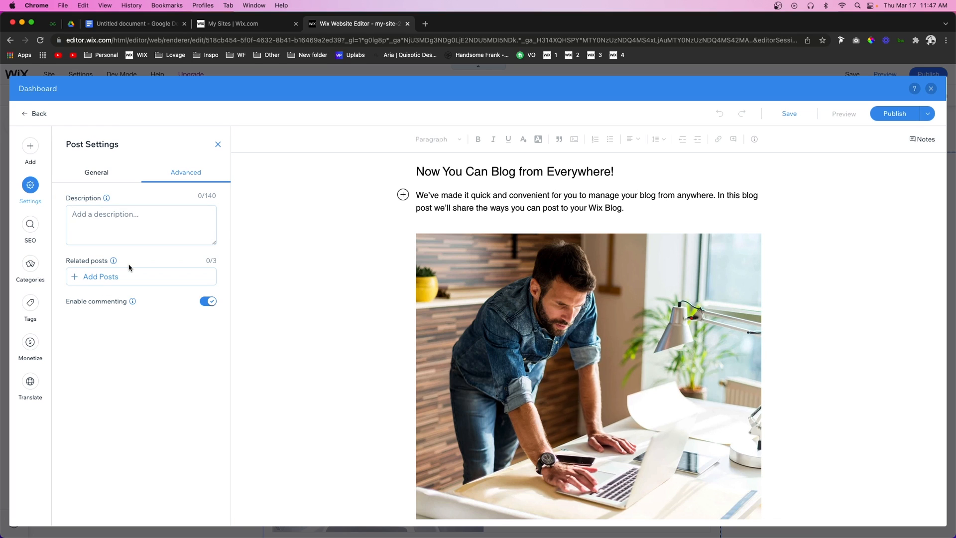
left_click(30, 232)
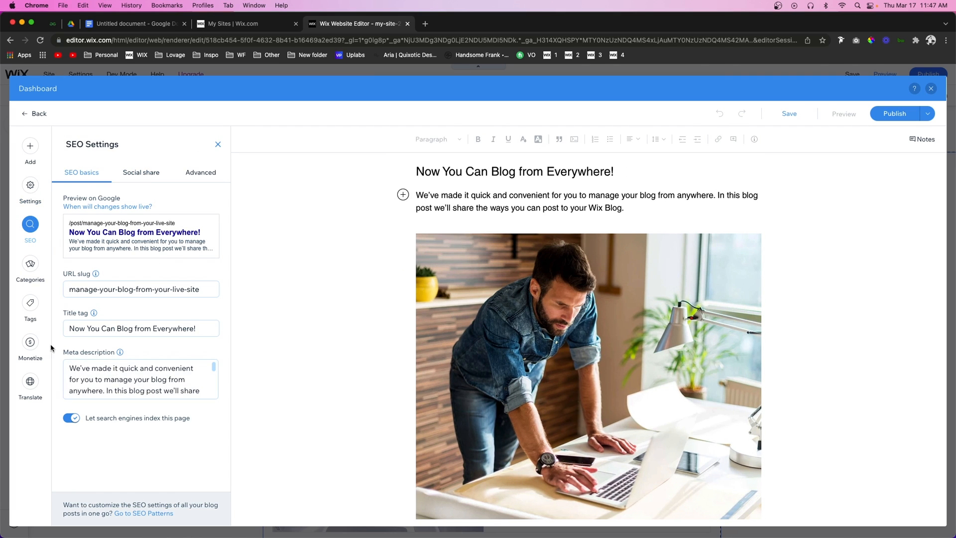
left_click(30, 264)
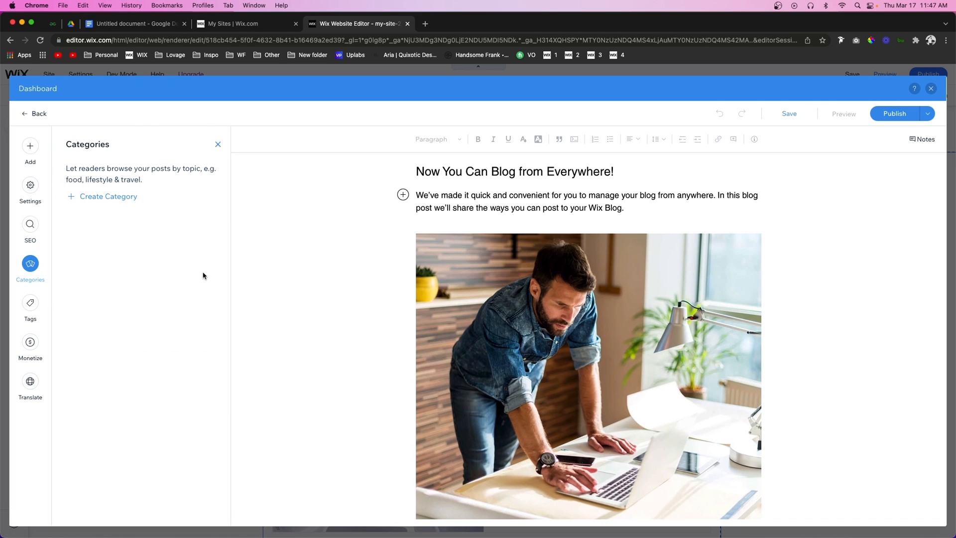
left_click(30, 305)
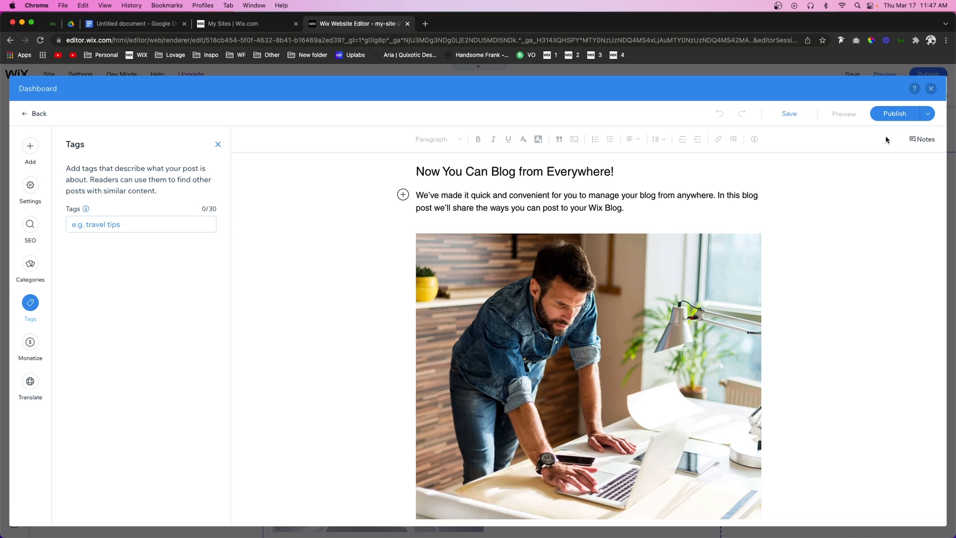
left_click(931, 89)
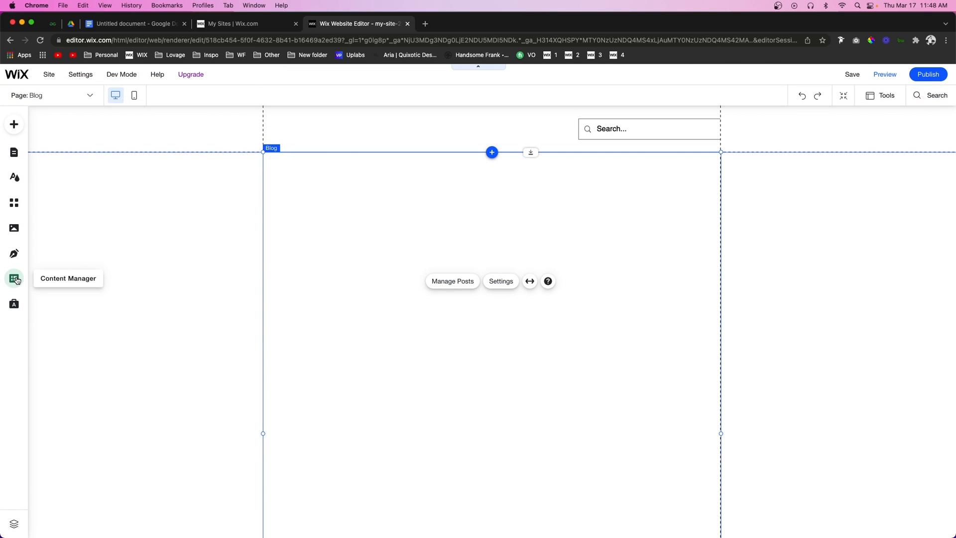
- Open the Real Blog collection in the Content Manager and add a Text field named SEO Description
left_click(17, 280)
left_click(75, 159)
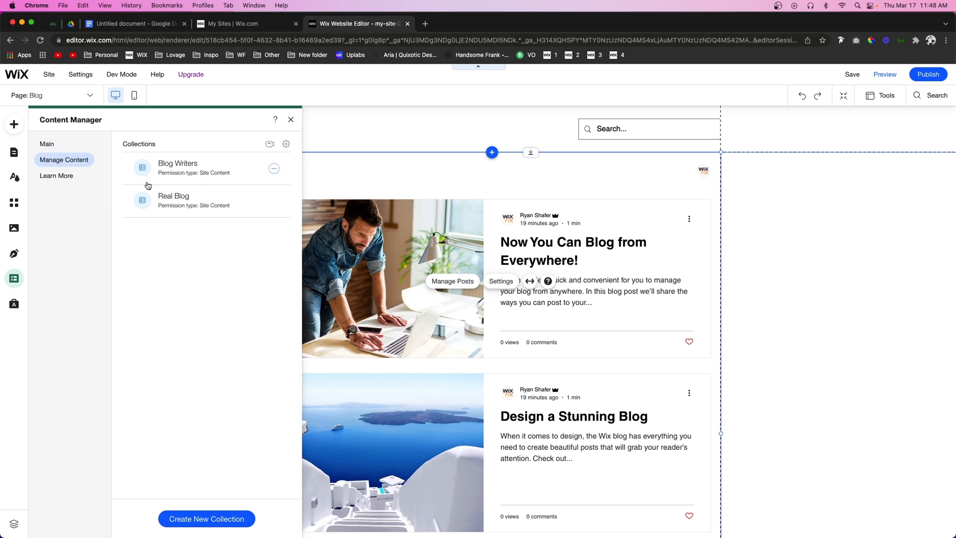
left_click(181, 201)
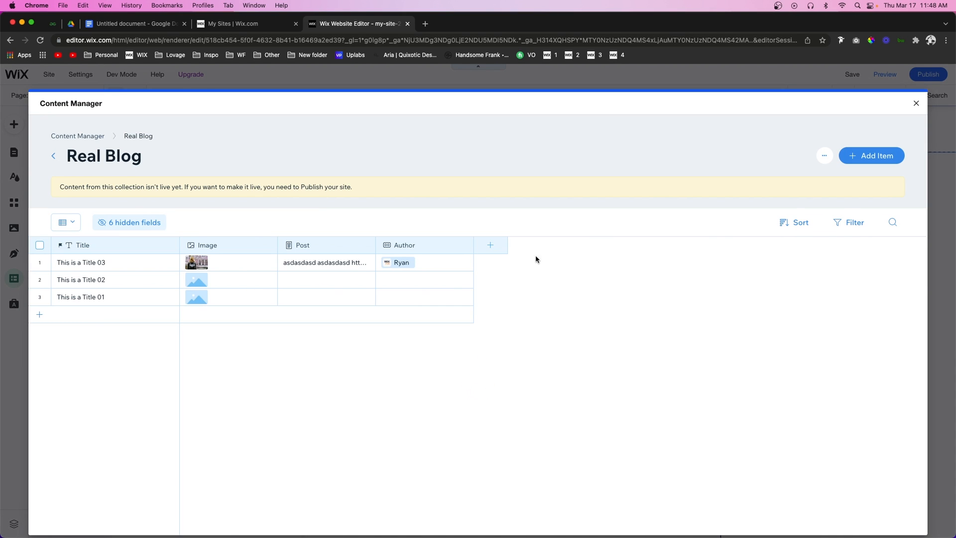
left_click(492, 246)
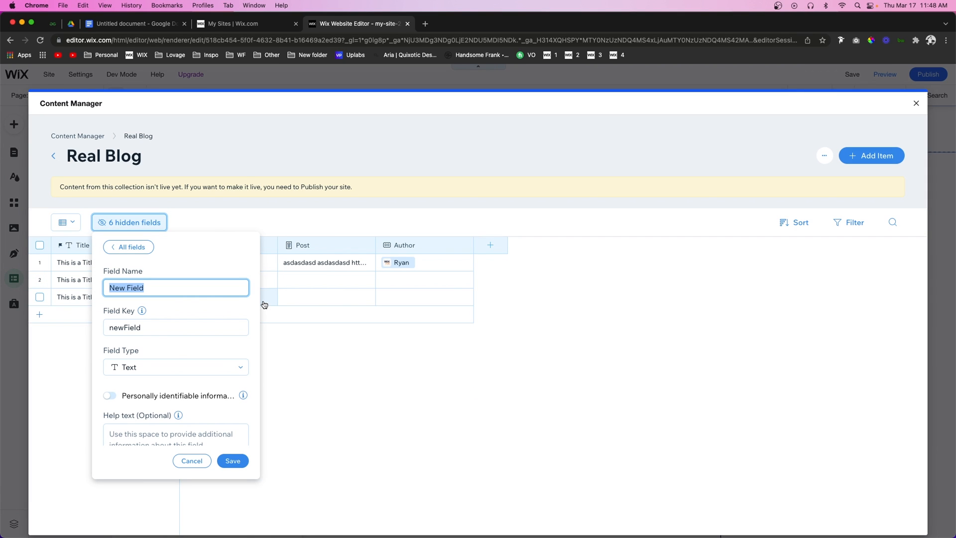
type("SEO Description")
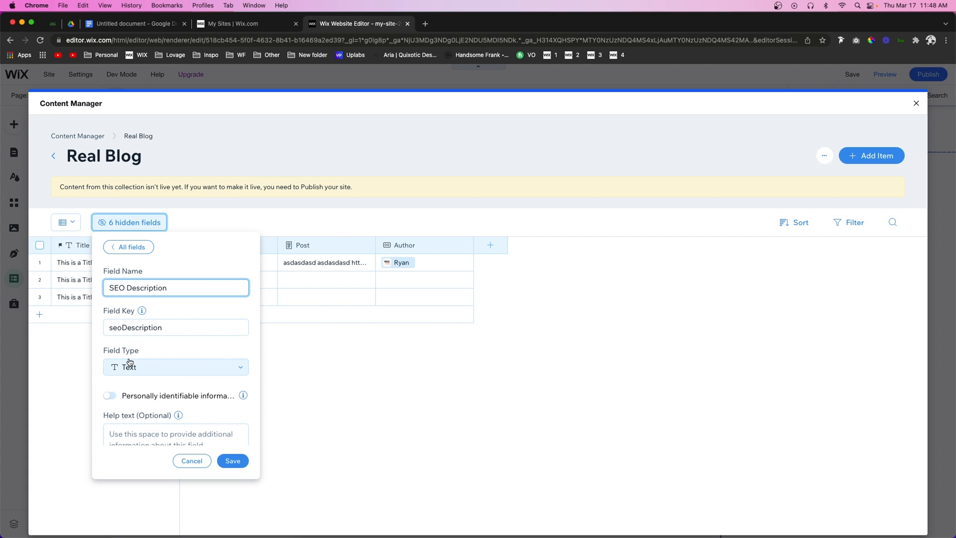
left_click(233, 461)
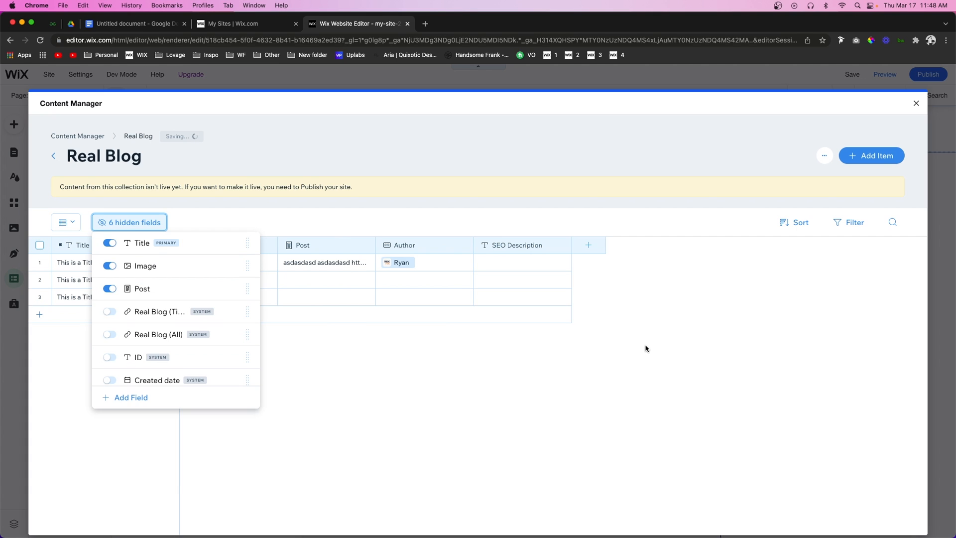
- Add a Categories field of type Tags to the Real Blog collection
left_click(594, 244)
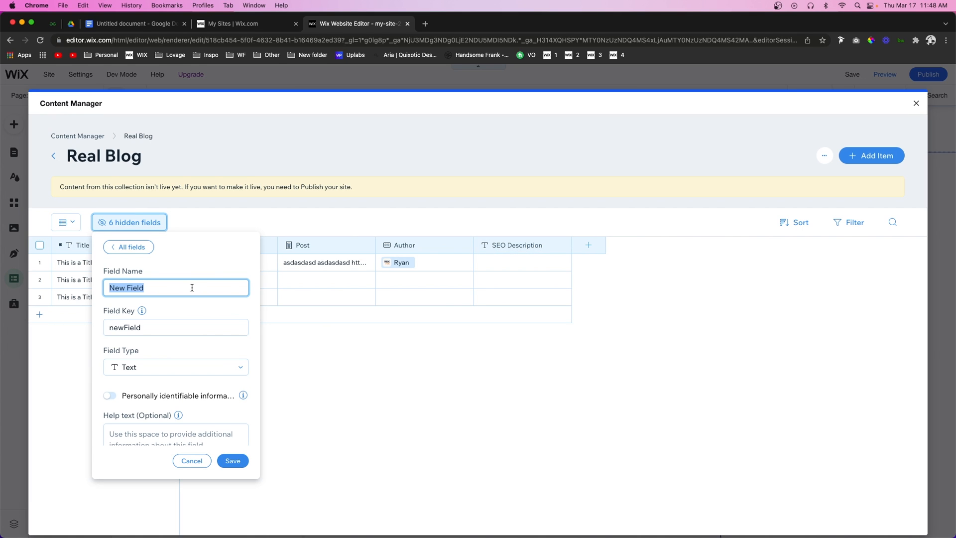
type("Categorie")
left_click(145, 367)
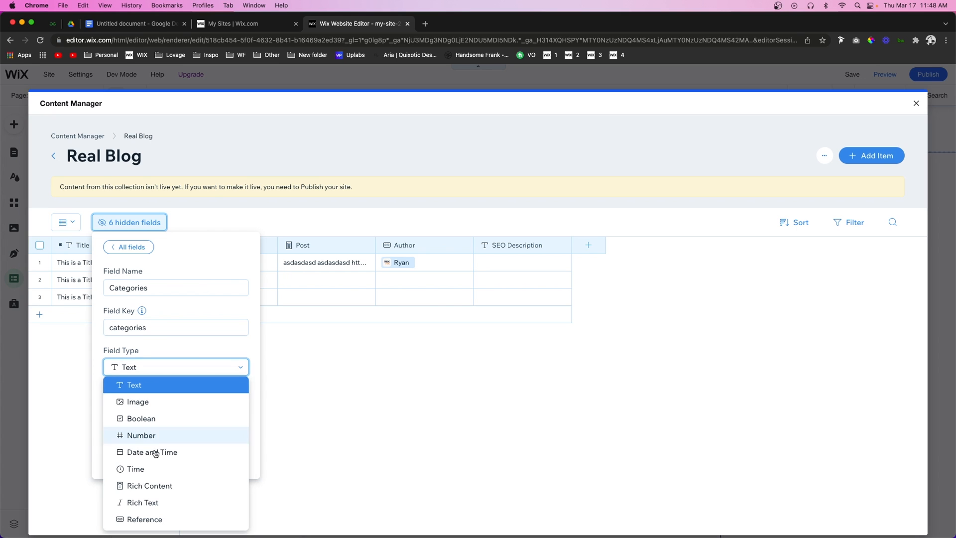
scroll(149, 455, "down", 4)
scroll(158, 475, "down", 3)
left_click(140, 467)
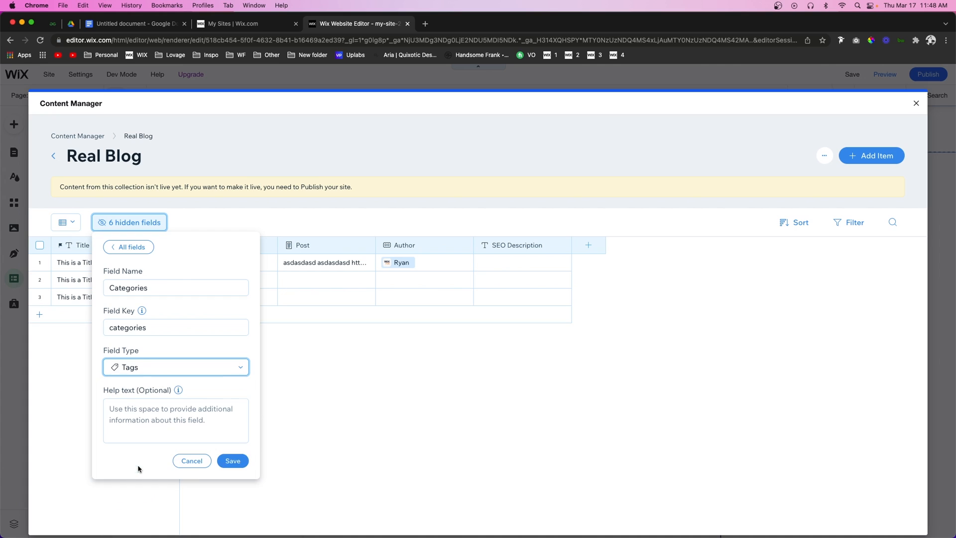
left_click(233, 462)
- Add a Tags field of type Tags to the Real Blog collection and close the field list
left_click(686, 245)
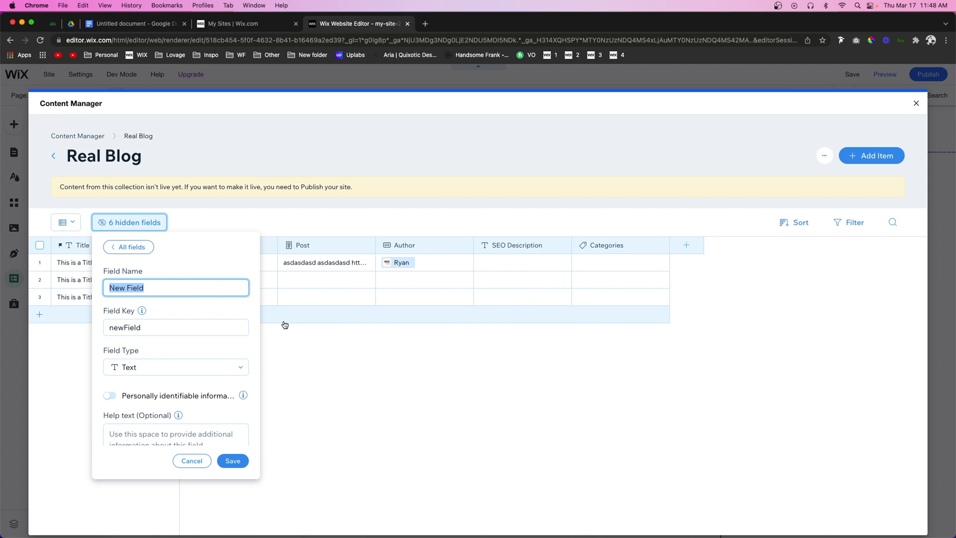
type("Tags")
left_click(128, 366)
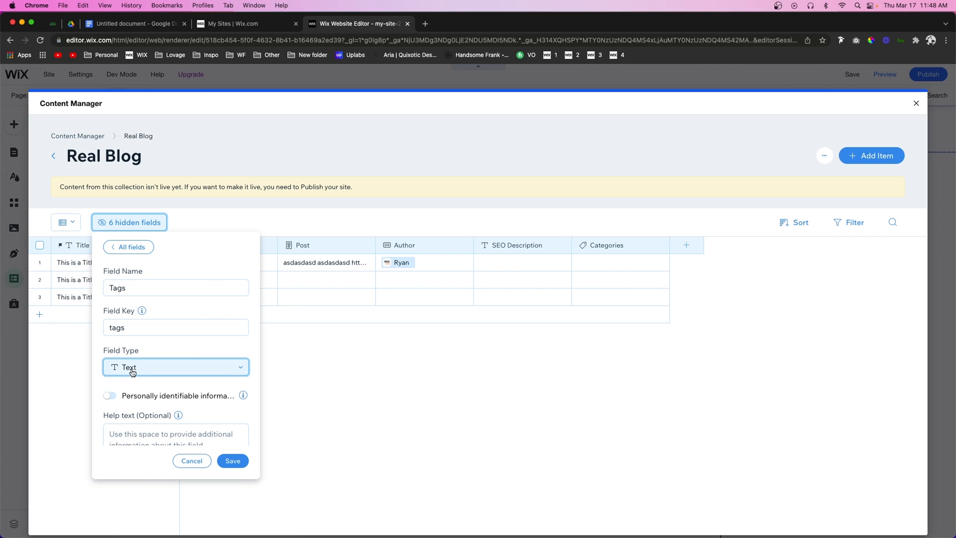
scroll(220, 450, "down", 5)
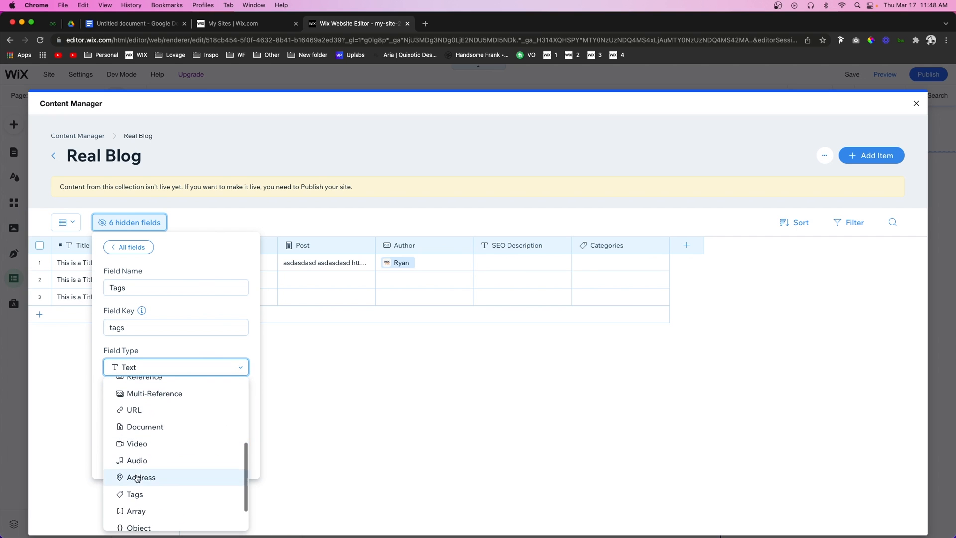
left_click(153, 496)
left_click(230, 460)
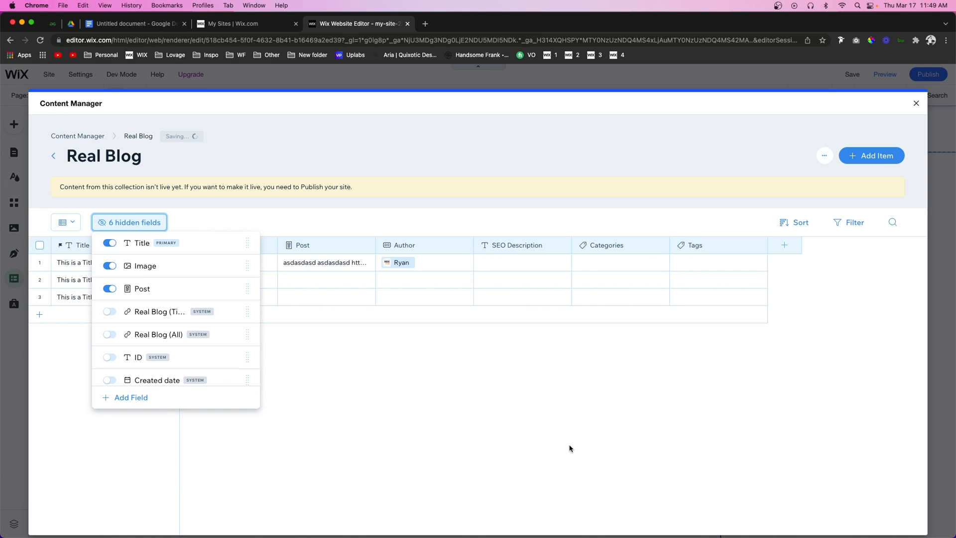
left_click(570, 446)
- Add the help text "Max. 70 Characters" to the SEO Description field's properties and save them
left_click(534, 249)
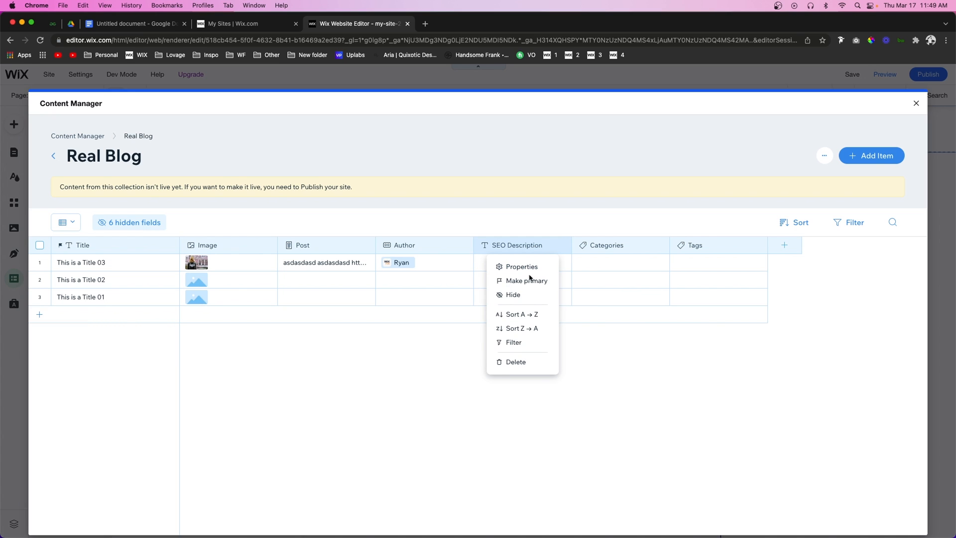
left_click(517, 269)
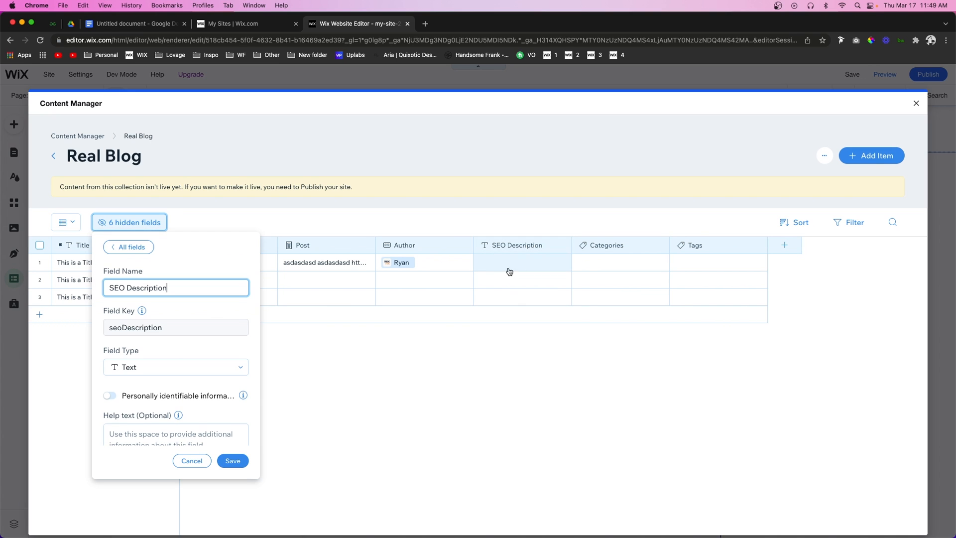
scroll(148, 411, "down", 1)
type("Max.")
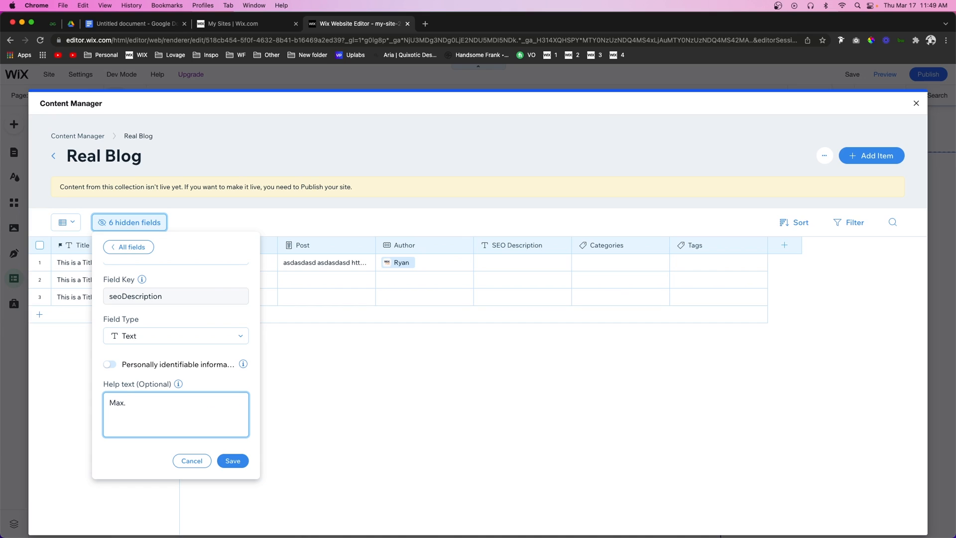
type(" 70 Characters")
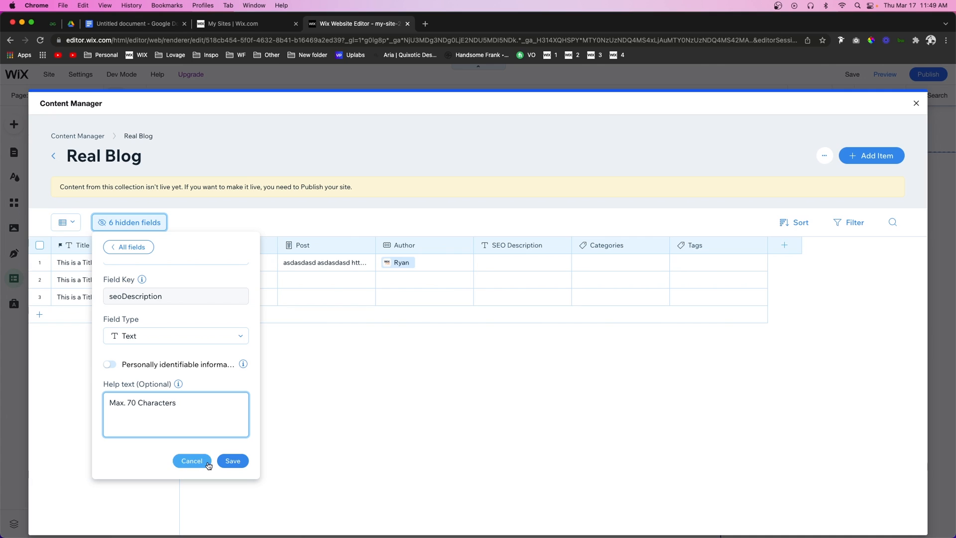
left_click(233, 461)
left_click(648, 392)
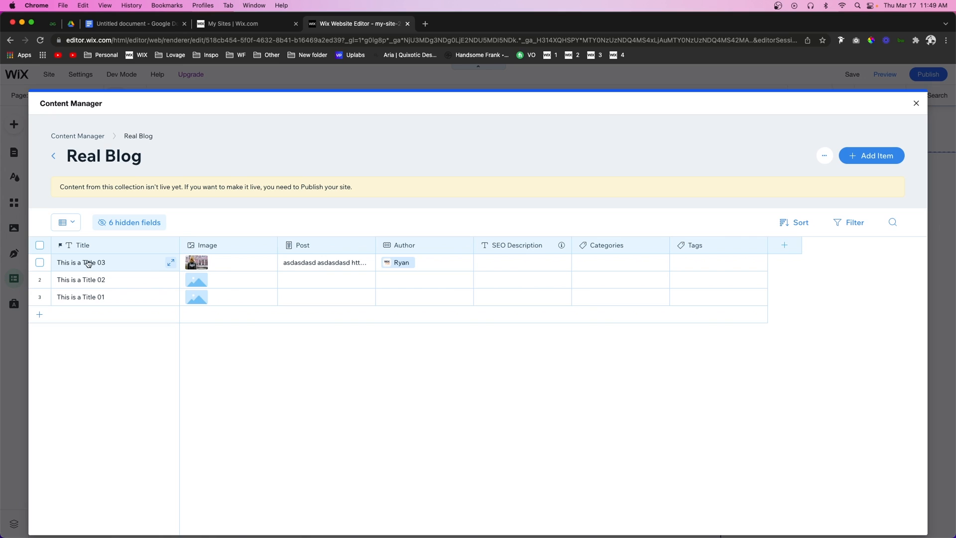
- Fill the SEO Description of This is a Title 03 with a placeholder paragraph starting "Lorem ipsum dolor sit amet"
left_click(512, 256)
left_click(513, 260)
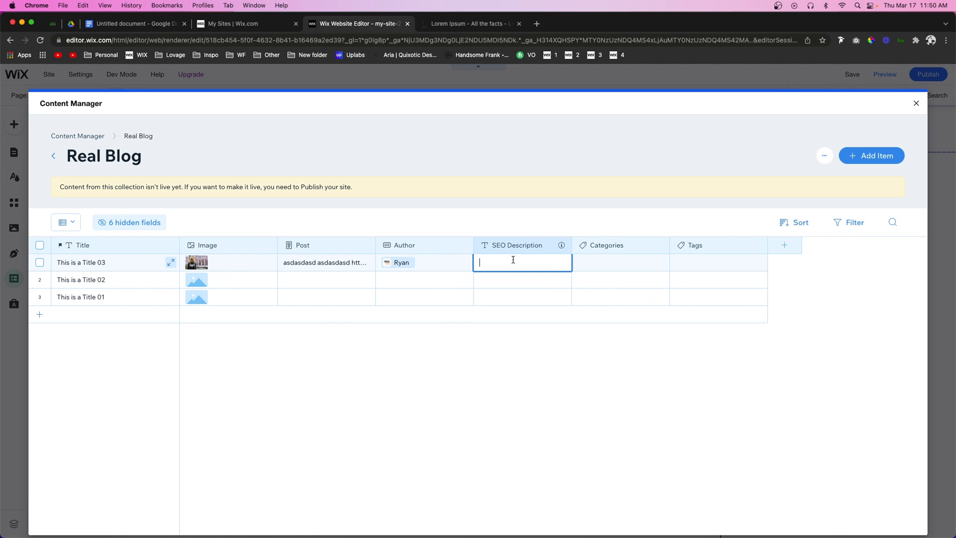
type("Lorem ipsum dolor sit amet, consectetur adipiscing elit. Aliquam tincidunt mollis mauris interdum mattis. Integer tristique, diam vehicula tempus consequat, risus ipsum condimentum enim, quis condimentum diam augue vel velit.")
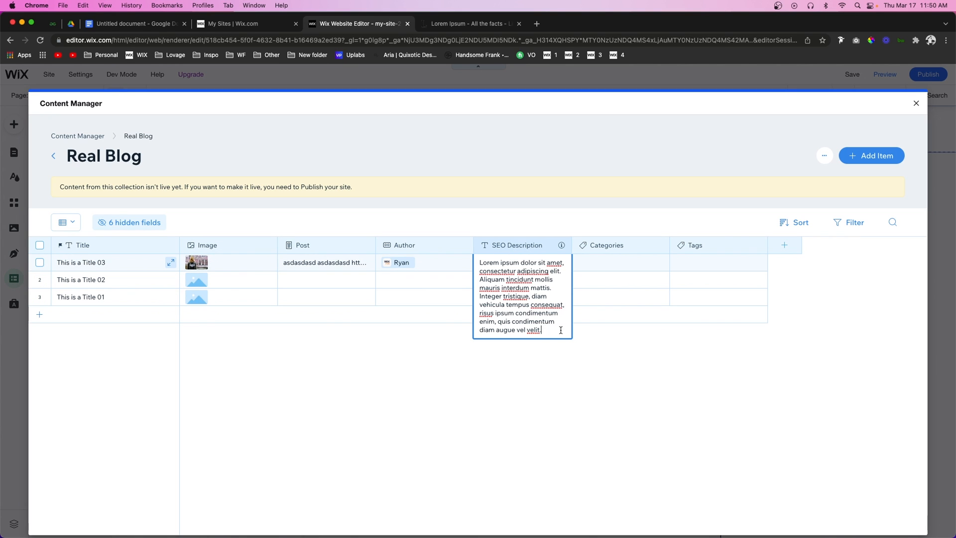
left_click(616, 365)
- Give the item This is a Title 03 the category Wix and the tags Velo and CMS
left_click(602, 263)
left_click(588, 263)
type("Wix")
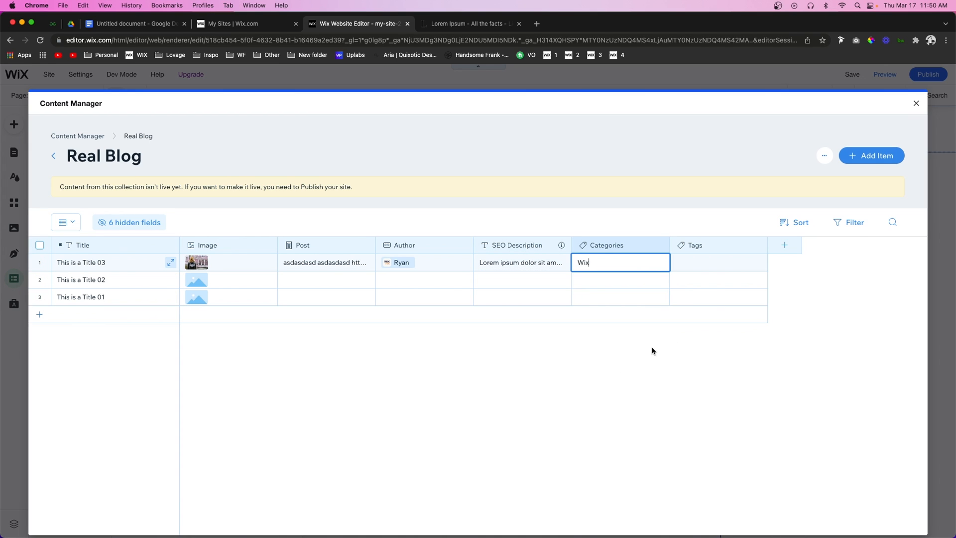
key("Return")
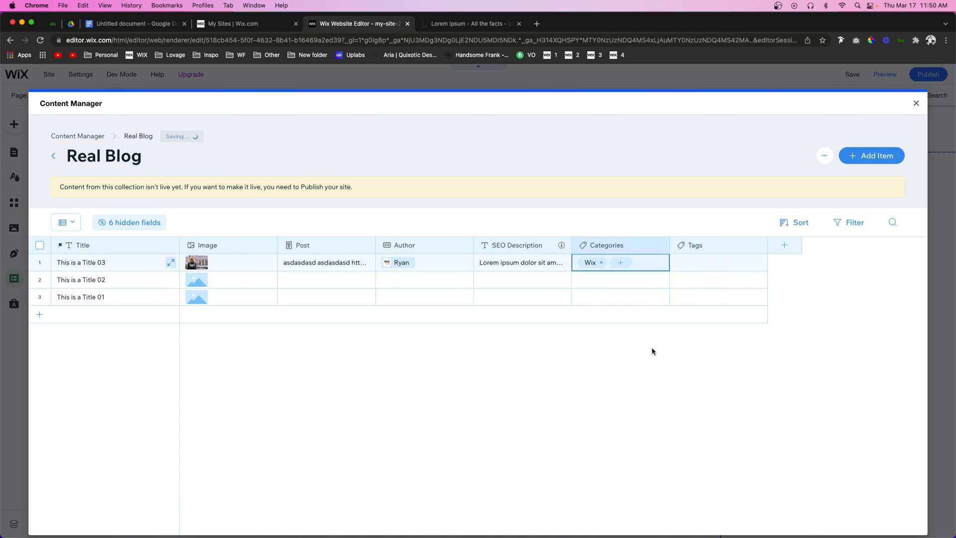
left_click(679, 263)
type("V")
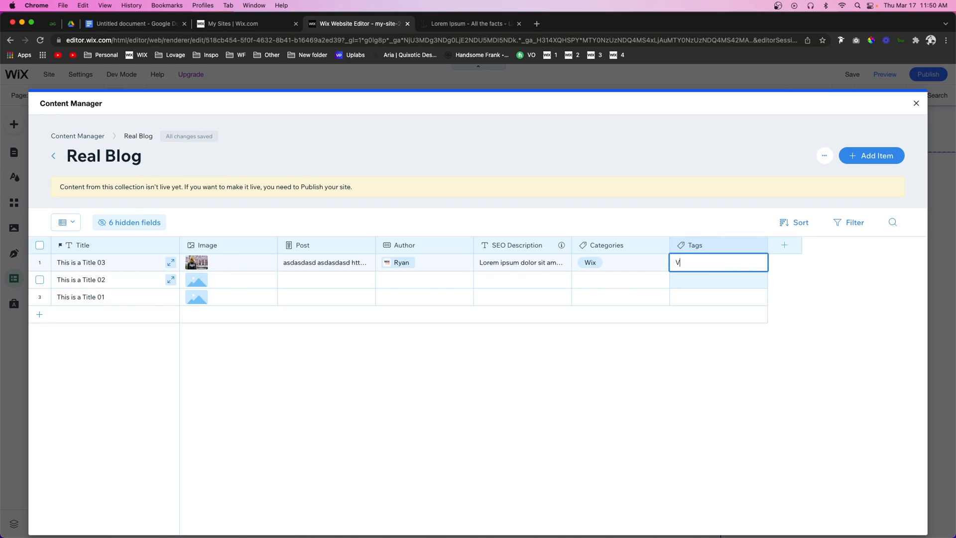
type("elo,CMS,")
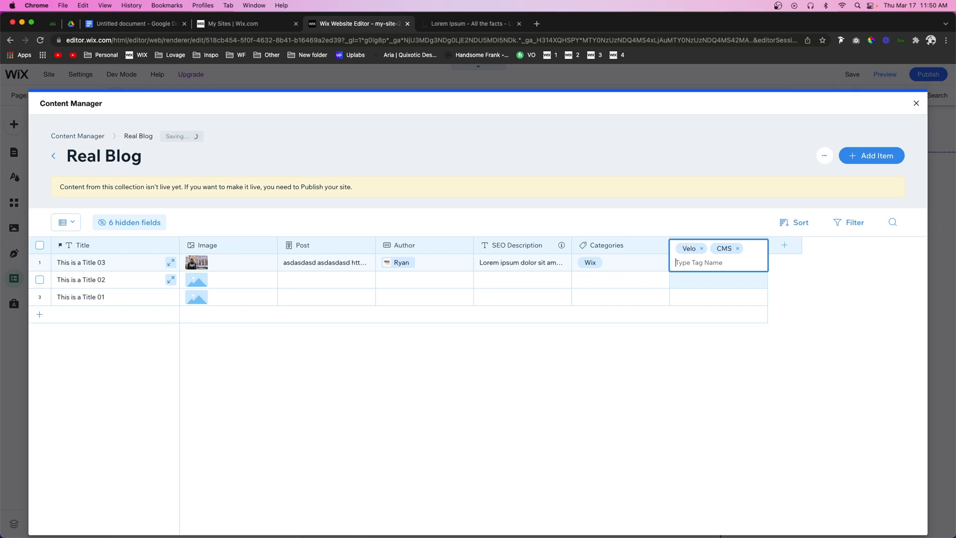
left_click(750, 373)
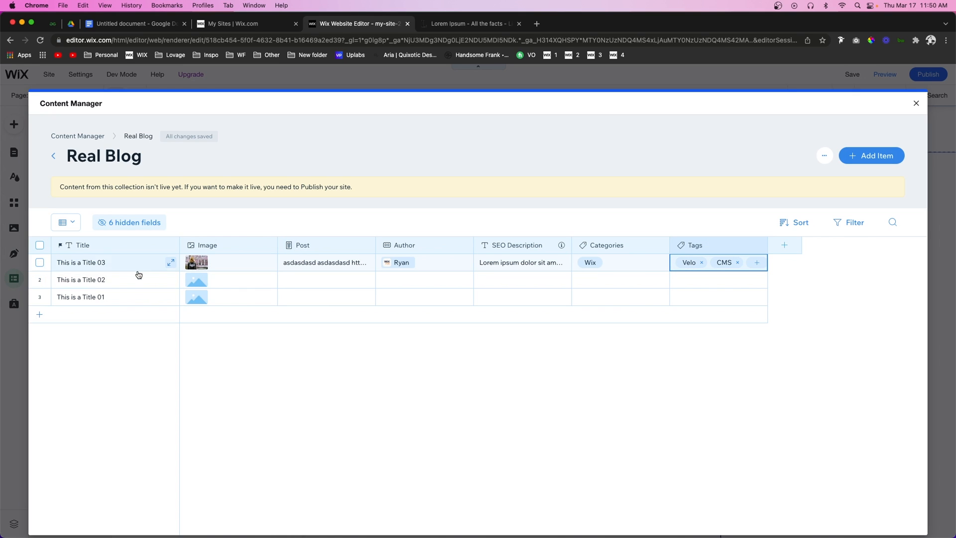
- Add images to the items This is a Title 02 and This is a Title 01
left_click(198, 285)
left_click(197, 284)
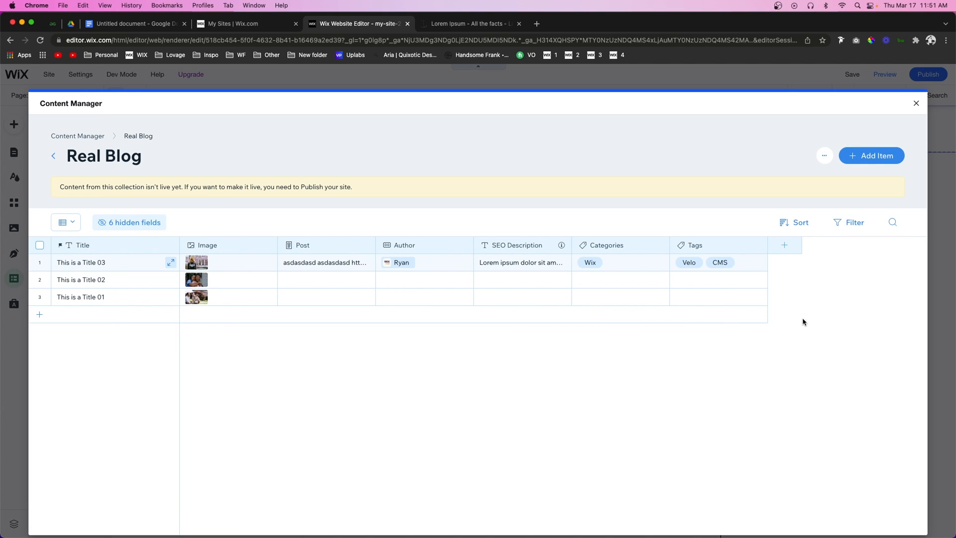
- Add a Related Posts field of type Multi-Reference to the collection, referencing the Real Blog collection
left_click(784, 247)
type("Related Posts")
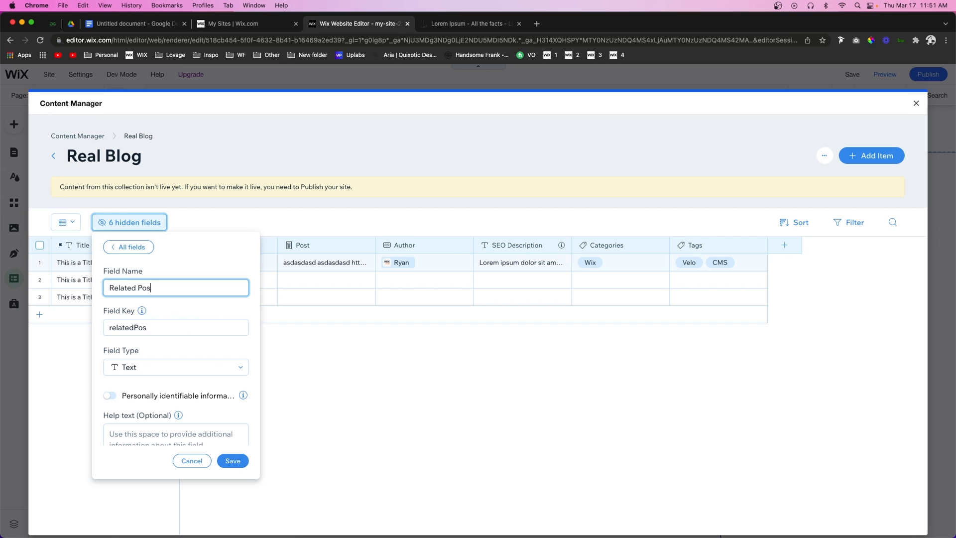
left_click(204, 366)
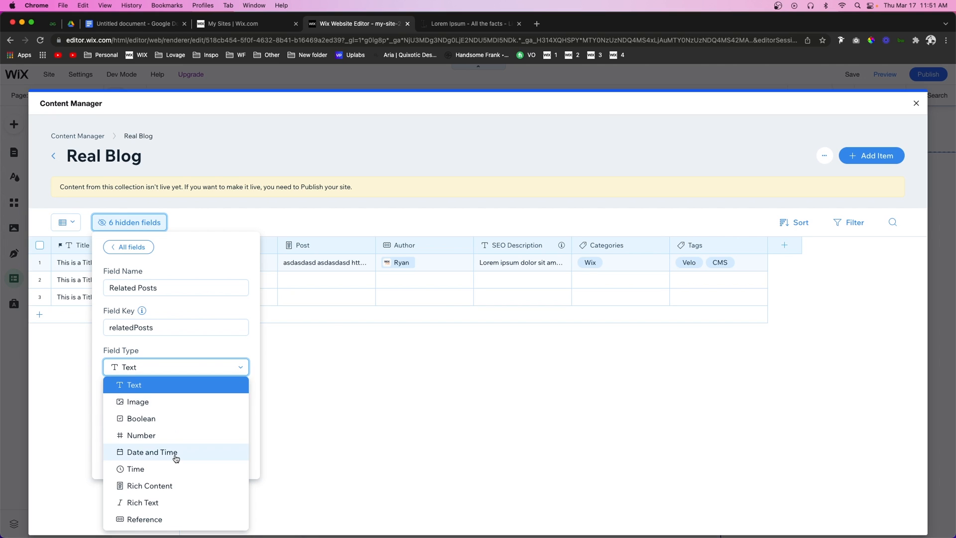
scroll(167, 449, "down", 3)
left_click(150, 396)
left_click(149, 407)
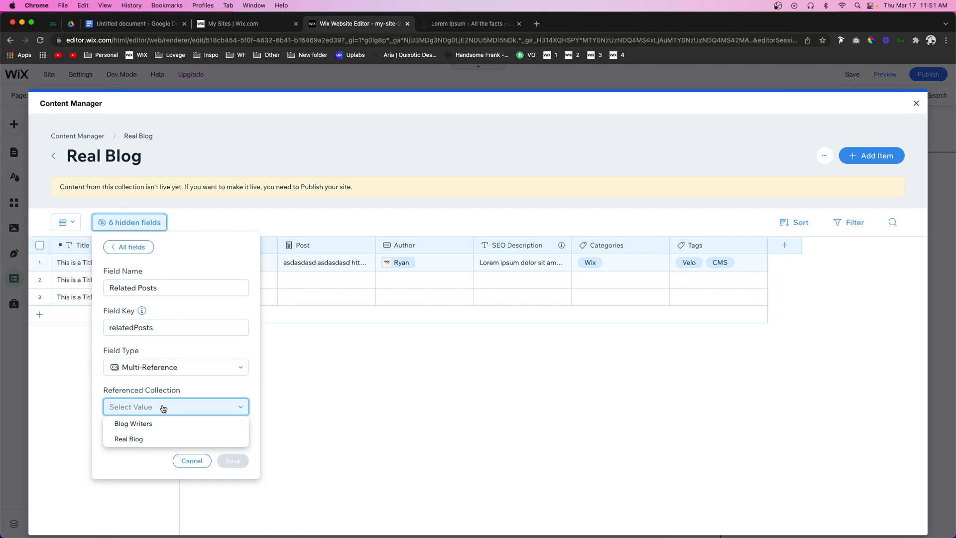
left_click(147, 439)
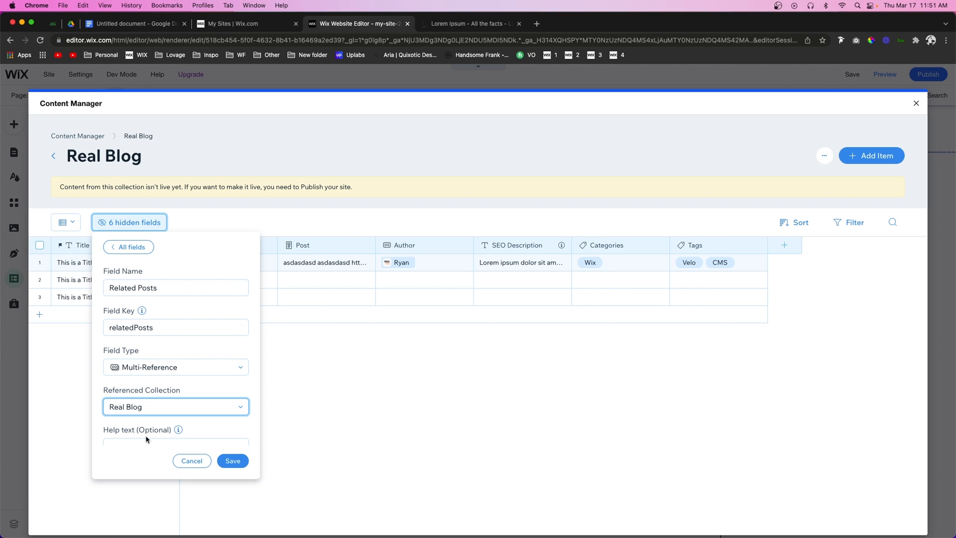
left_click(233, 460)
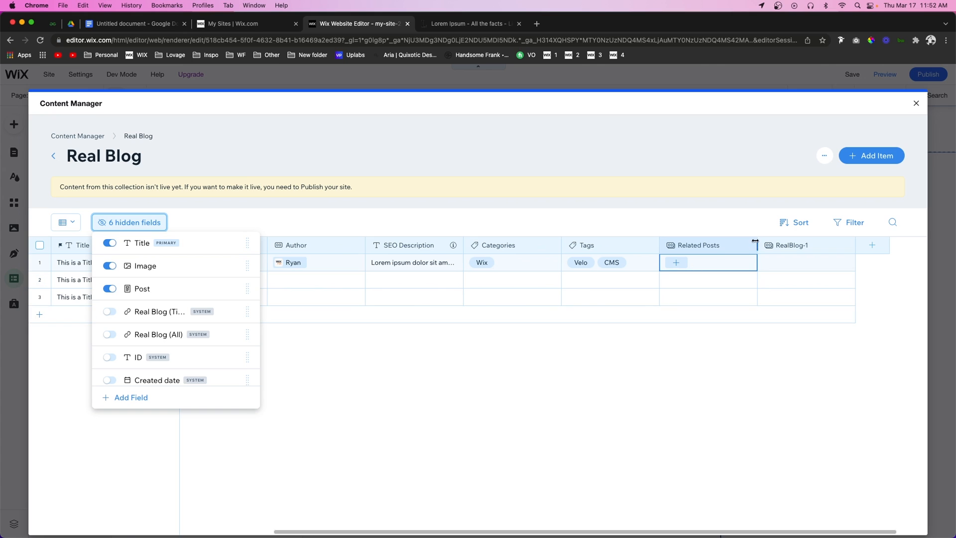
- Hide the RealBlog-1 field and set the related posts of This is a Title 03 to This is a Title 02 and This is a Title 01
left_click(794, 248)
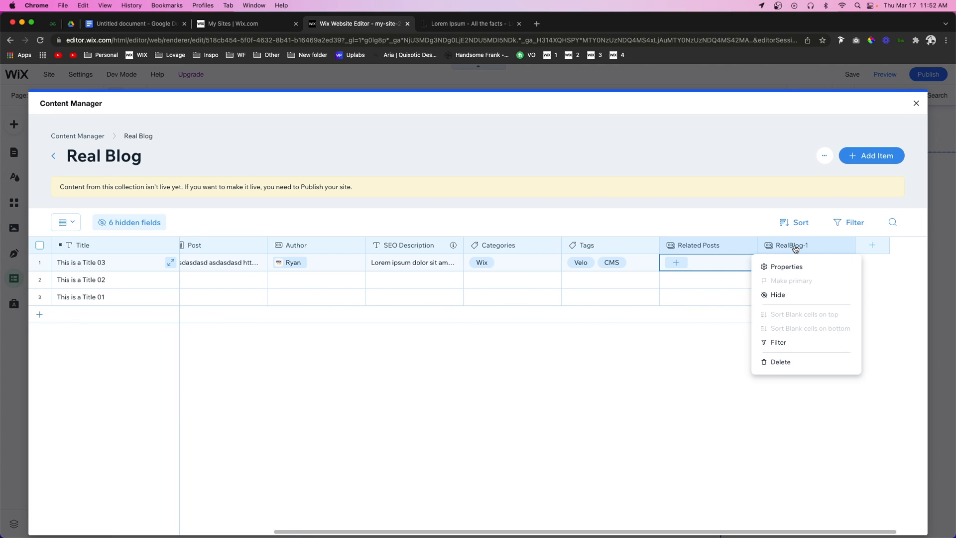
left_click(779, 296)
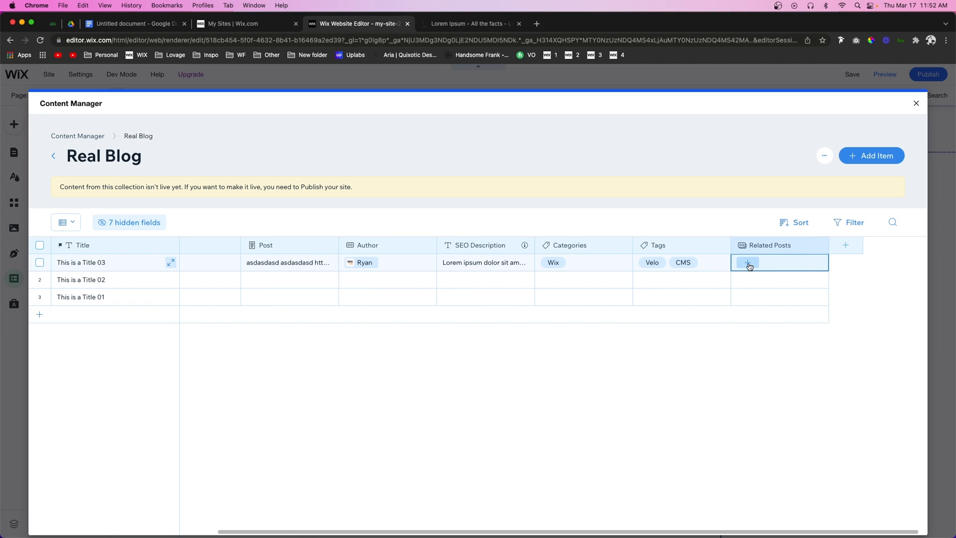
left_click(748, 264)
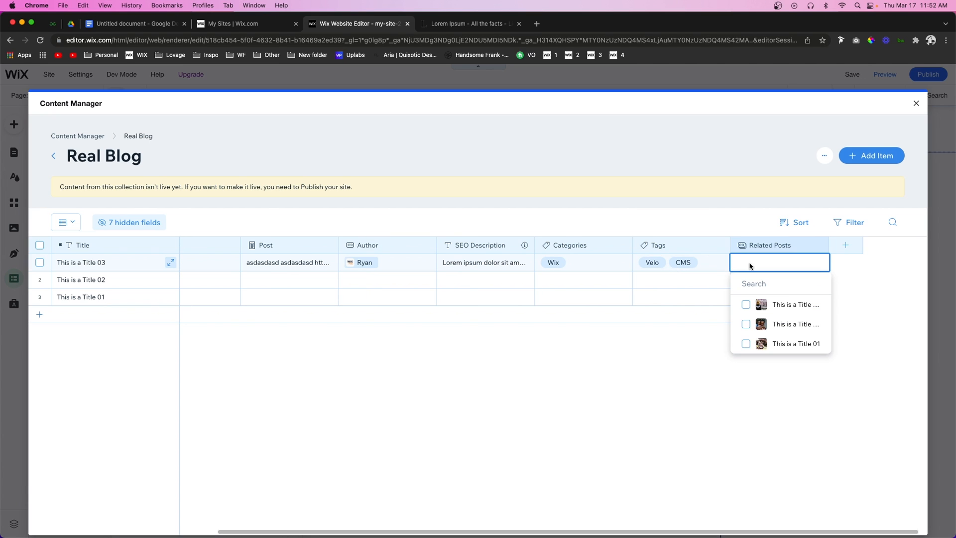
left_click(746, 326)
left_click(745, 343)
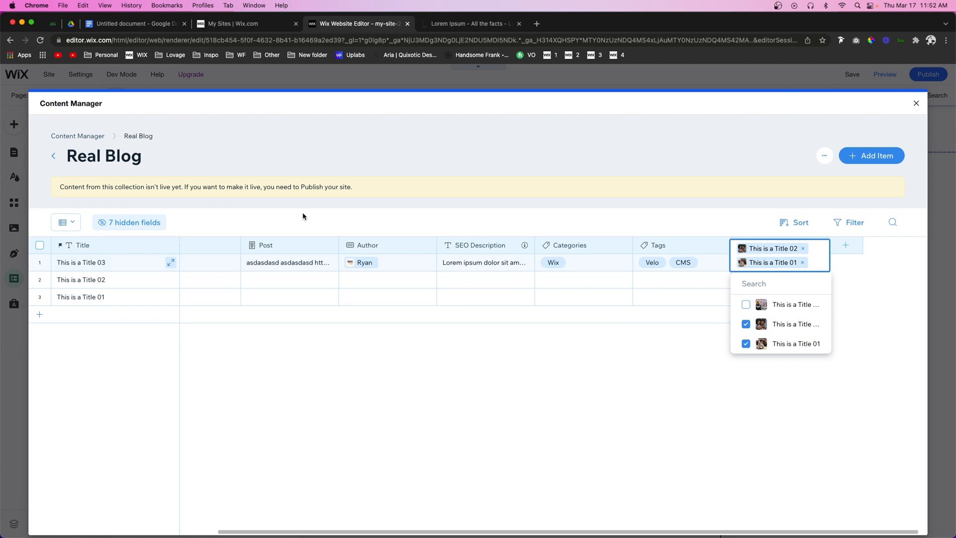
left_click(698, 393)
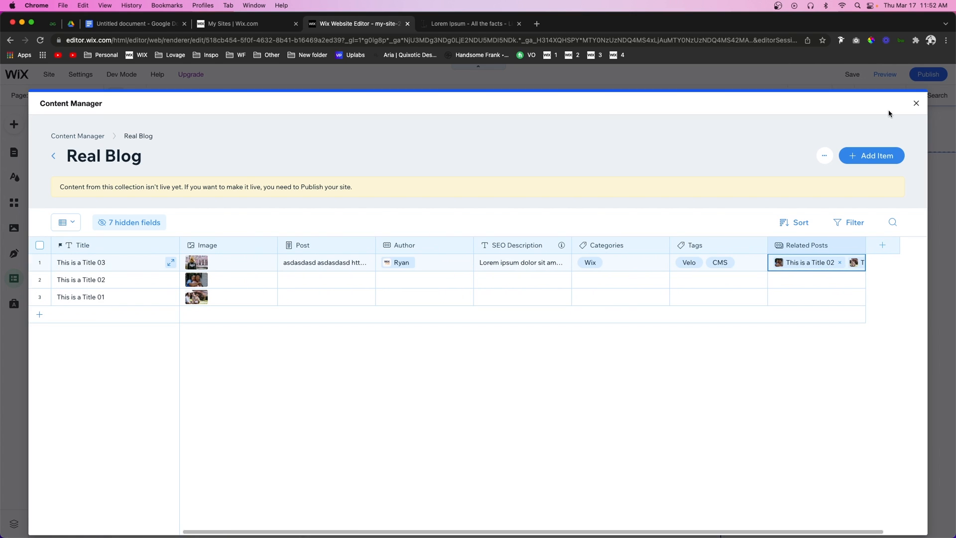
- Close the Content Manager and open the Real Blog (All) dynamic page for editing
left_click(916, 104)
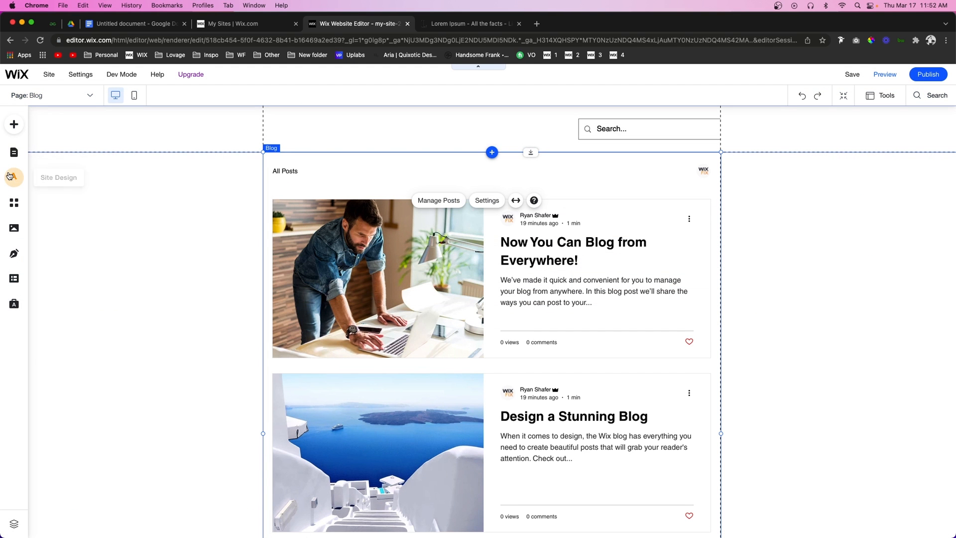
left_click(14, 152)
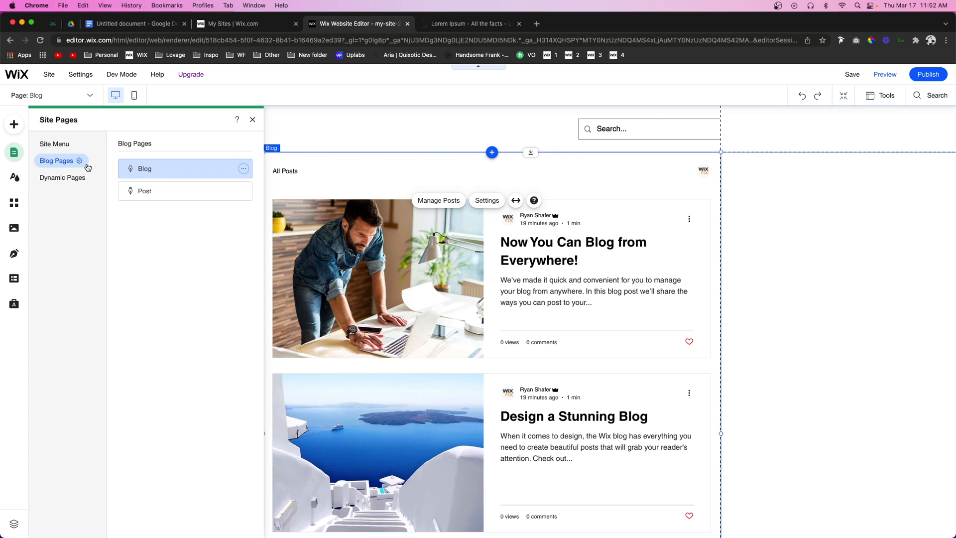
left_click(69, 177)
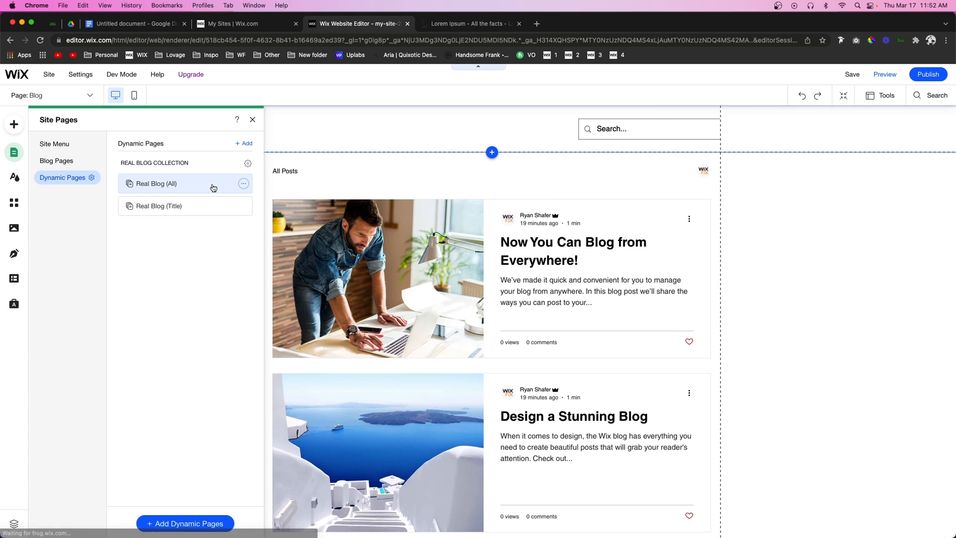
left_click(171, 184)
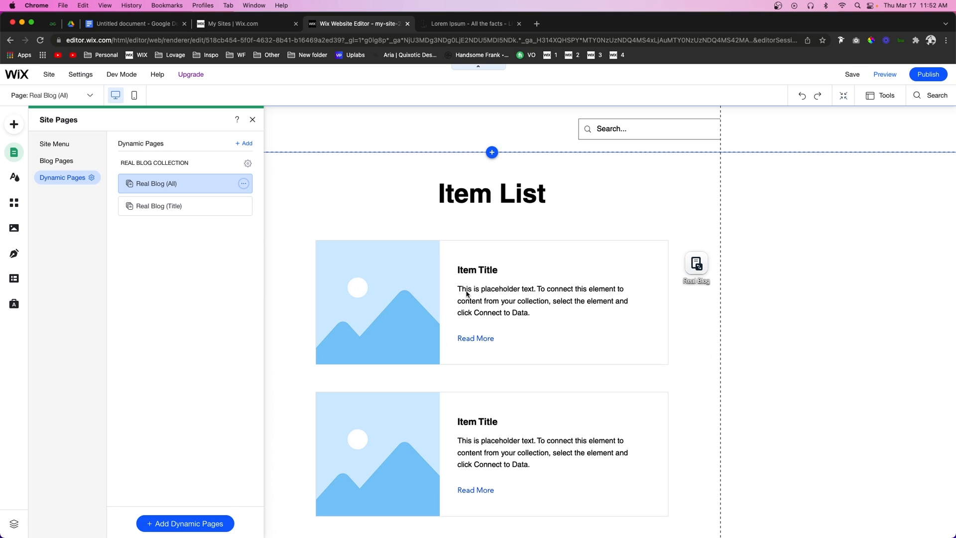
- Shift the title, placeholder paragraph and Read More button slightly down together in the repeater's first item
left_click(498, 299)
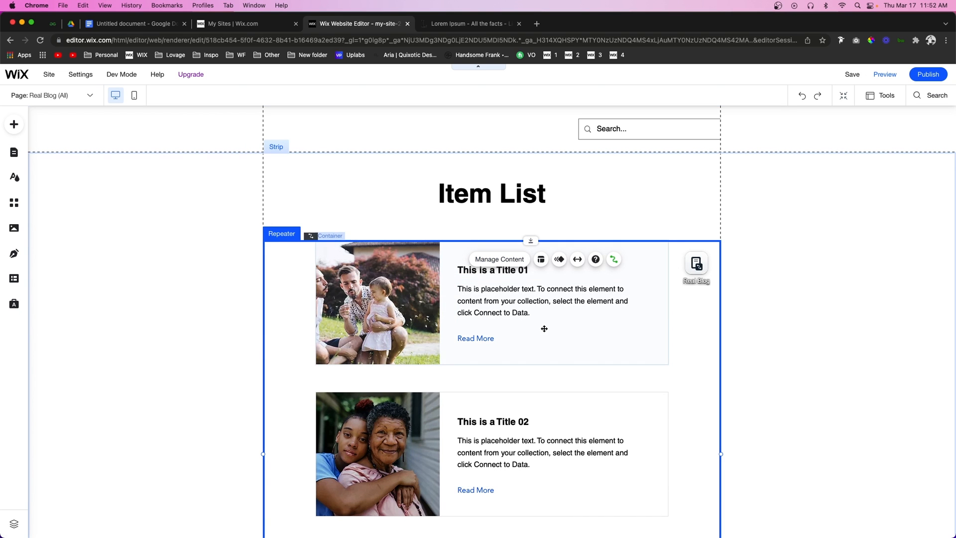
left_click(528, 333)
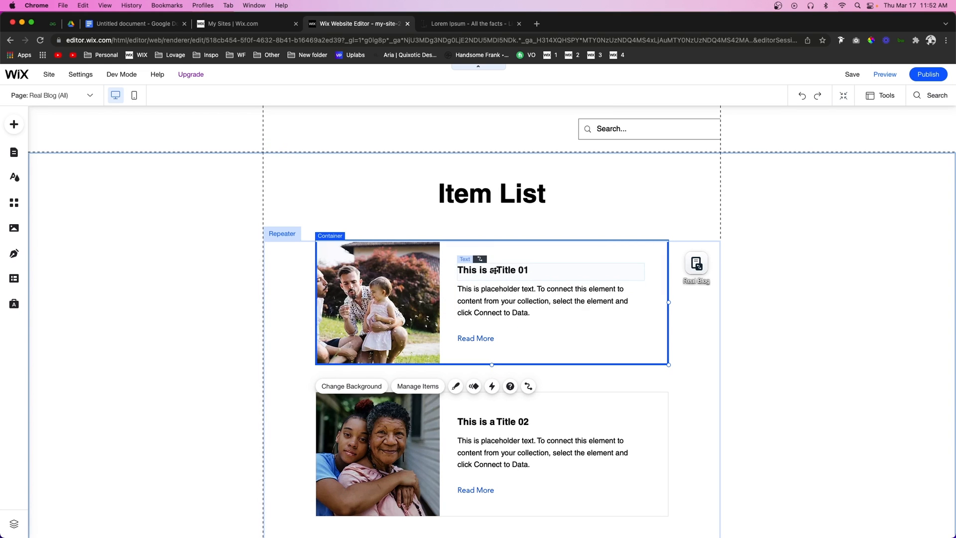
left_click(542, 271)
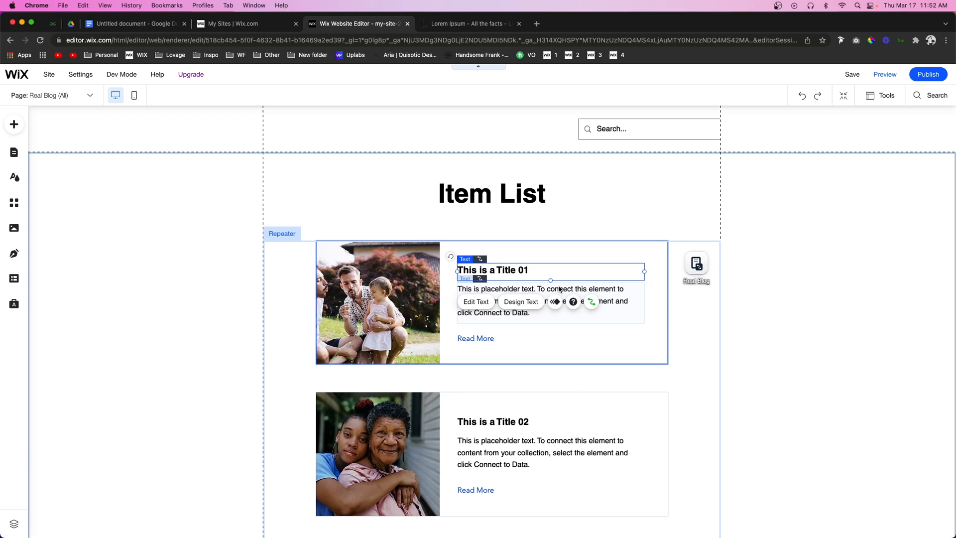
left_click(490, 306, "shift")
left_click(460, 338, "shift")
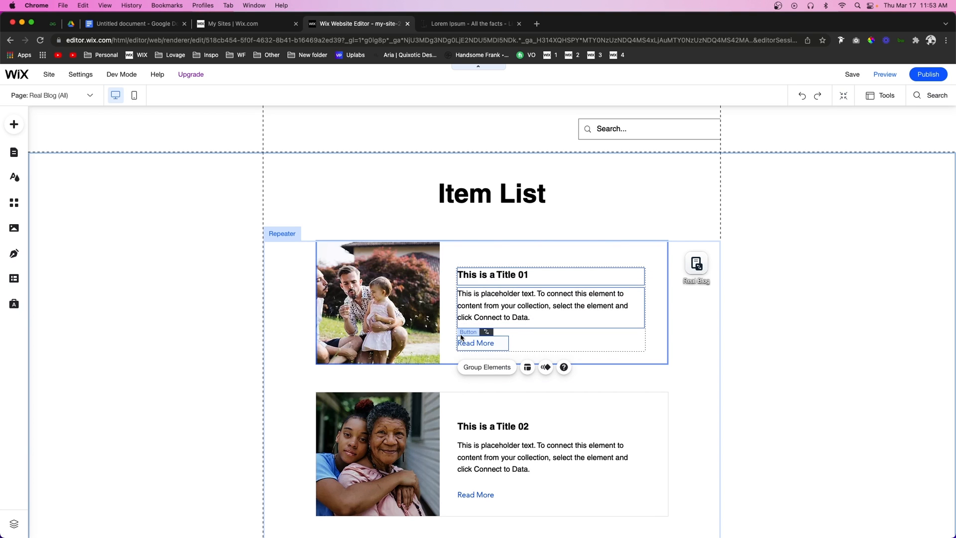
- Add the Wix Fix logo image to the page and place it small above the title in the first repeater item
left_click(14, 125)
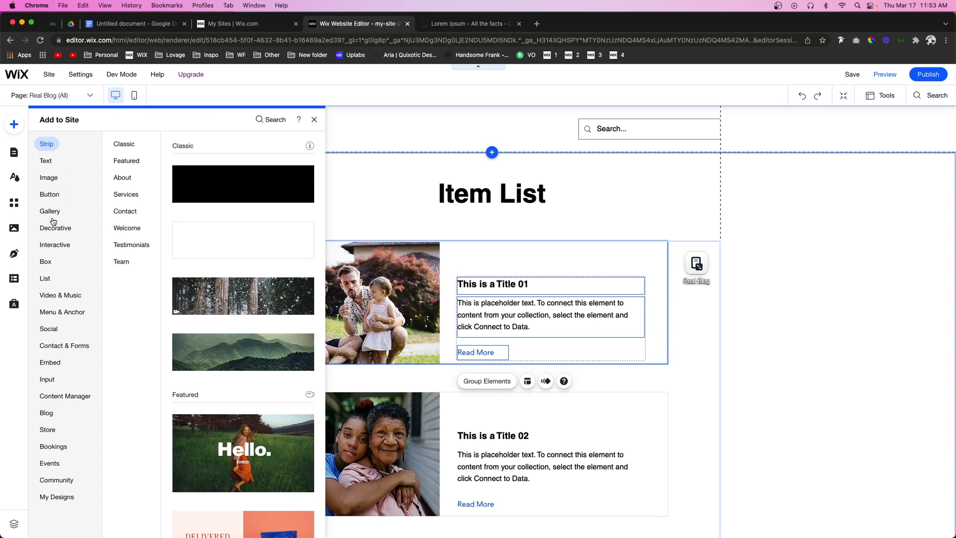
left_click(48, 178)
left_click(244, 178)
key("Escape")
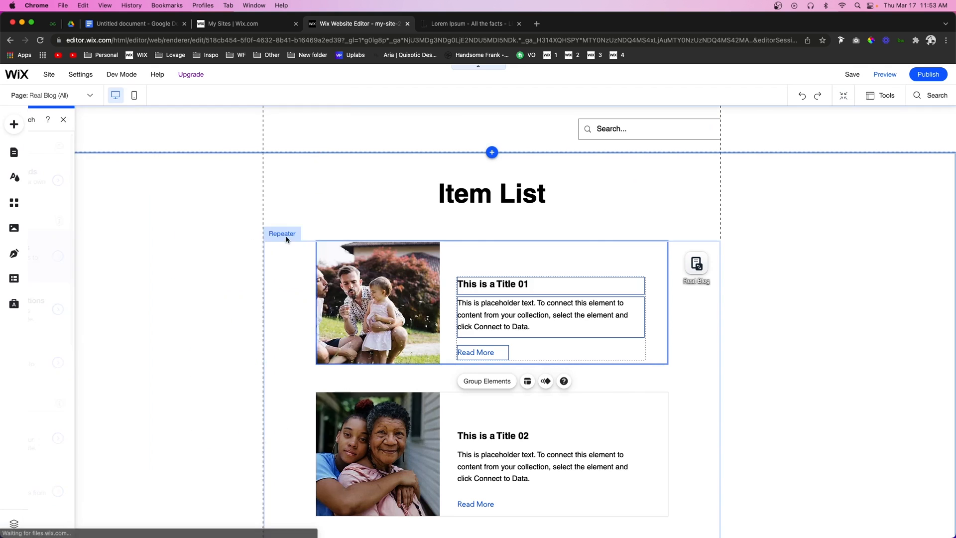
left_click_drag(633, 463, 473, 267)
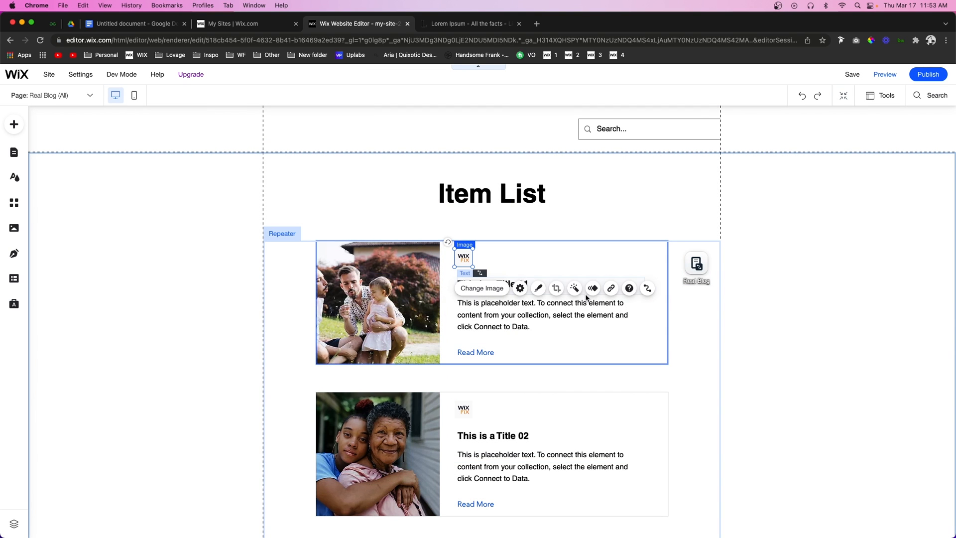
- Apply the borderless circular frame design to the small logo image
left_click(538, 288)
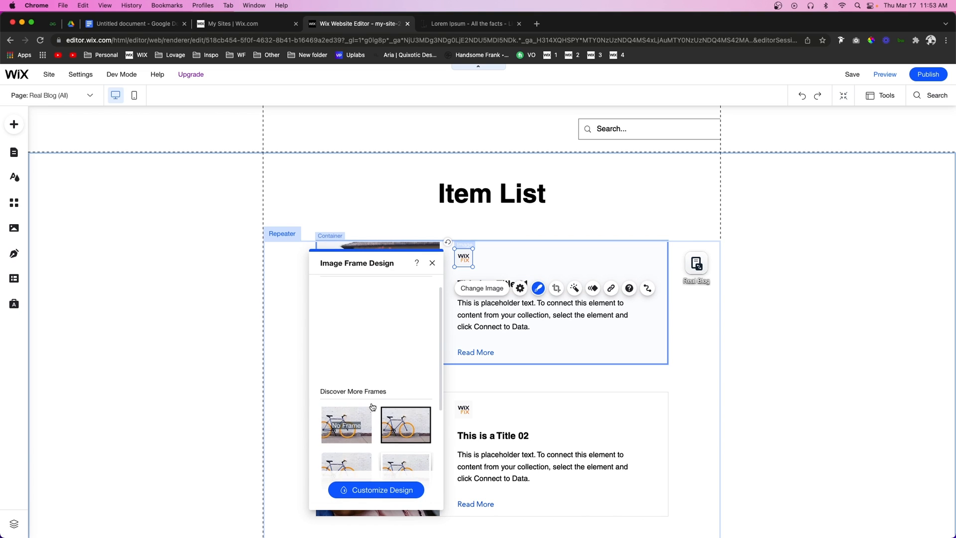
scroll(369, 405, "down", 5)
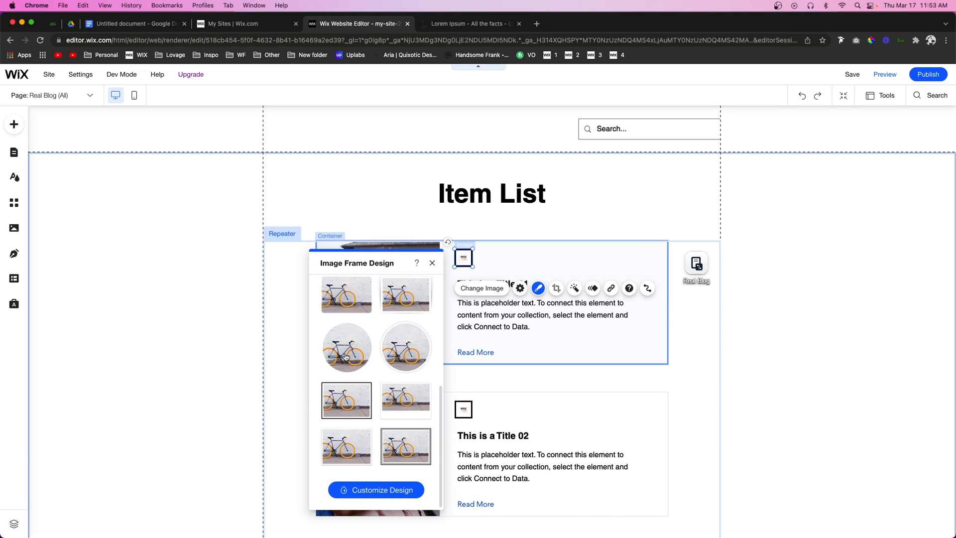
left_click(345, 356)
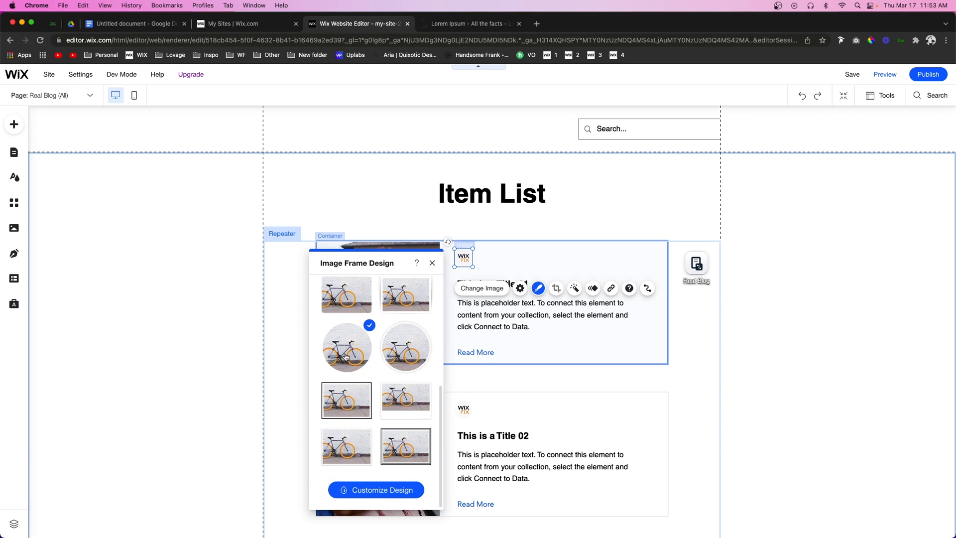
- Connect the small image's source to the author's Image field through the Real Blog dataset
left_click(647, 288)
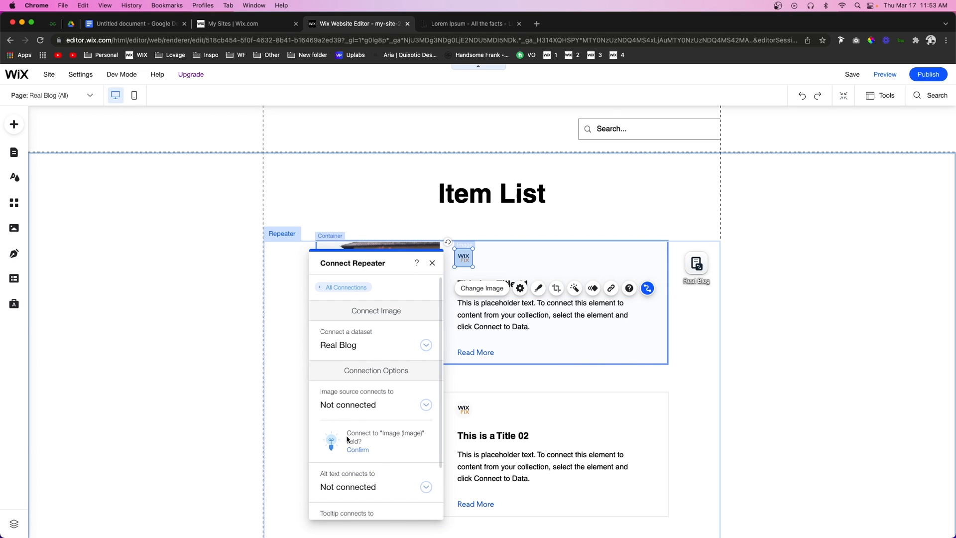
left_click(343, 404)
scroll(370, 454, "down", 1)
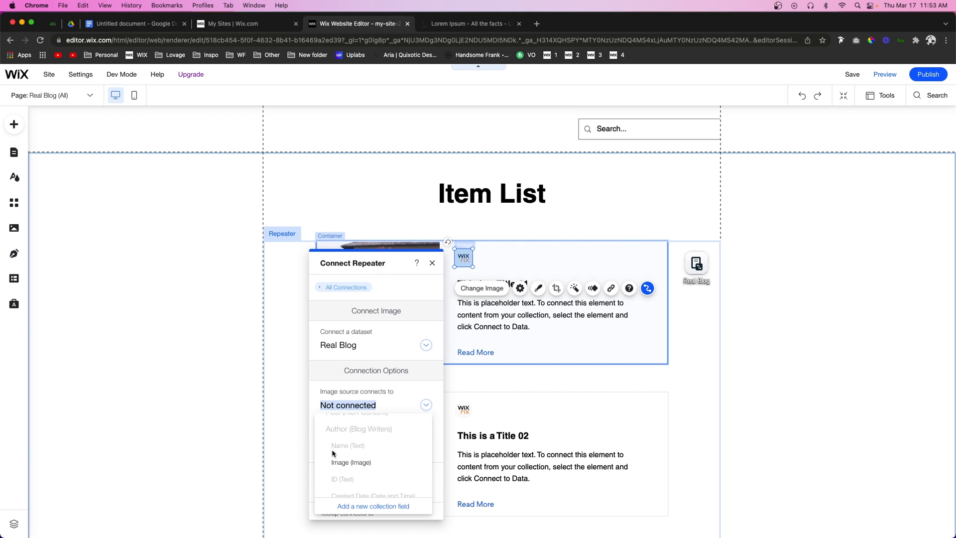
left_click(343, 463)
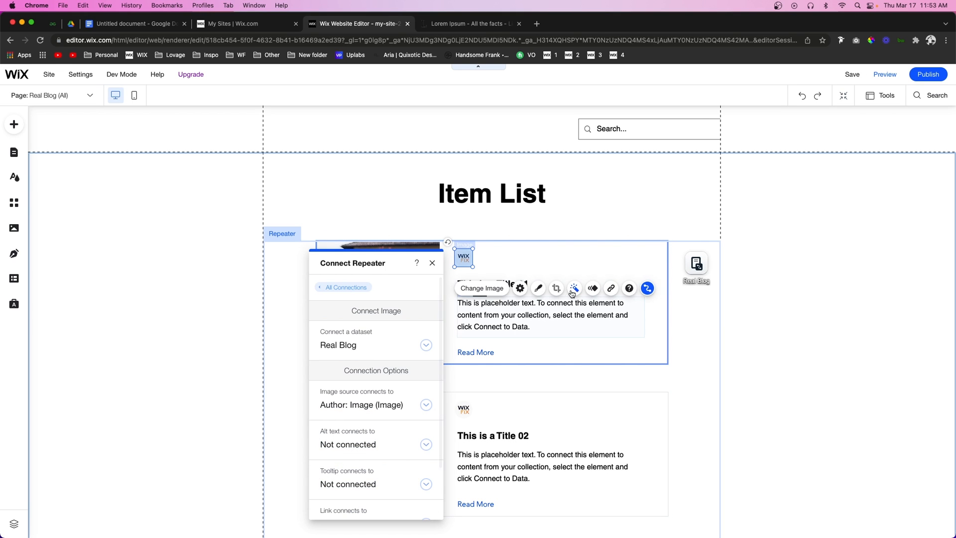
left_click(572, 309)
- Add a paragraph text reading Author Name, reduce its font size, and place it beside the small author image in the repeater
left_click(14, 124)
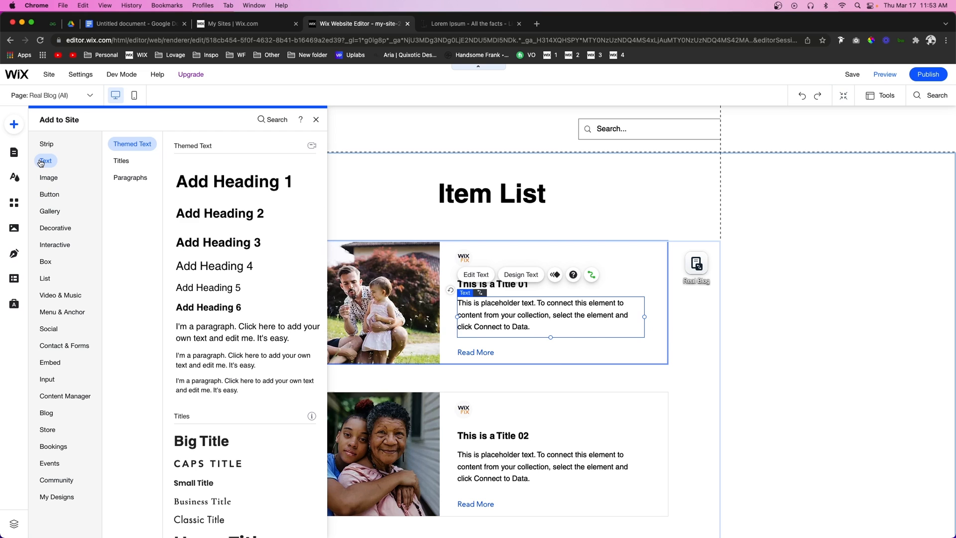
left_click_drag(208, 337, 805, 351)
double_click(826, 353)
type("Author Name")
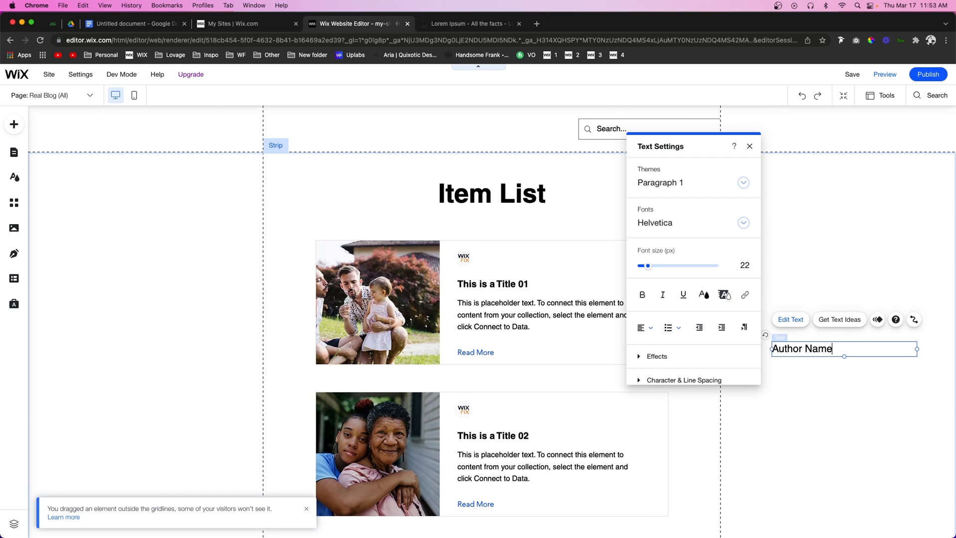
key("super+a")
left_click(752, 269)
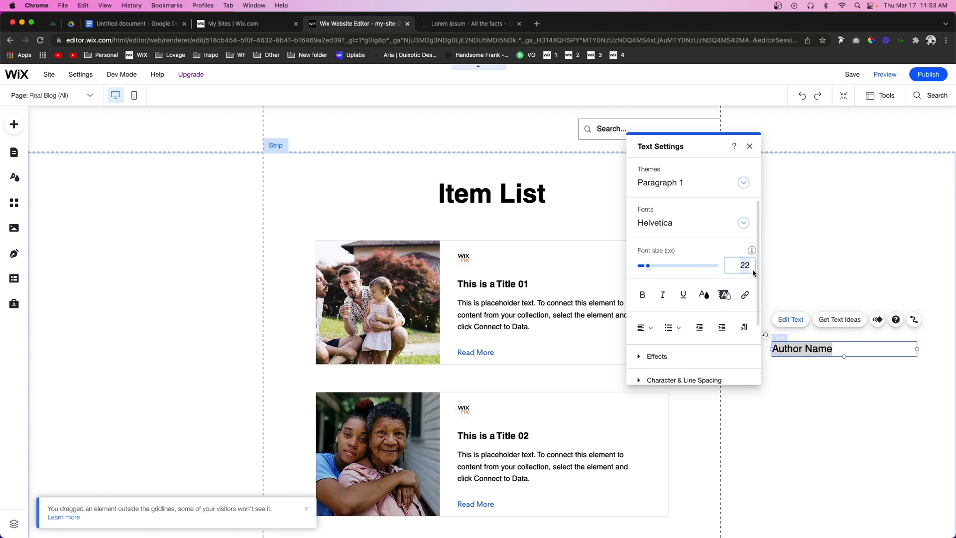
key("Return")
left_click(815, 386)
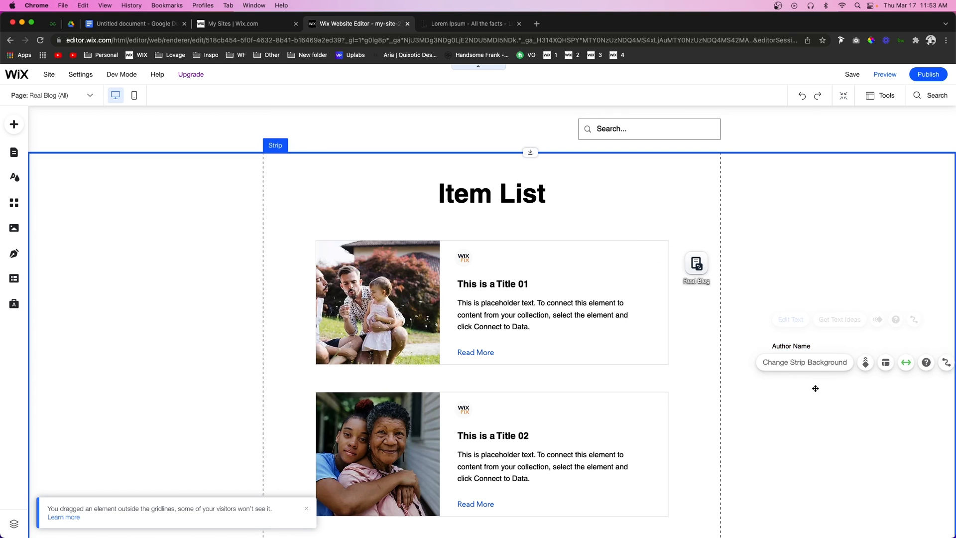
left_click_drag(789, 350, 496, 256)
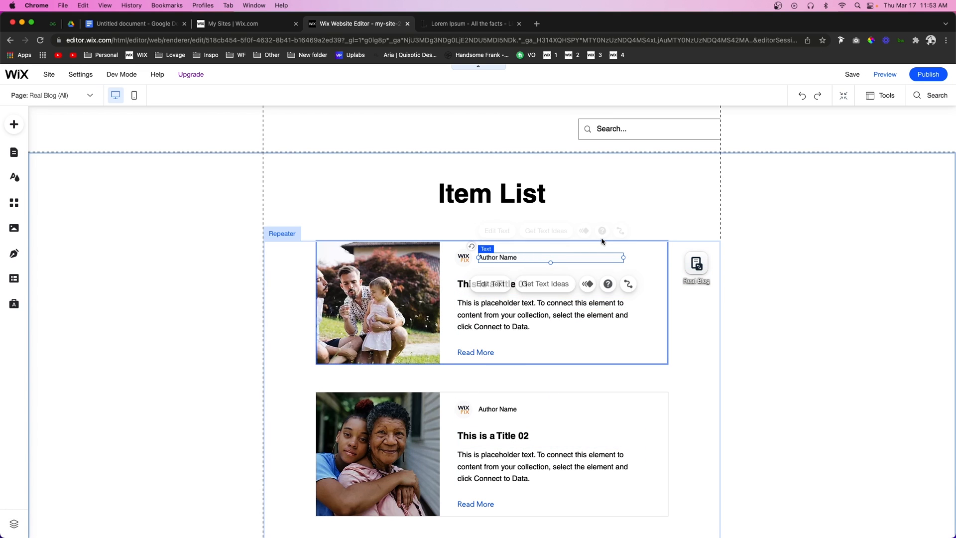
- Connect the Author Name text to the author's Name field through the Real Blog dataset
left_click(620, 284)
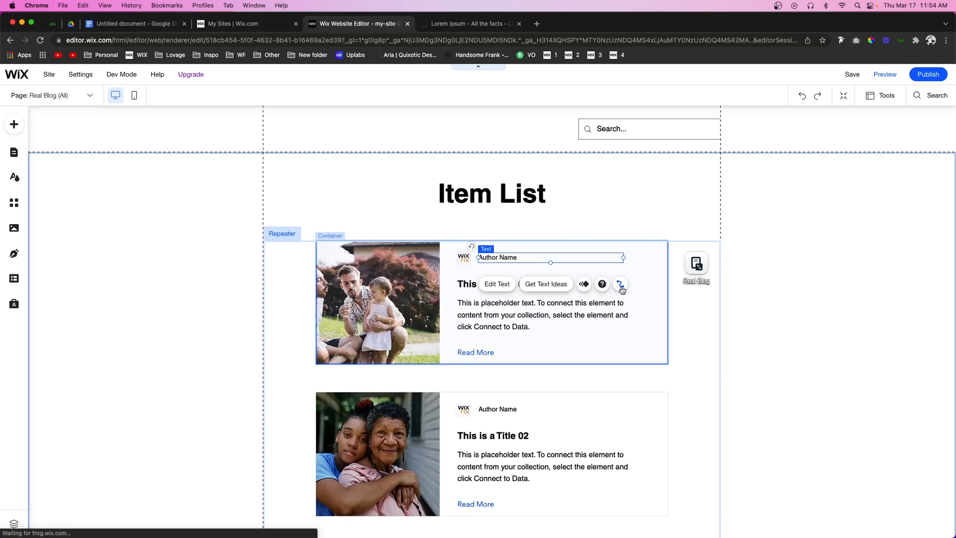
left_click(387, 409)
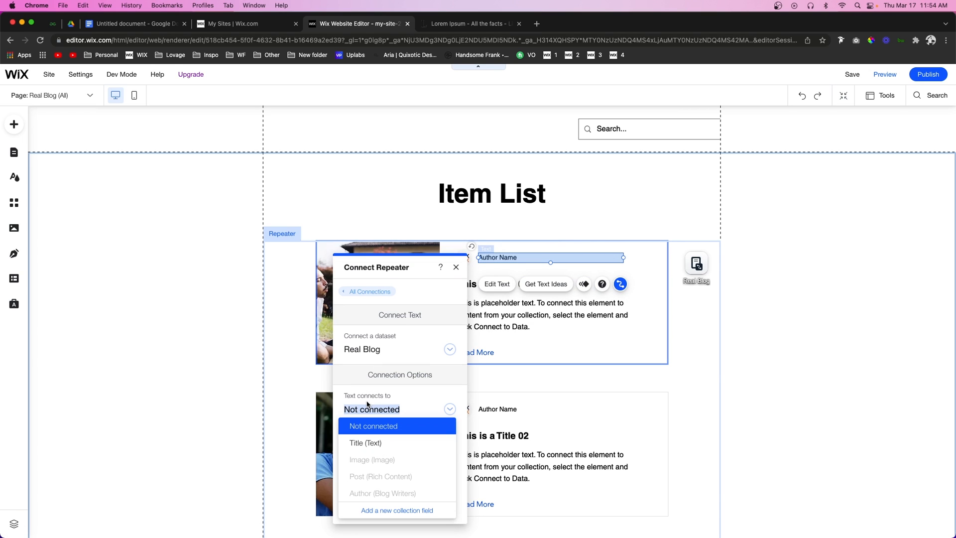
scroll(401, 459, "down", 3)
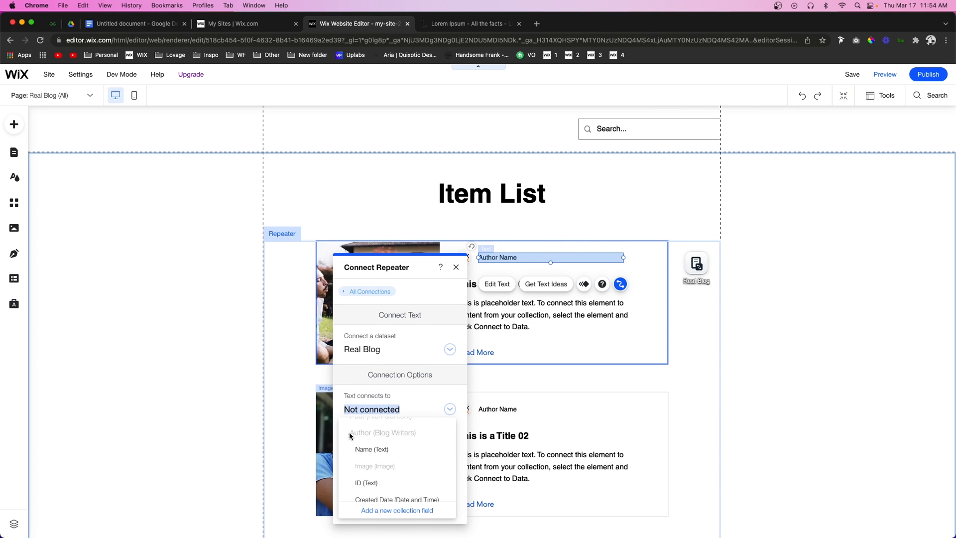
left_click(373, 450)
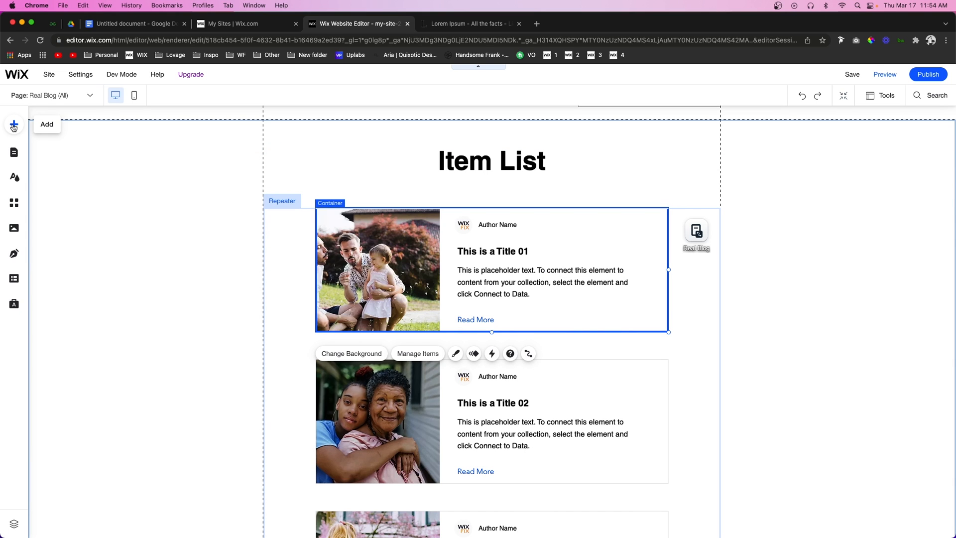
- Look through the preset list and repeater designs available for adding to the page
left_click(14, 126)
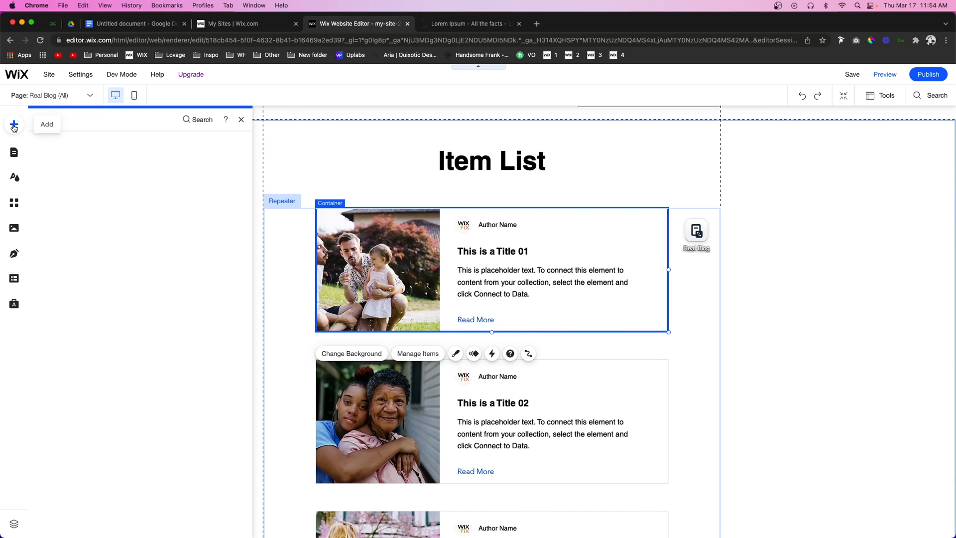
mouse_move(45, 278)
scroll(230, 228, "down", 5)
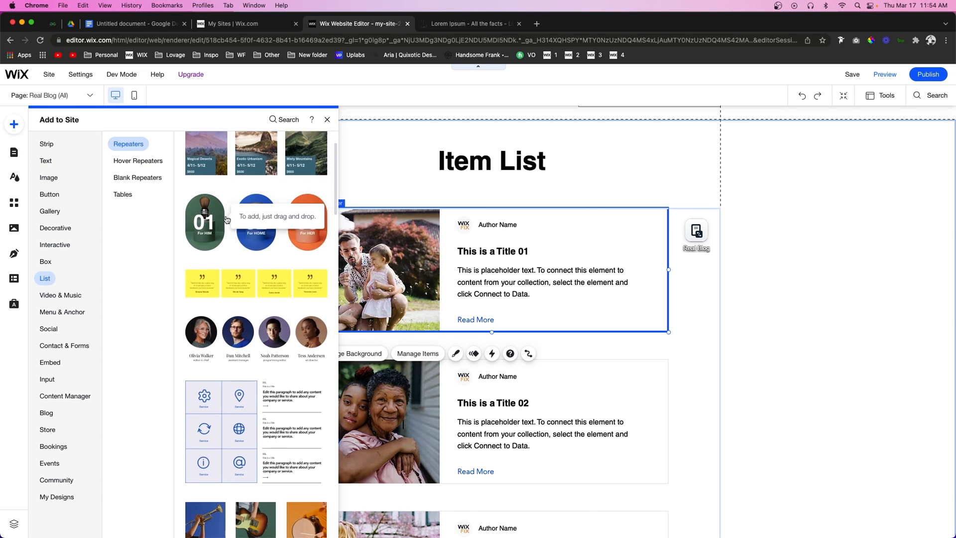
scroll(277, 368, "down", 4)
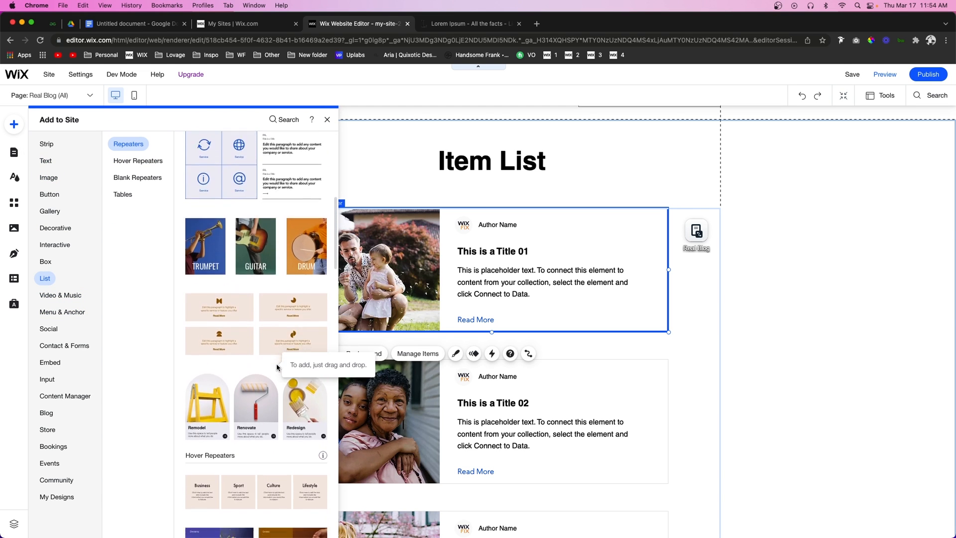
scroll(277, 367, "up", 6)
scroll(277, 368, "up", 3)
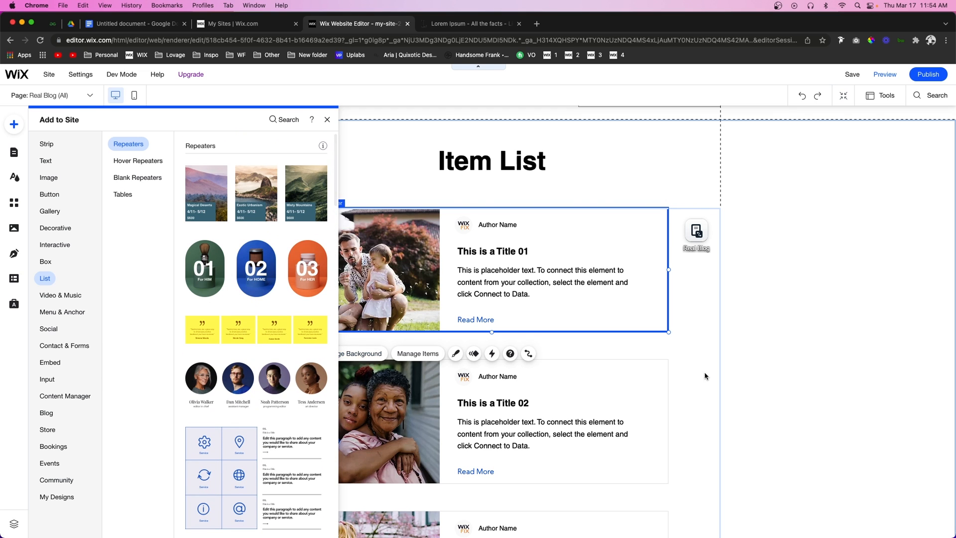
- Close the element library and open the Real Blog (Title) dynamic page for editing
left_click(798, 336)
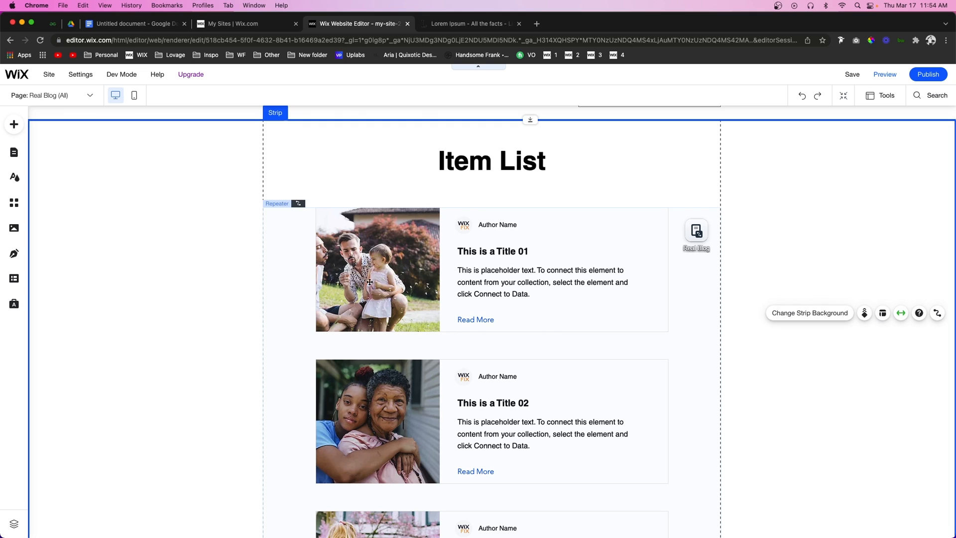
left_click(52, 101)
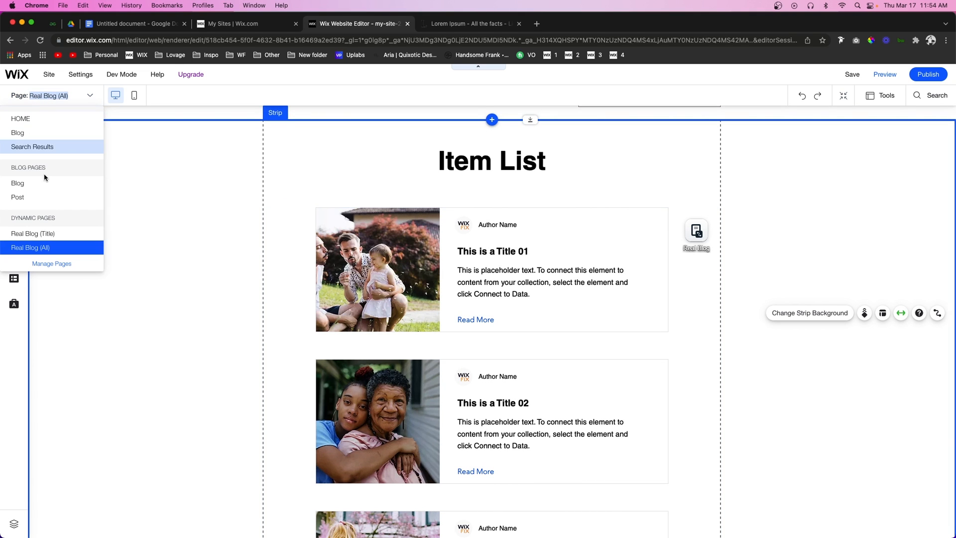
left_click(56, 238)
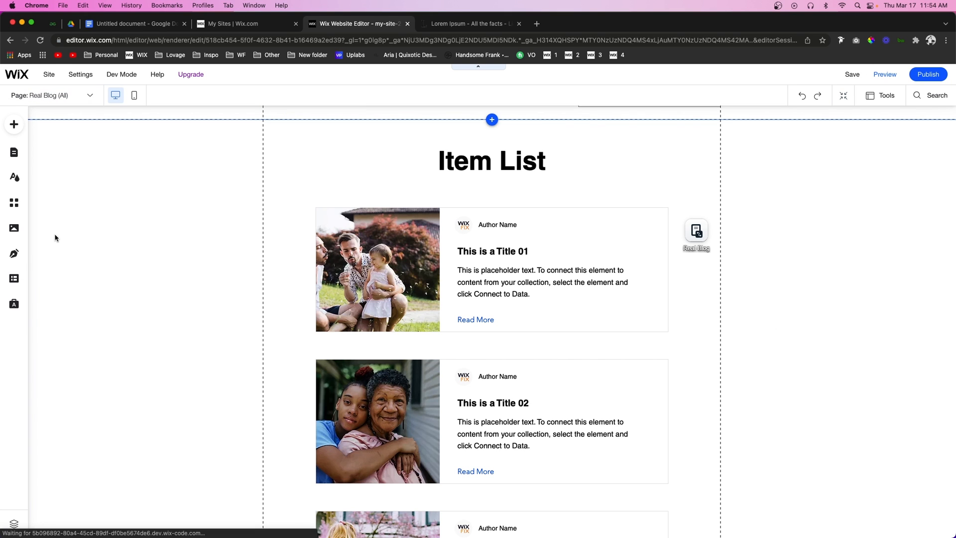
- Delete the connected paragraph, the large image and the body text from below the title on the Real Blog (Title) page
scroll(663, 270, "down", 2)
scroll(662, 269, "up", 2)
left_click(414, 243)
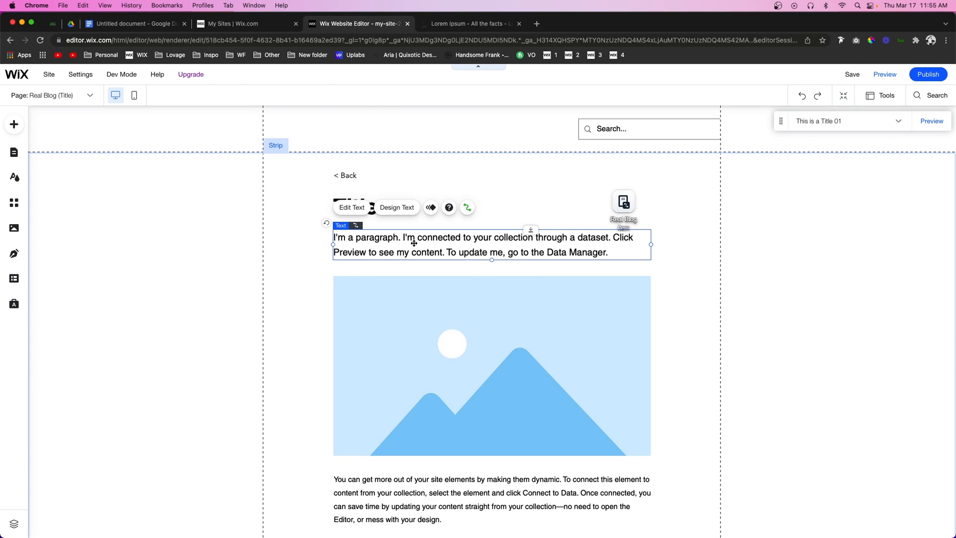
key("Delete")
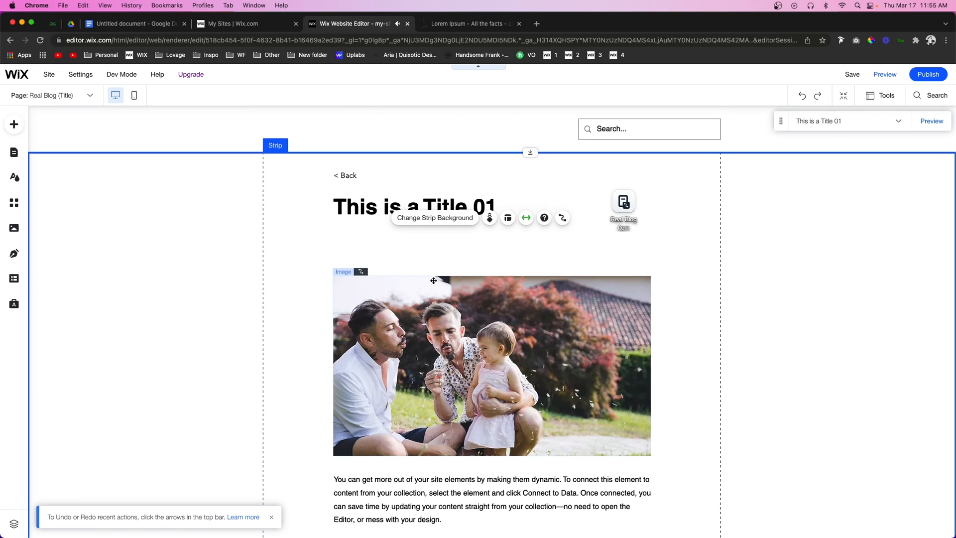
left_click(430, 301)
key("Delete")
scroll(405, 427, "down", 2)
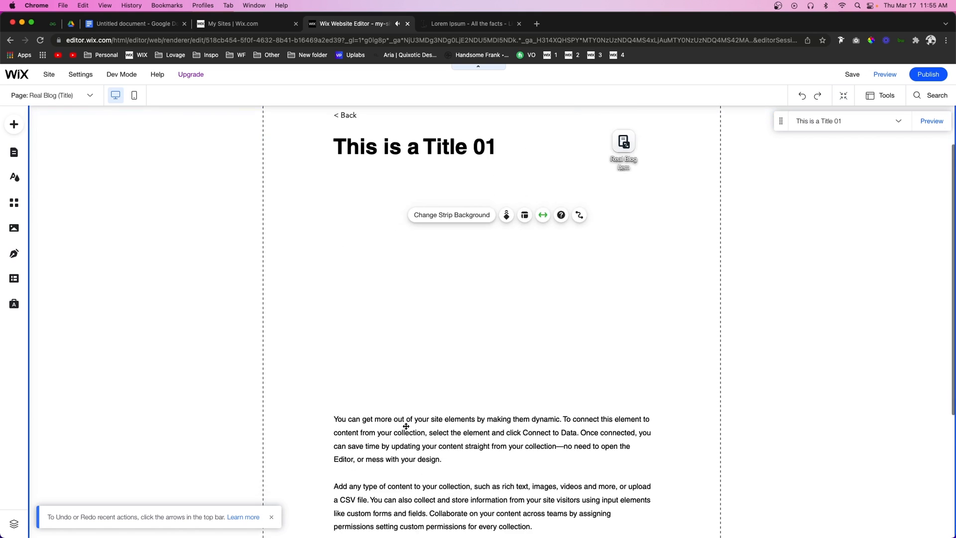
left_click(385, 407)
key("Delete")
scroll(384, 405, "up", 4)
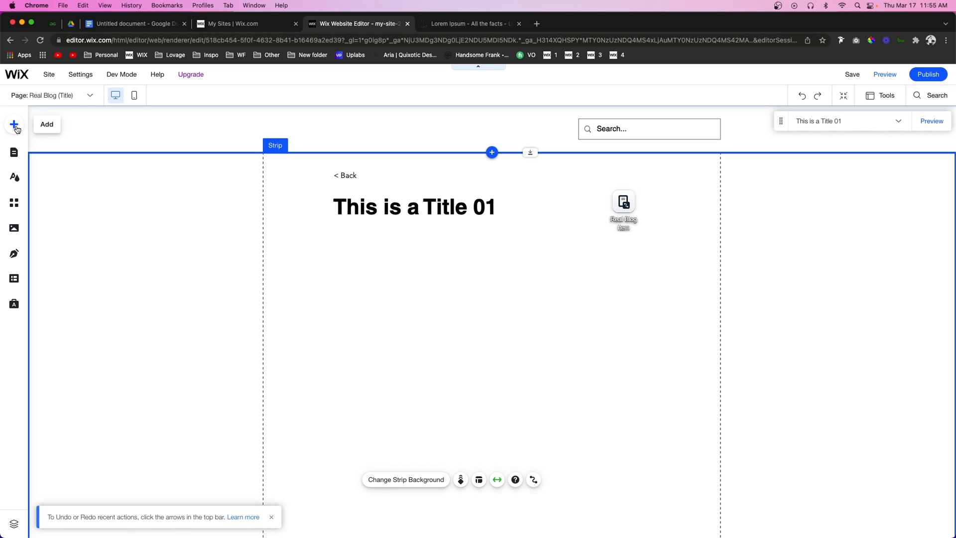
- Add a Rich Content element from the Content Manager elements and place it across the page below the title
left_click(14, 278)
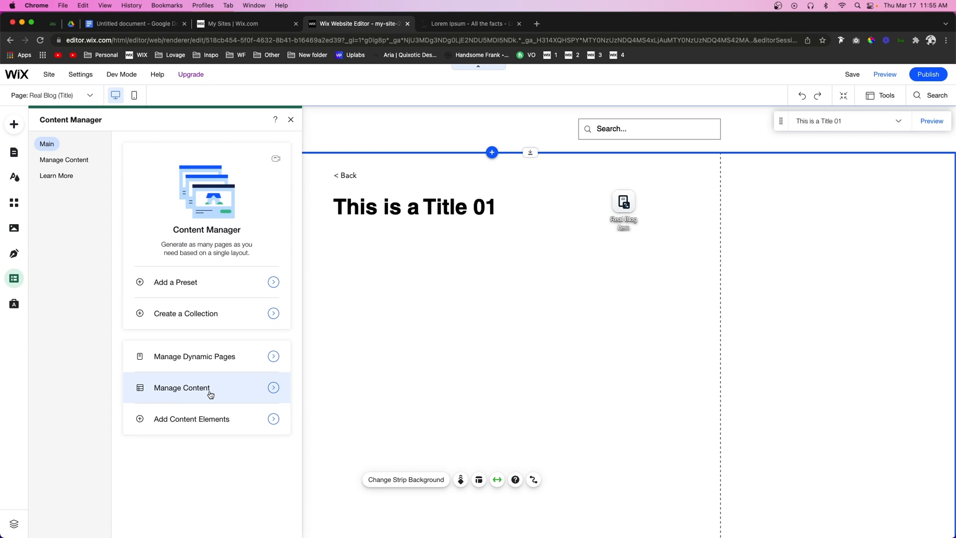
left_click(192, 420)
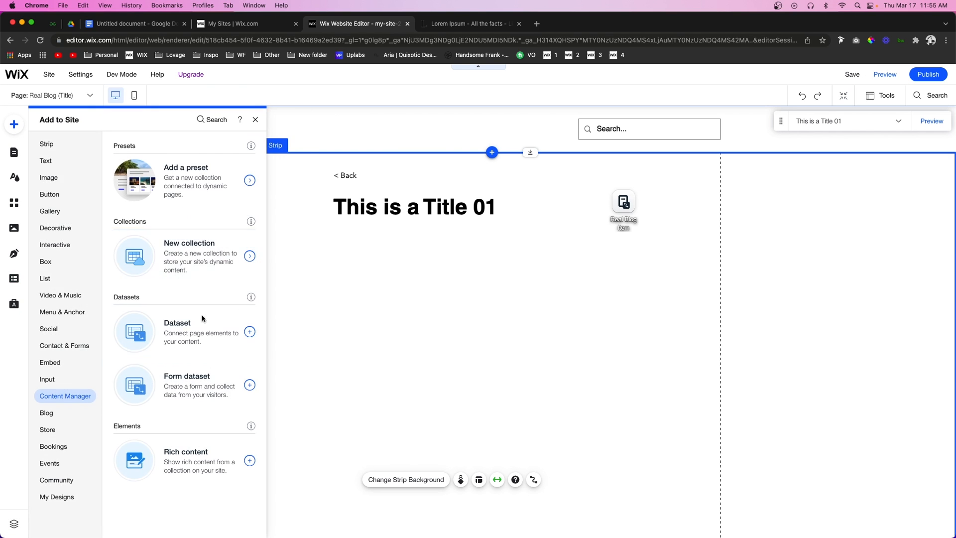
left_click(178, 468)
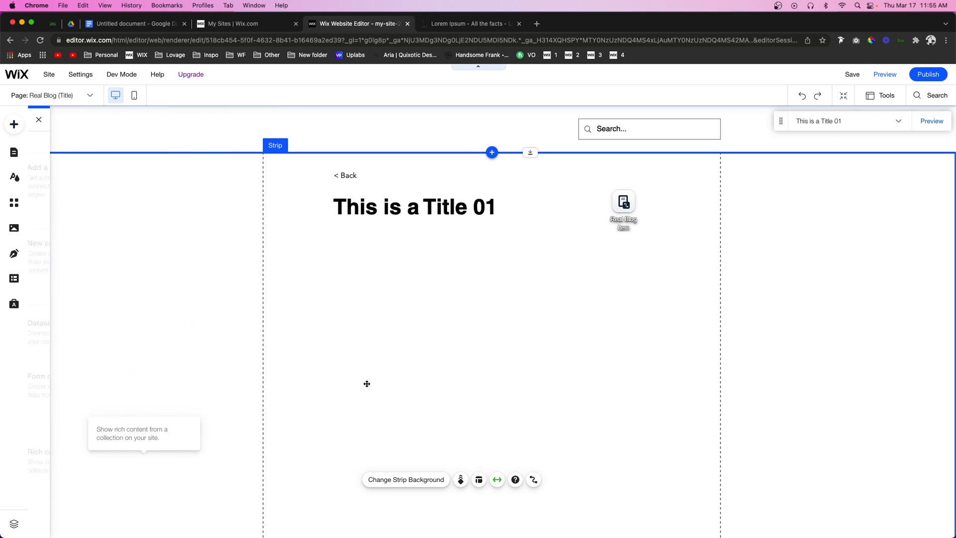
left_click(416, 285)
left_click_drag(417, 286, 386, 275)
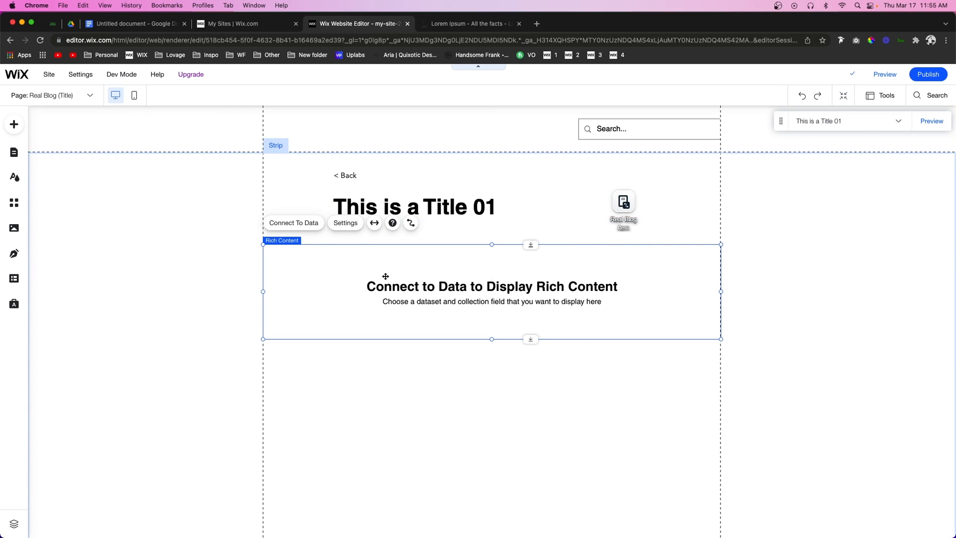
- Connect the rich content element to the Post (Rich Content) field through the Real Blog Item dataset
left_click(411, 223)
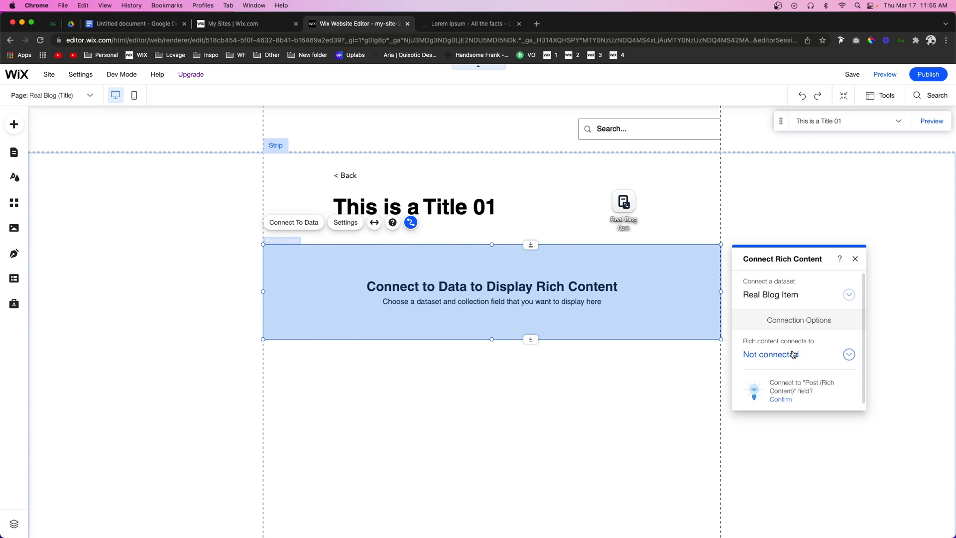
left_click(794, 354)
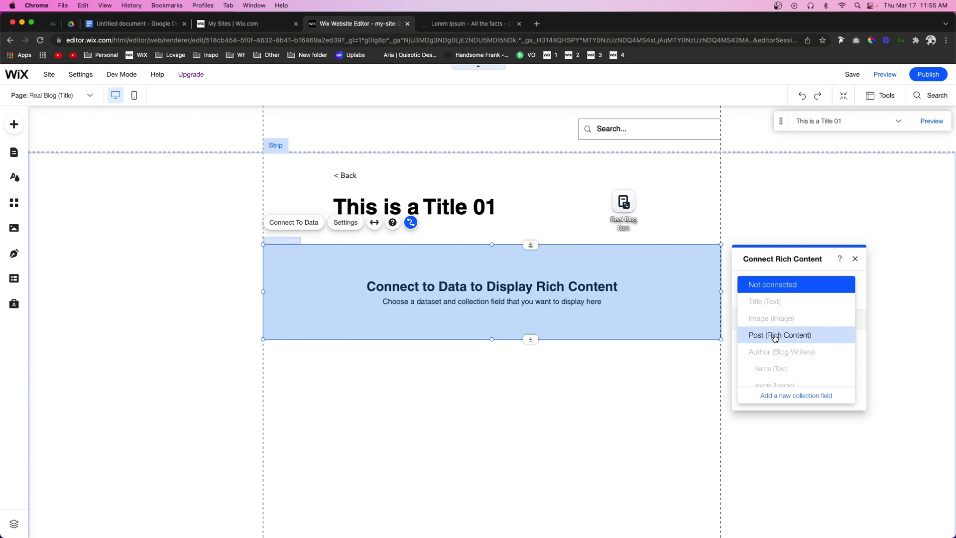
left_click(780, 335)
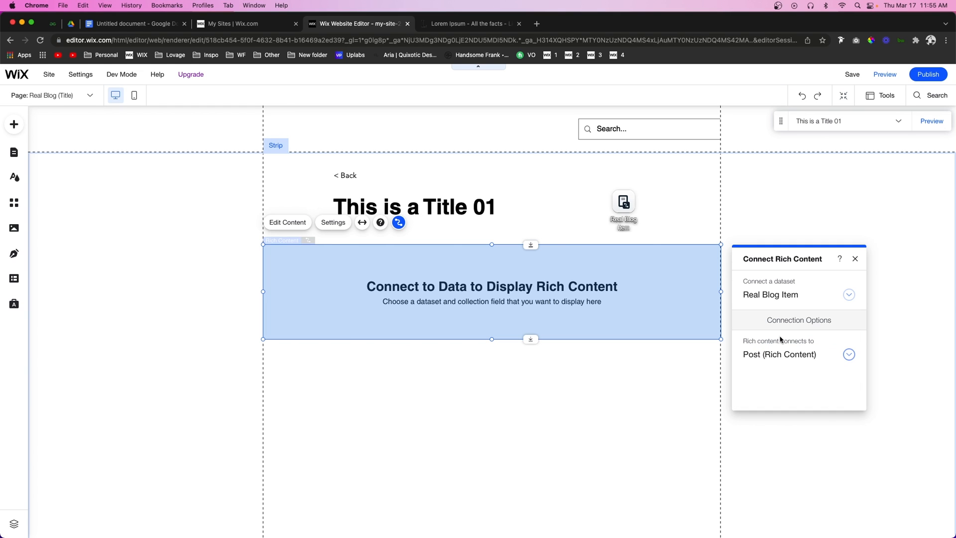
left_click(661, 392)
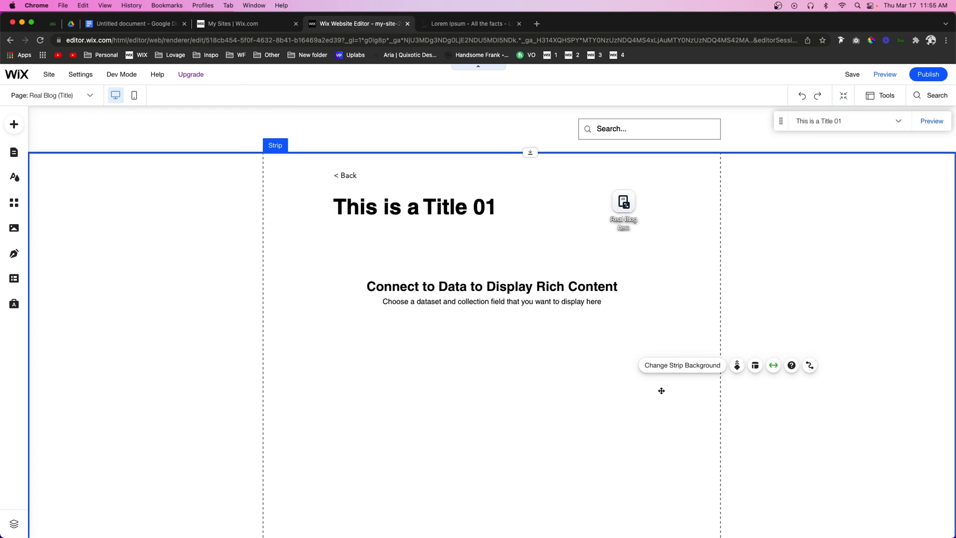
- Switch the displayed collection item to This is a Title 03
left_click(480, 291)
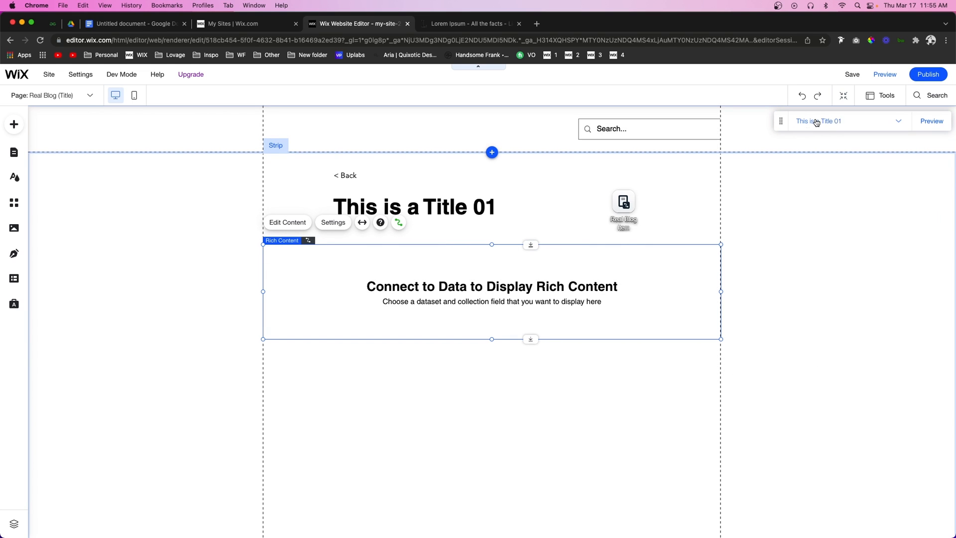
left_click(850, 126)
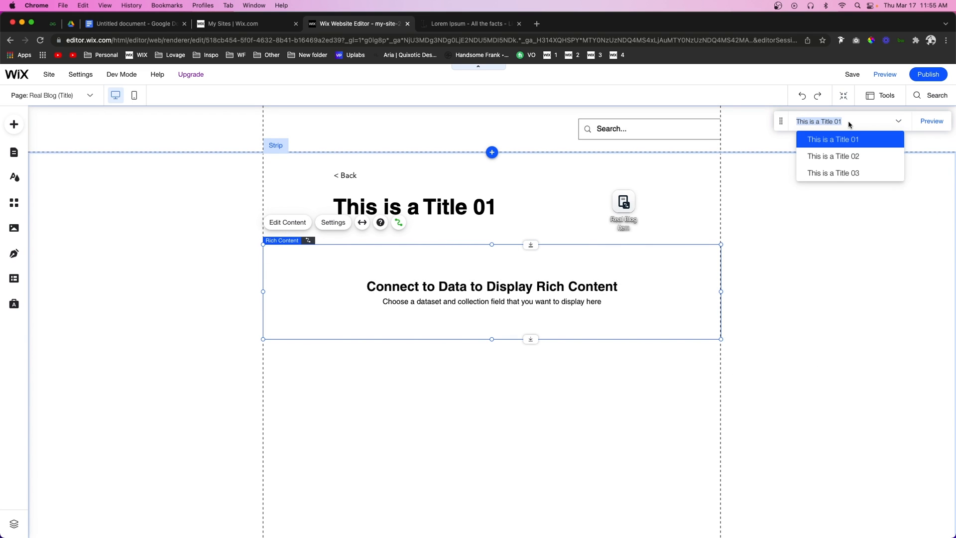
left_click(844, 173)
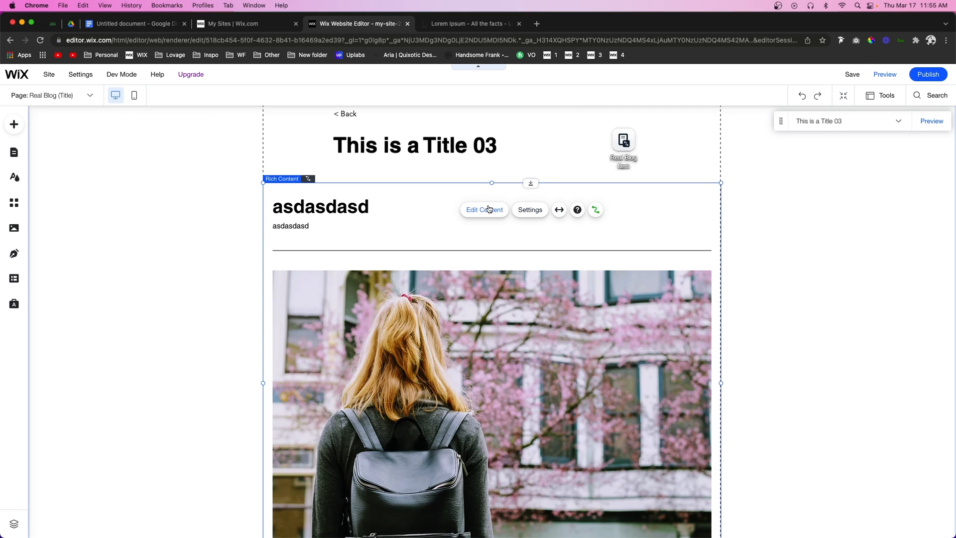
- Look over the design options in the rich content element's settings
left_click(530, 216)
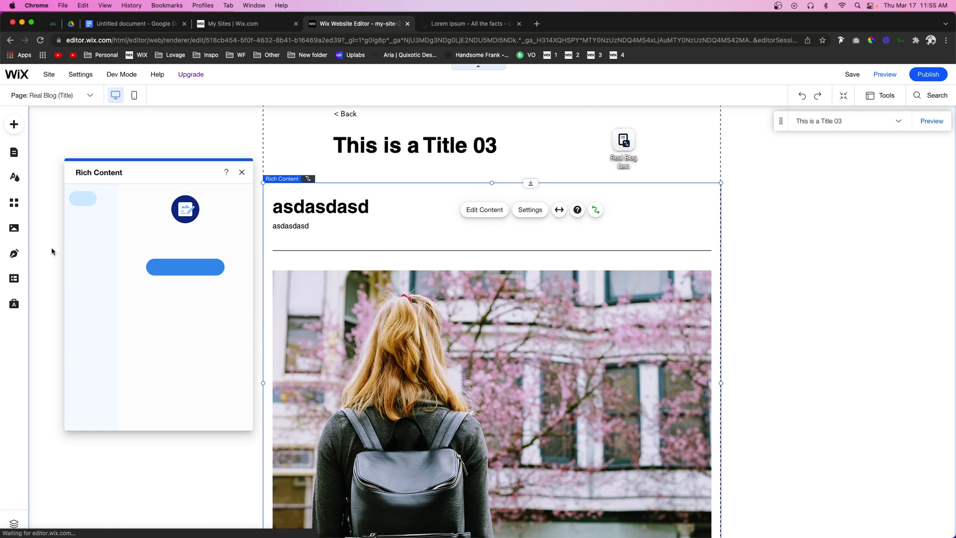
left_click(84, 217)
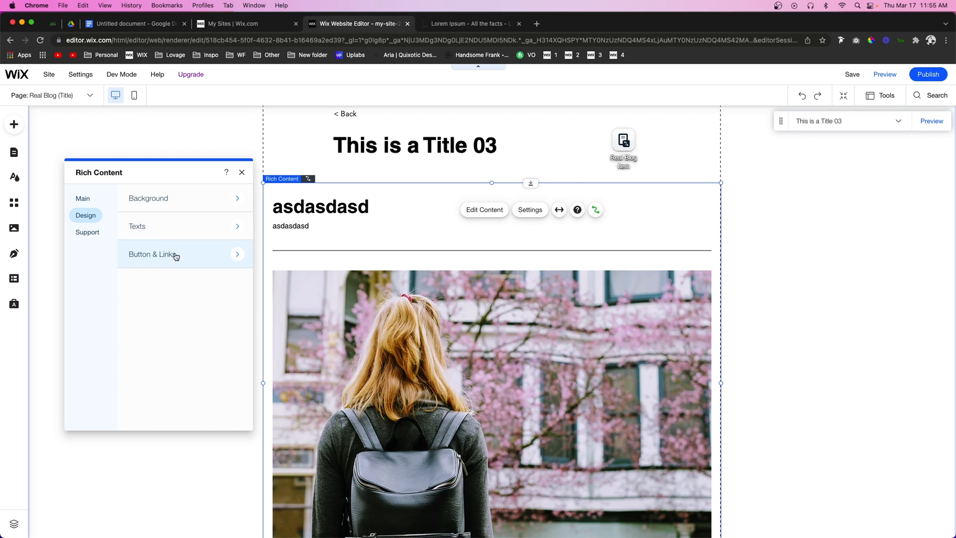
left_click(242, 172)
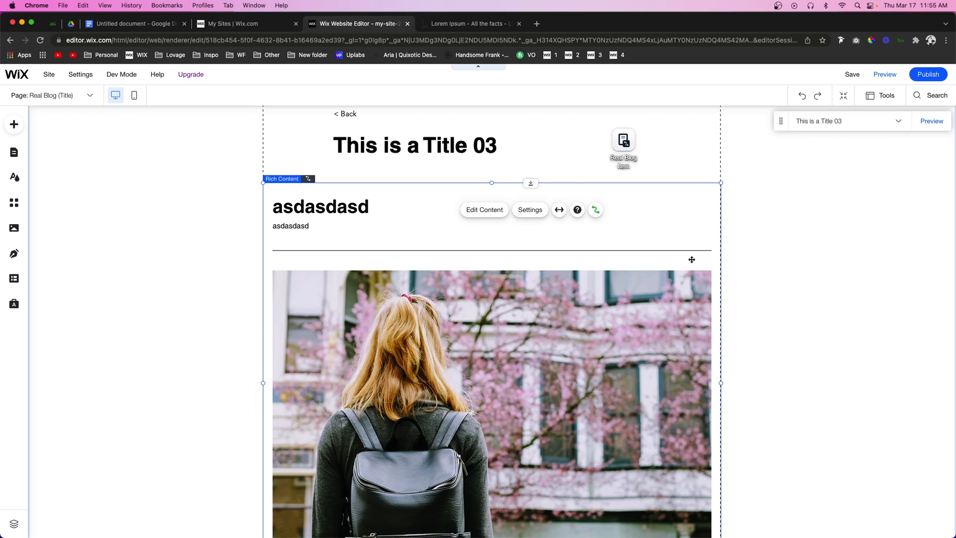
- Try stretching the rich content element to full width with 105 px margins
left_click(559, 210)
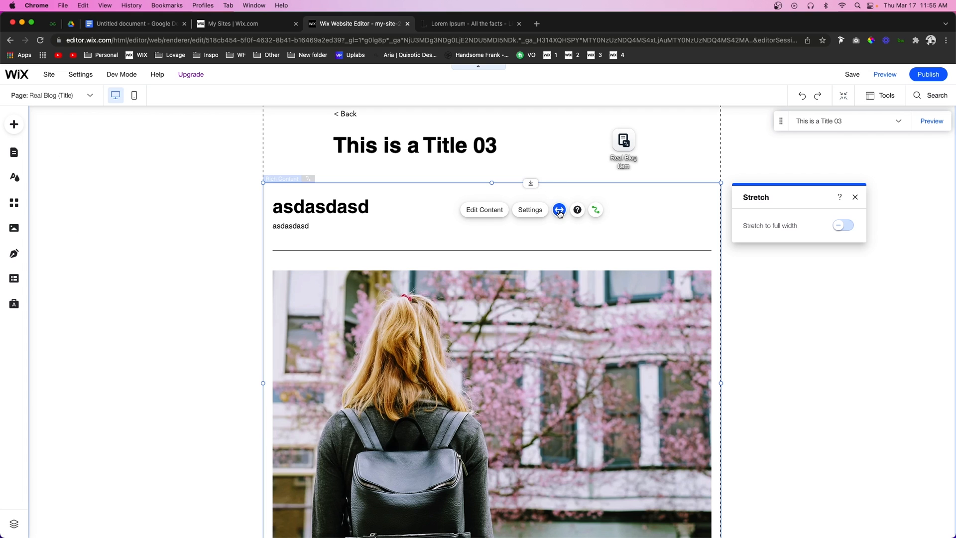
left_click(848, 225)
left_click_drag(747, 273, 785, 276)
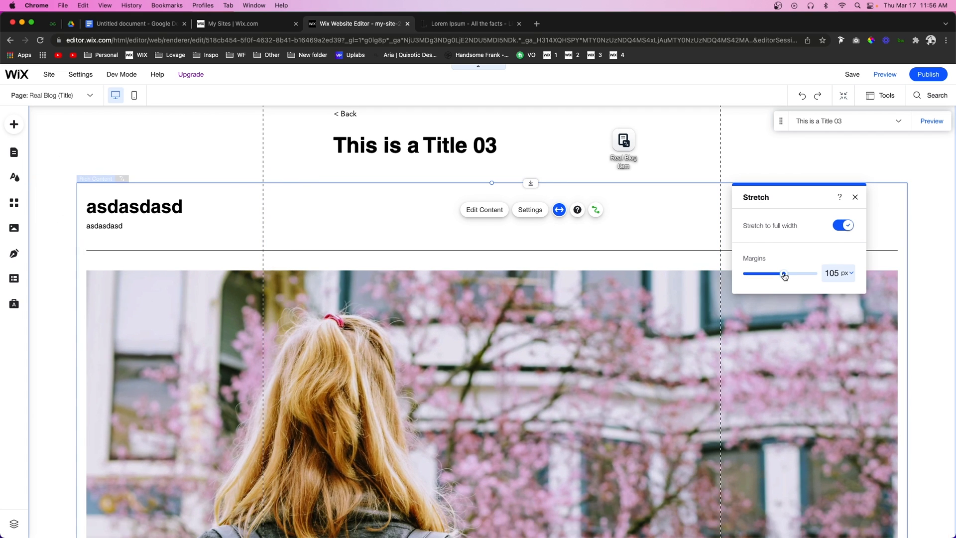
left_click(842, 225)
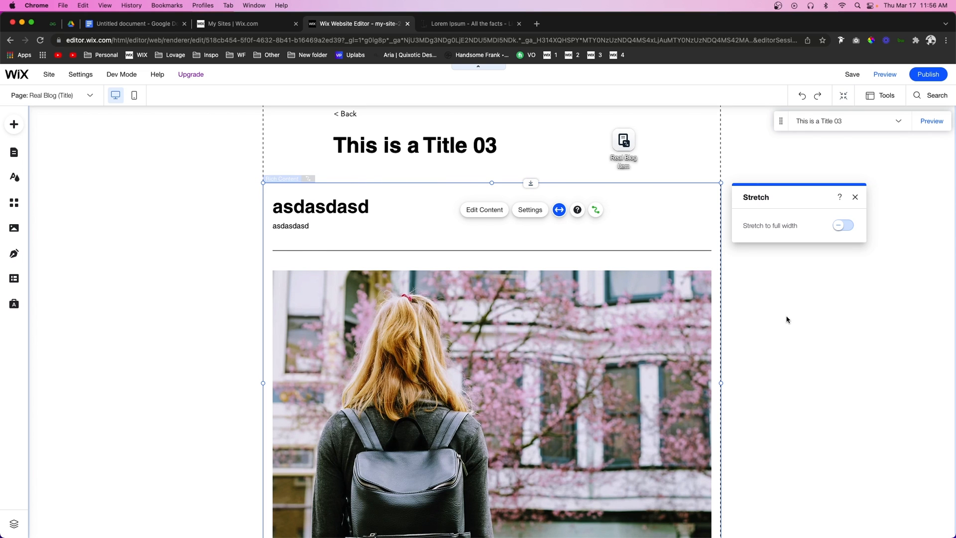
left_click(786, 317)
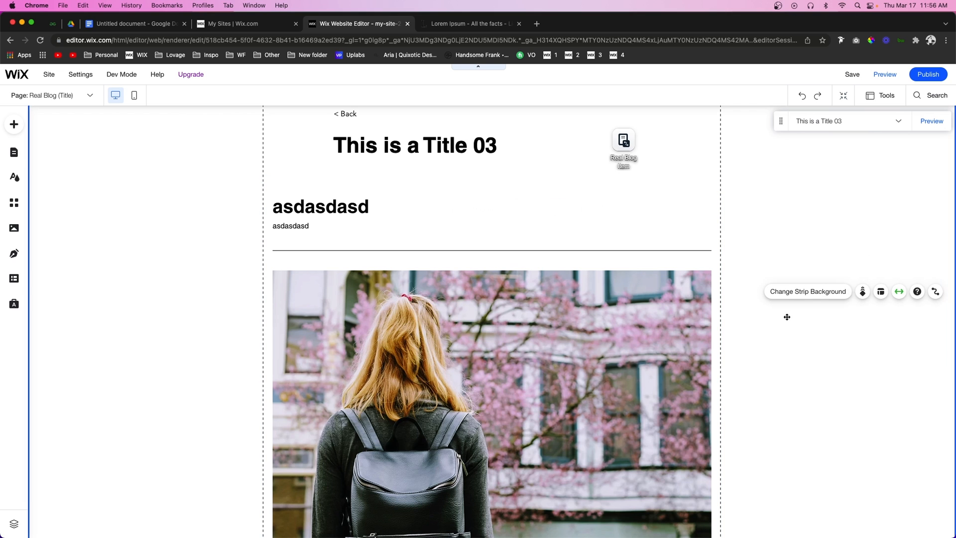
- Add a second column to the strip and delete the duplicated rich content, title and Back link from it
left_click(880, 294)
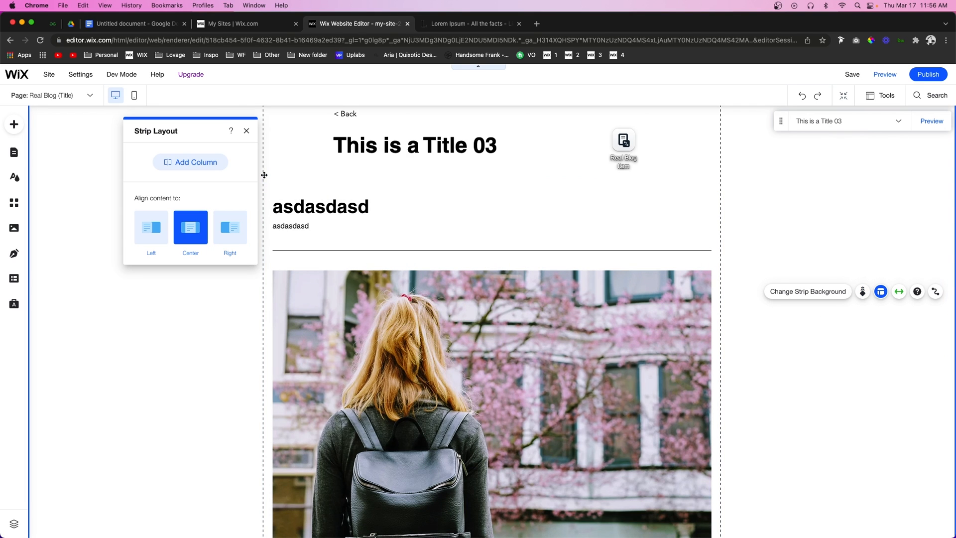
left_click(197, 164)
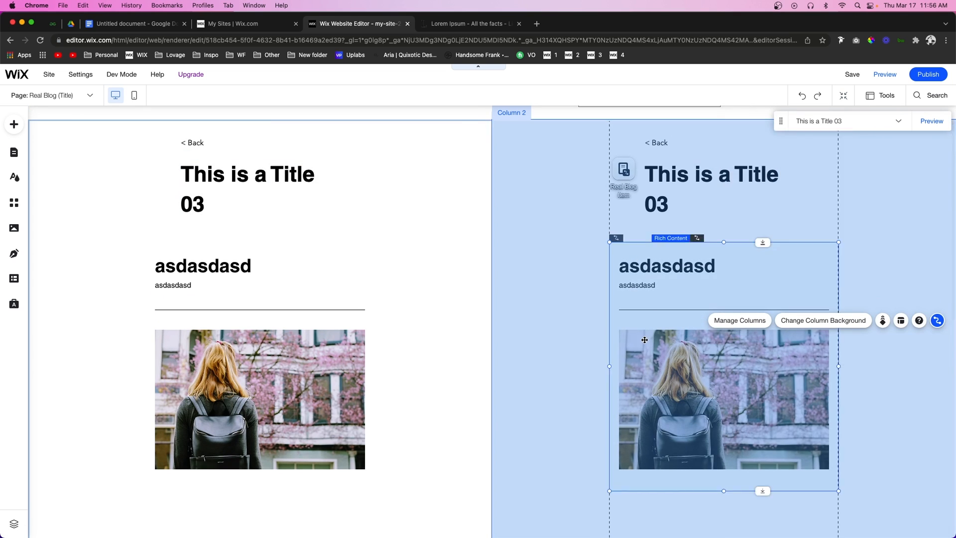
left_click(645, 339)
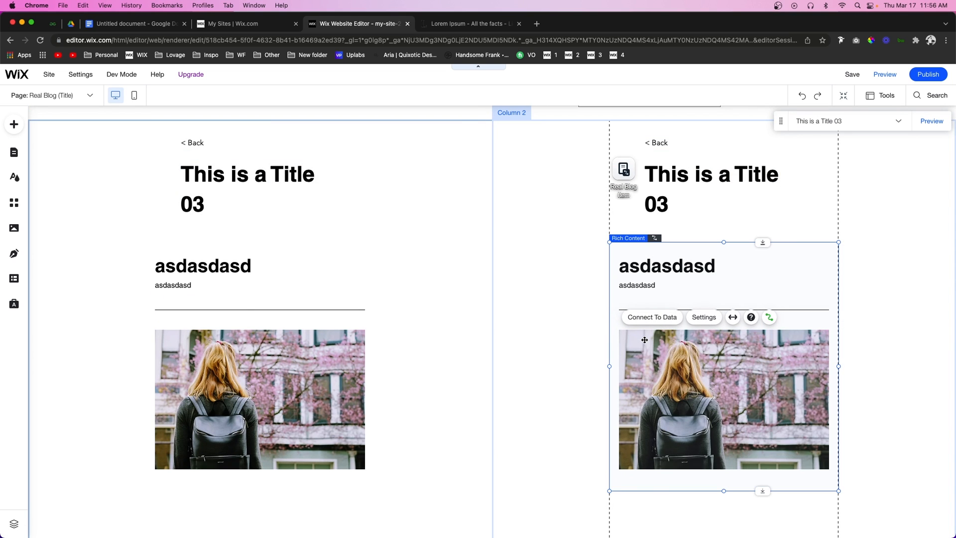
key("Delete")
left_click(666, 180)
key("Delete")
left_click(661, 145)
key("Delete")
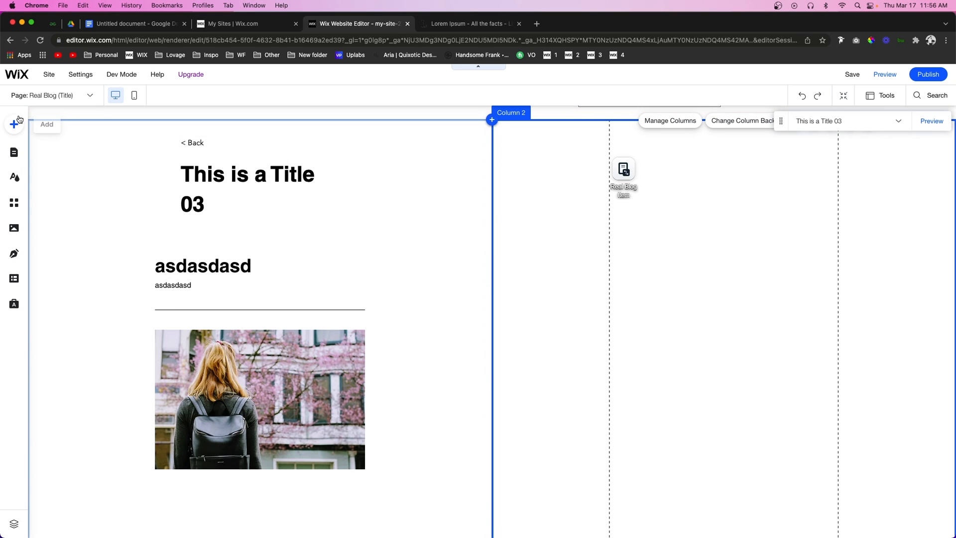
- Search the Wix App Market for google and add the Google AdSense app to the site
left_click(12, 207)
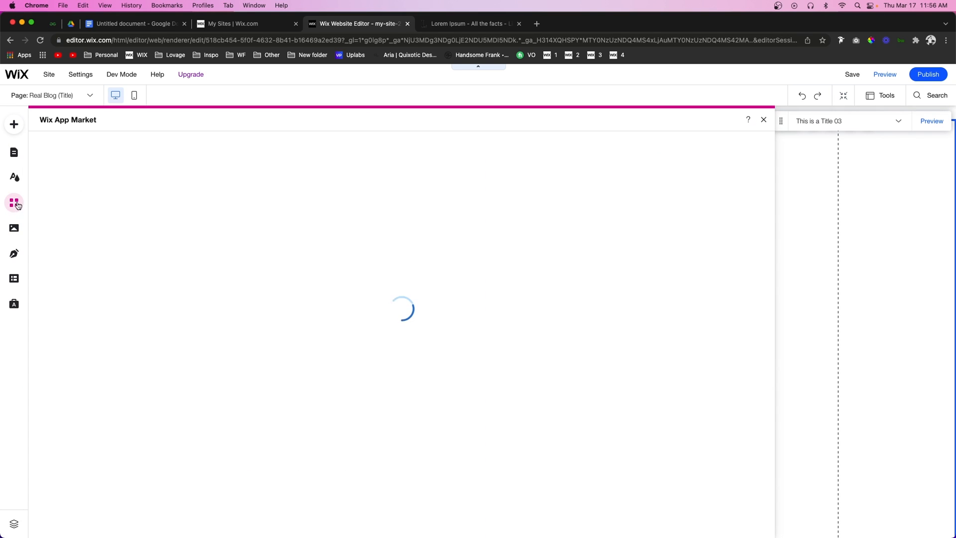
left_click(80, 146)
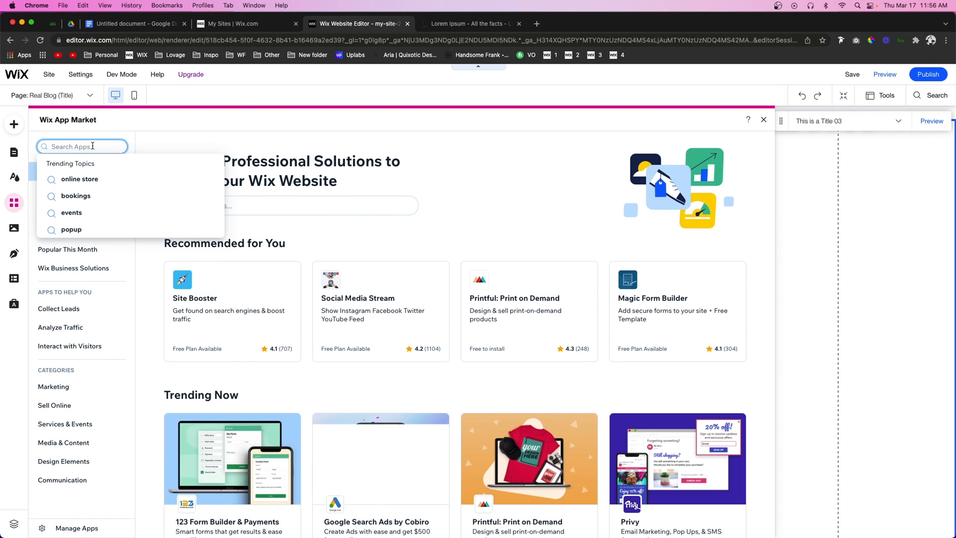
type("google")
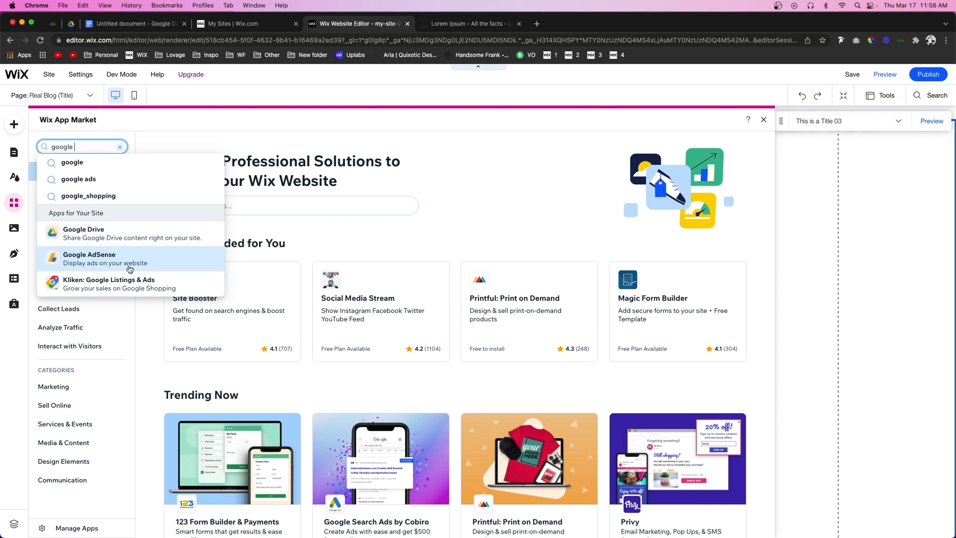
left_click(120, 259)
left_click(240, 284)
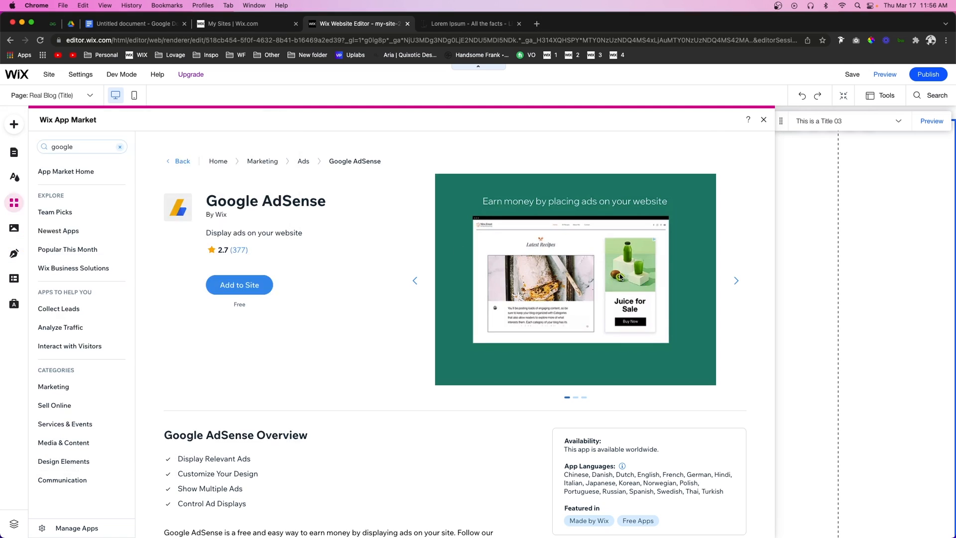
- Move the Google AdSense ad into the second column and stack a duplicate of it directly below
left_click_drag(498, 307, 781, 182)
left_click(855, 244)
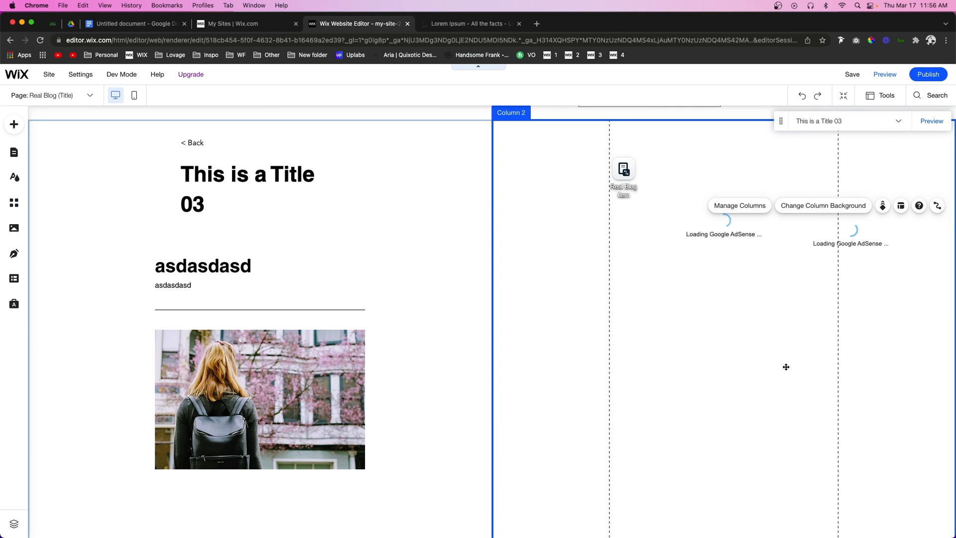
left_click(828, 239)
left_click_drag(828, 239, 701, 436)
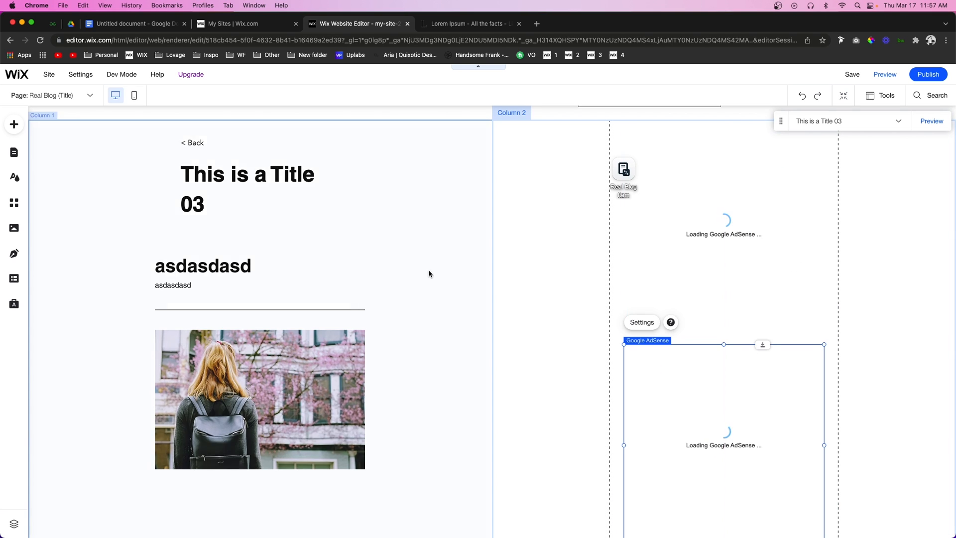
- Align the first column's content to the right and widen the title's text box leftward so it fits on one line
left_click(409, 248)
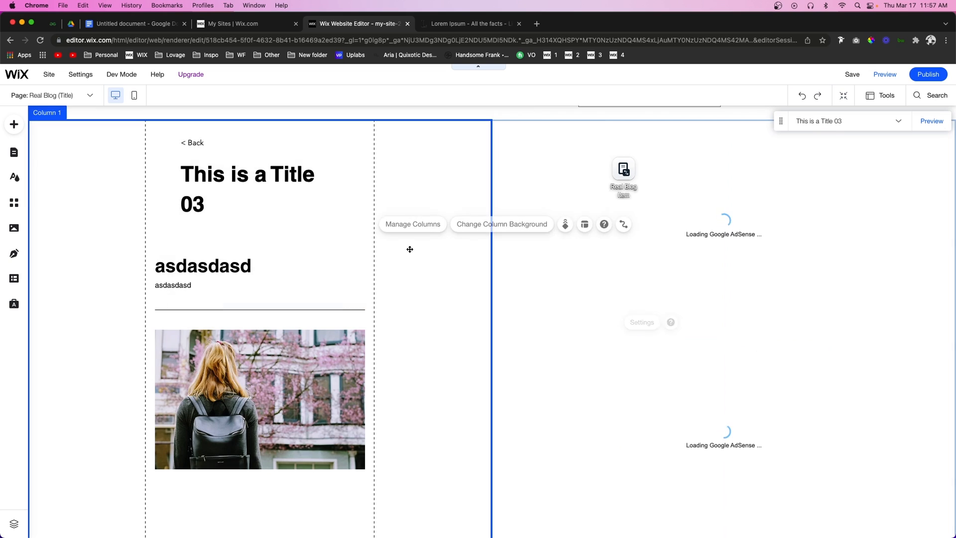
left_click(578, 224)
left_click(610, 202)
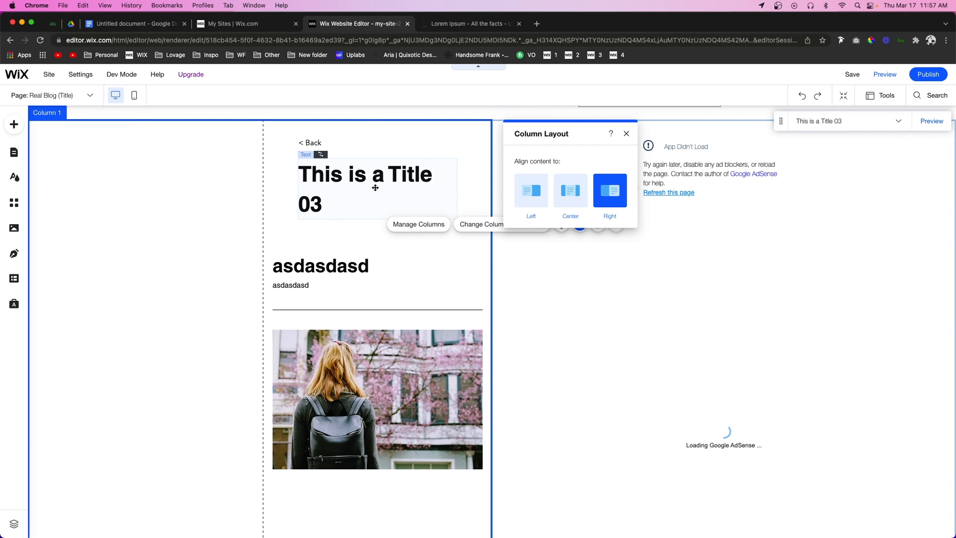
left_click(395, 205)
left_click_drag(299, 188, 270, 189)
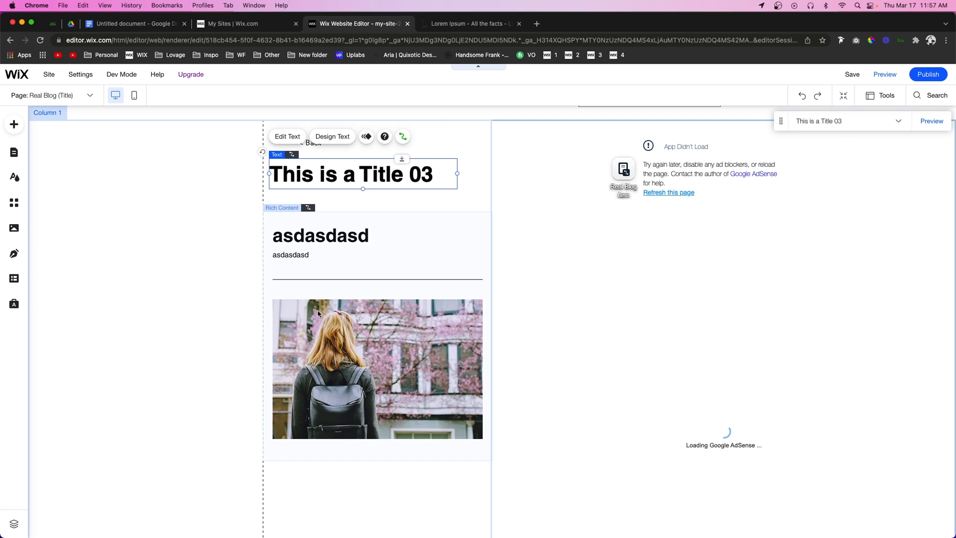
- Align the Back link with the title's left edge and lower the rich content element to leave a gap beneath the title
left_click(722, 221)
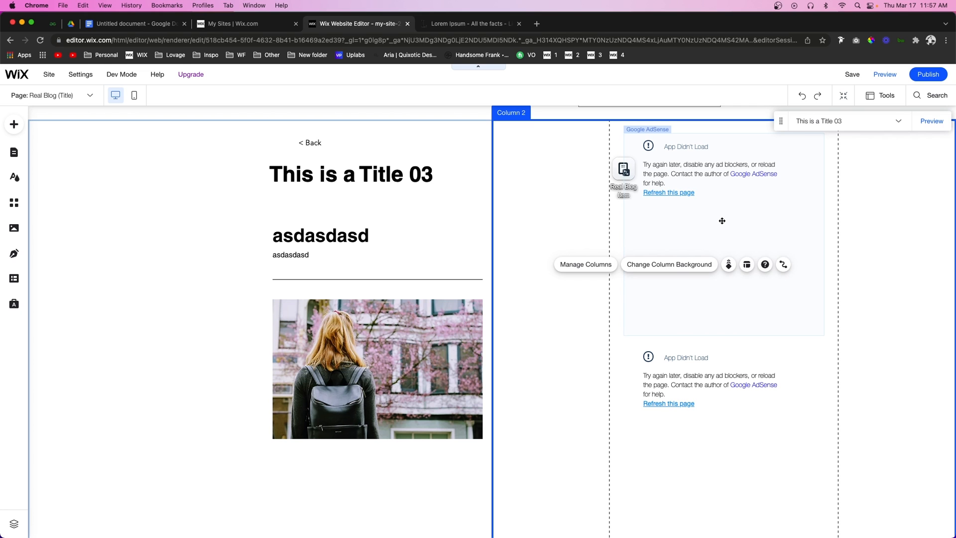
left_click(341, 216)
left_click(341, 215)
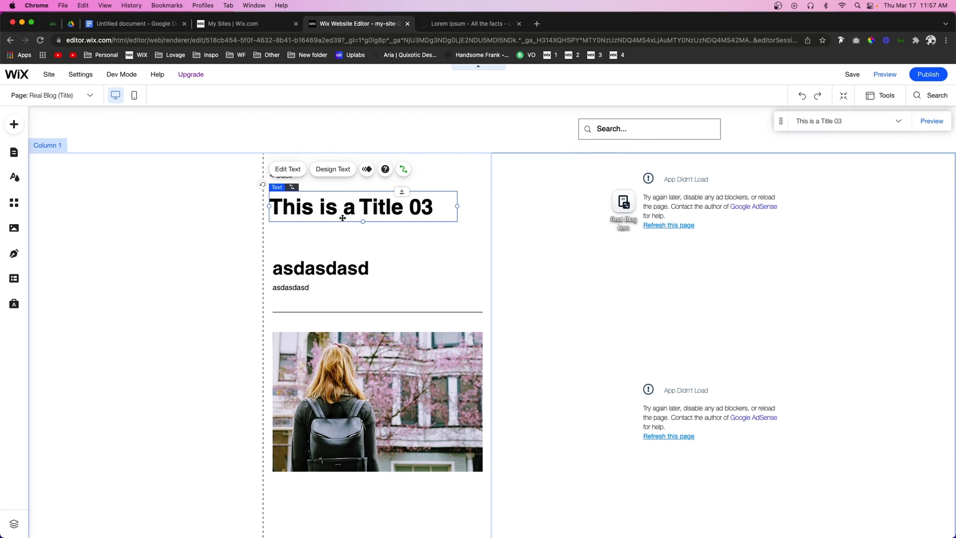
left_click(336, 269)
left_click_drag(421, 243, 420, 268)
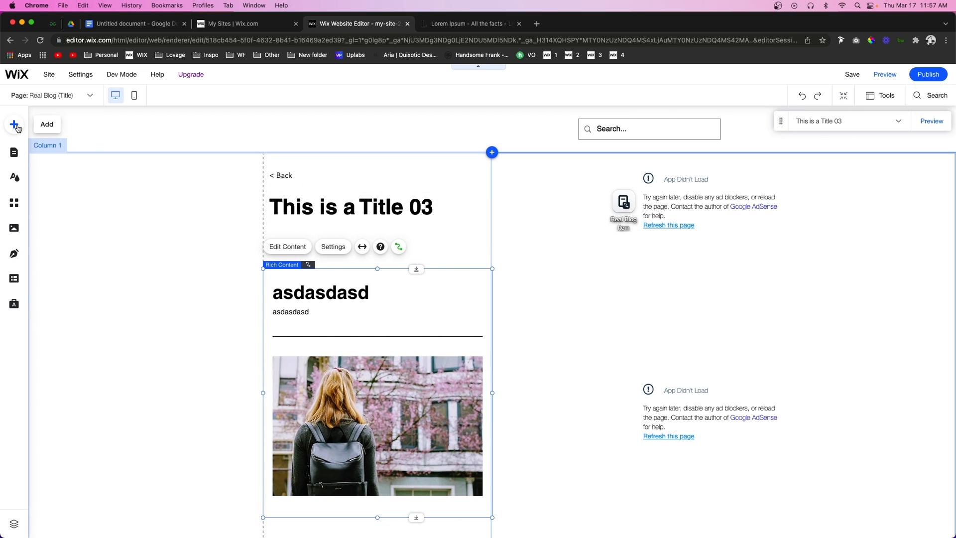
- Add the Wix Fix logo from the image uploads and shrink it to a small square directly below the title
left_click(14, 124)
left_click(44, 180)
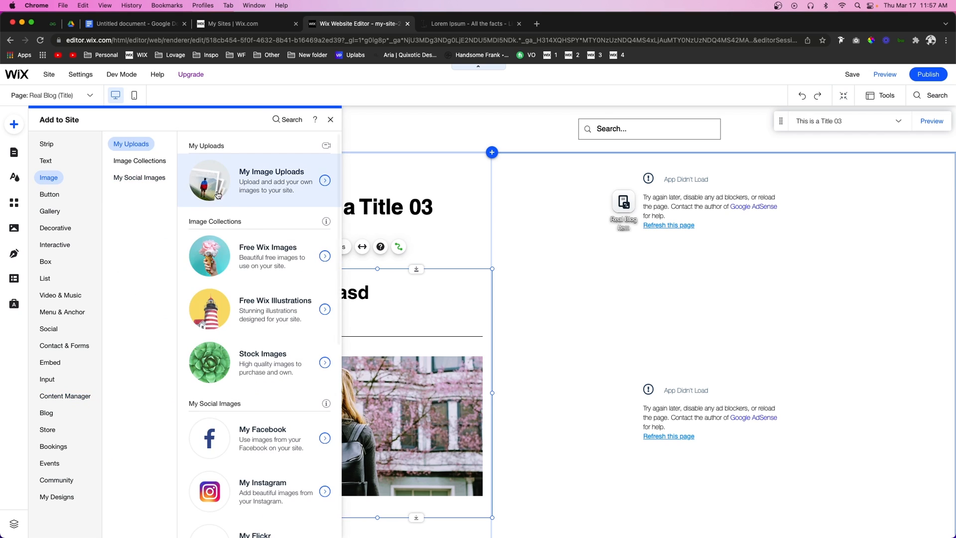
left_click(234, 189)
left_click(274, 236)
double_click(274, 236)
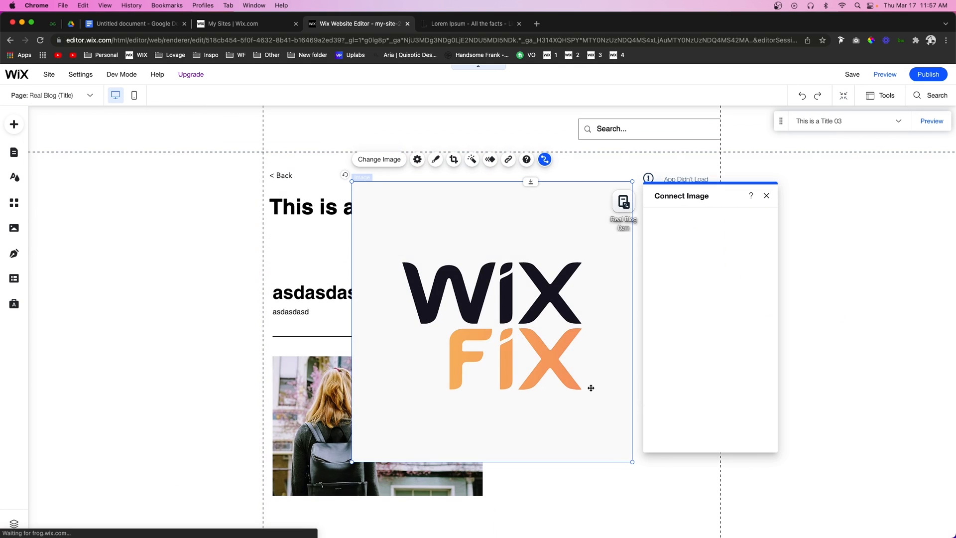
left_click_drag(634, 458, 280, 238)
- Connect the small logo image's source to the author's Image field in the Real Blog Item dataset
left_click(352, 205)
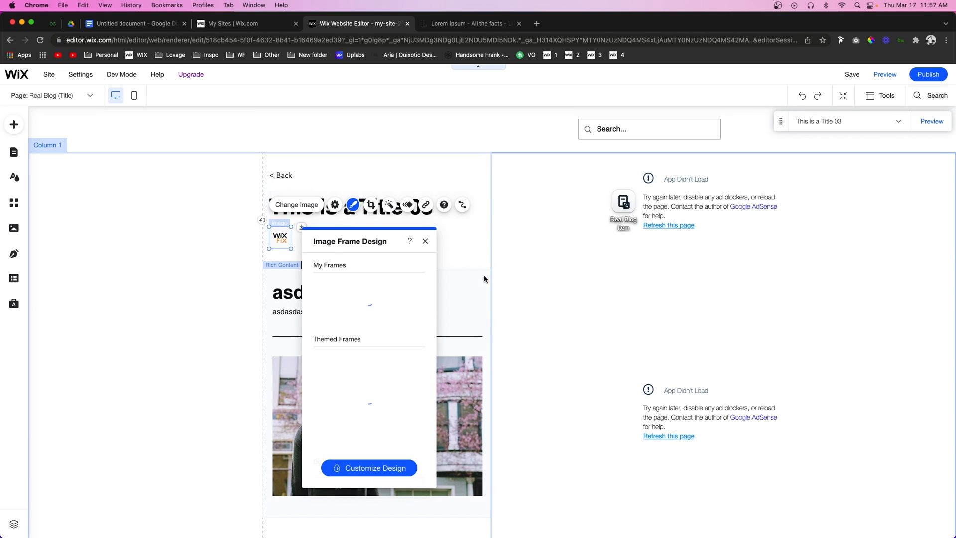
scroll(347, 392, "down", 3)
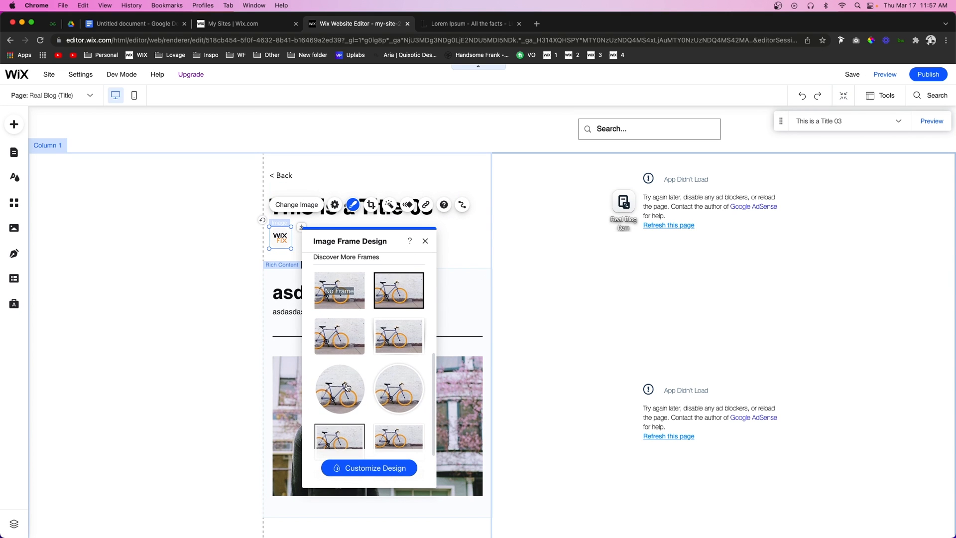
left_click(461, 205)
left_click(342, 338)
scroll(365, 452, "down", 2)
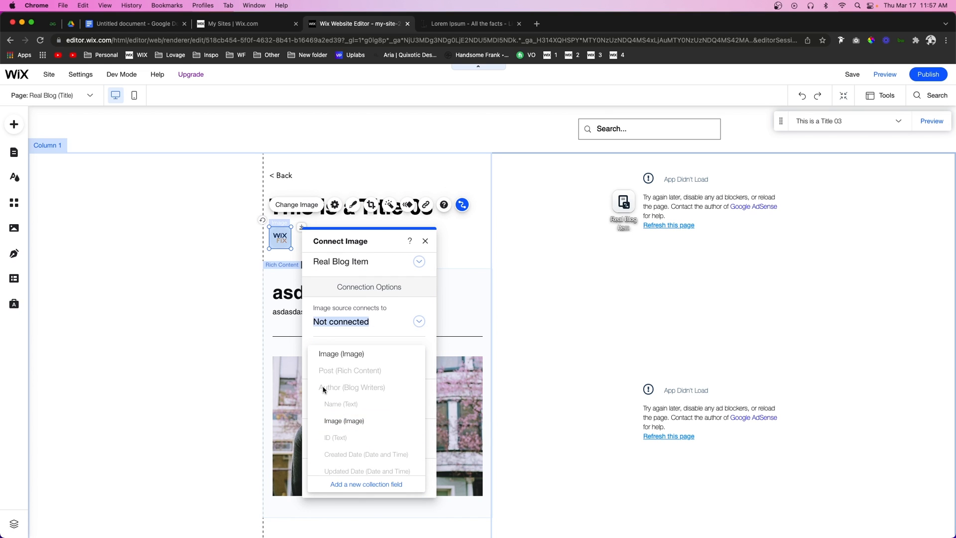
left_click(344, 421)
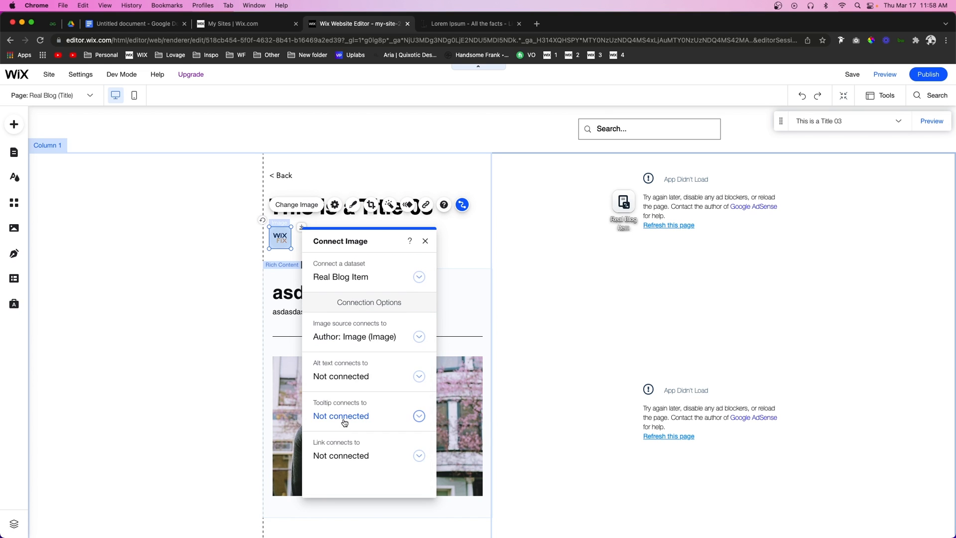
left_click(463, 249)
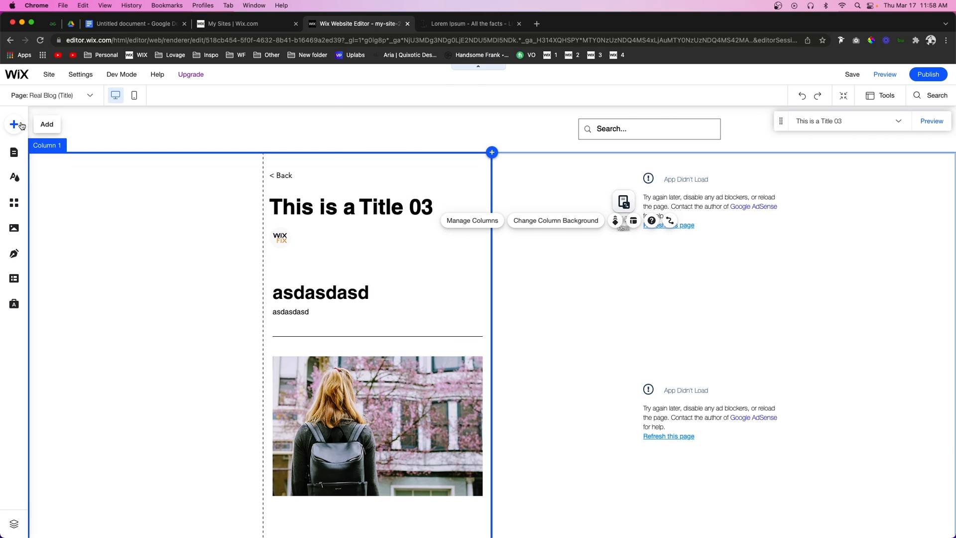
- Add a Heading 5 text beside the small author image and connect it to the author's Name (Text) field
left_click(14, 124)
left_click(88, 163)
left_click_drag(190, 286, 328, 237)
left_click(440, 207)
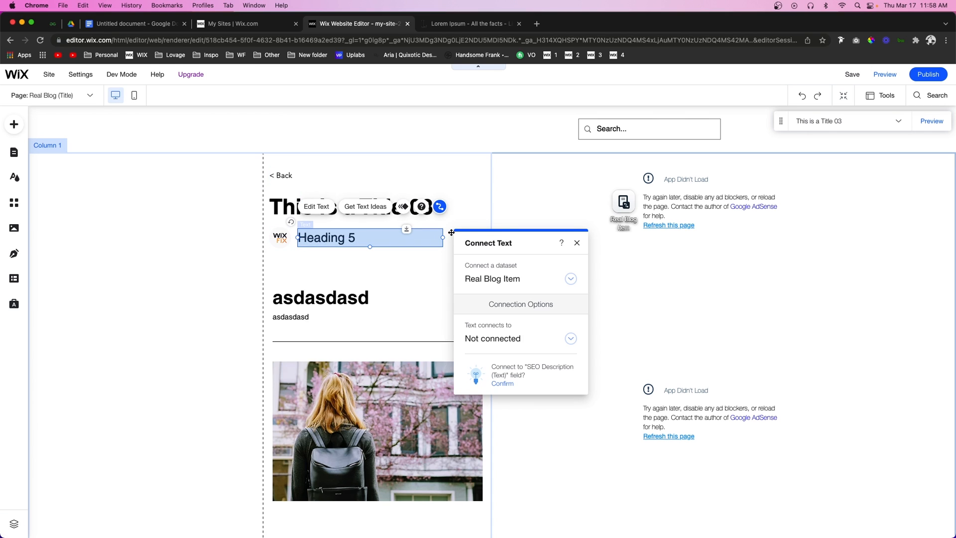
left_click(505, 337)
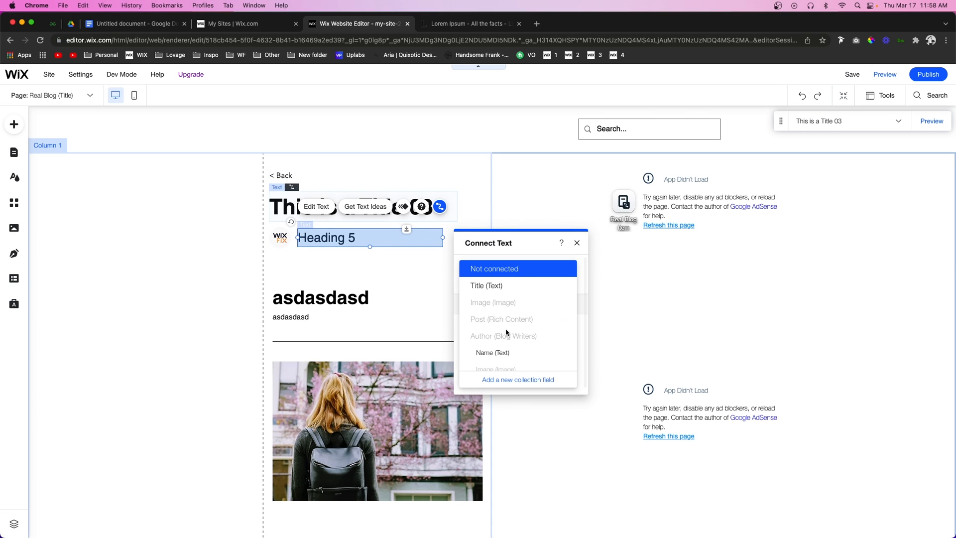
left_click(485, 353)
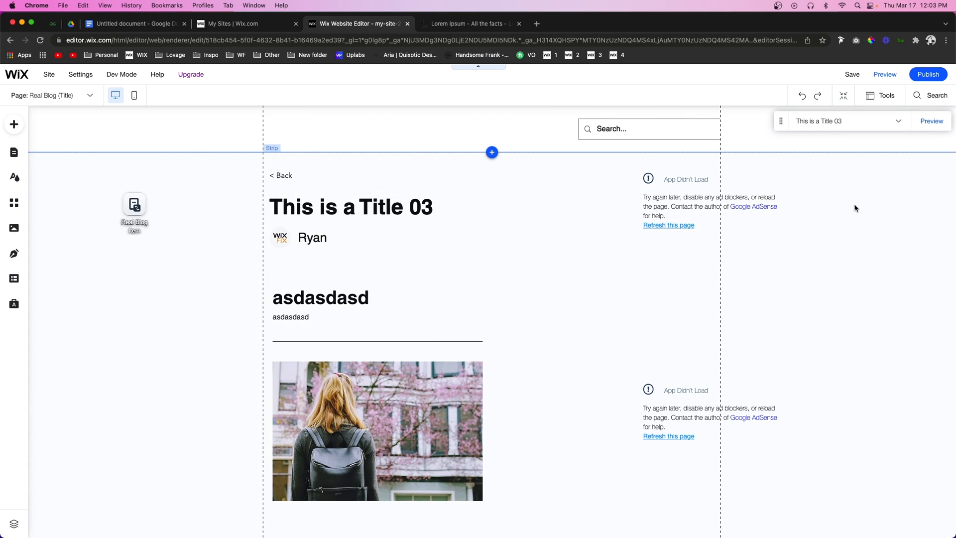